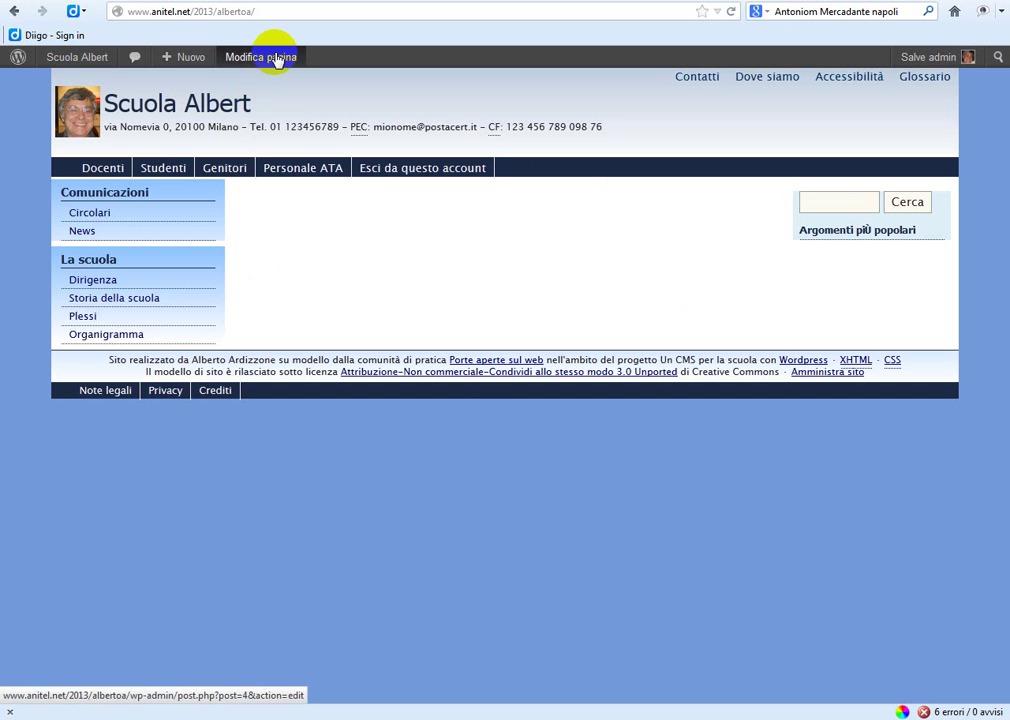
Create a new page titled "Piano dell'offerta formativa" and set its content editor to visual mode.
mouse_move(191, 68)
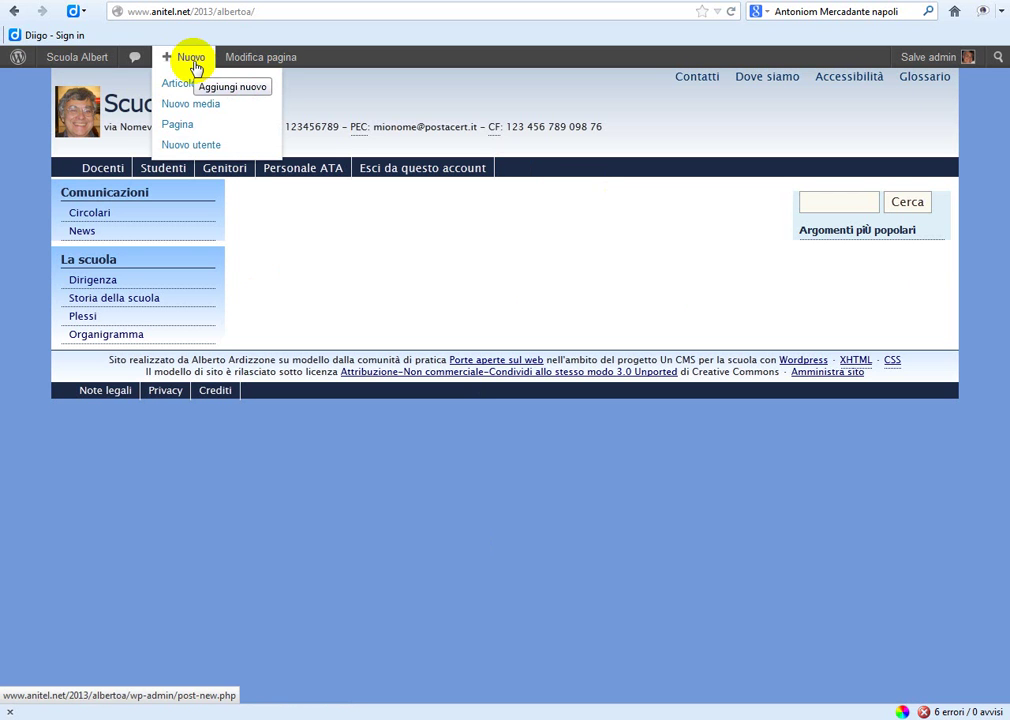
click(180, 131)
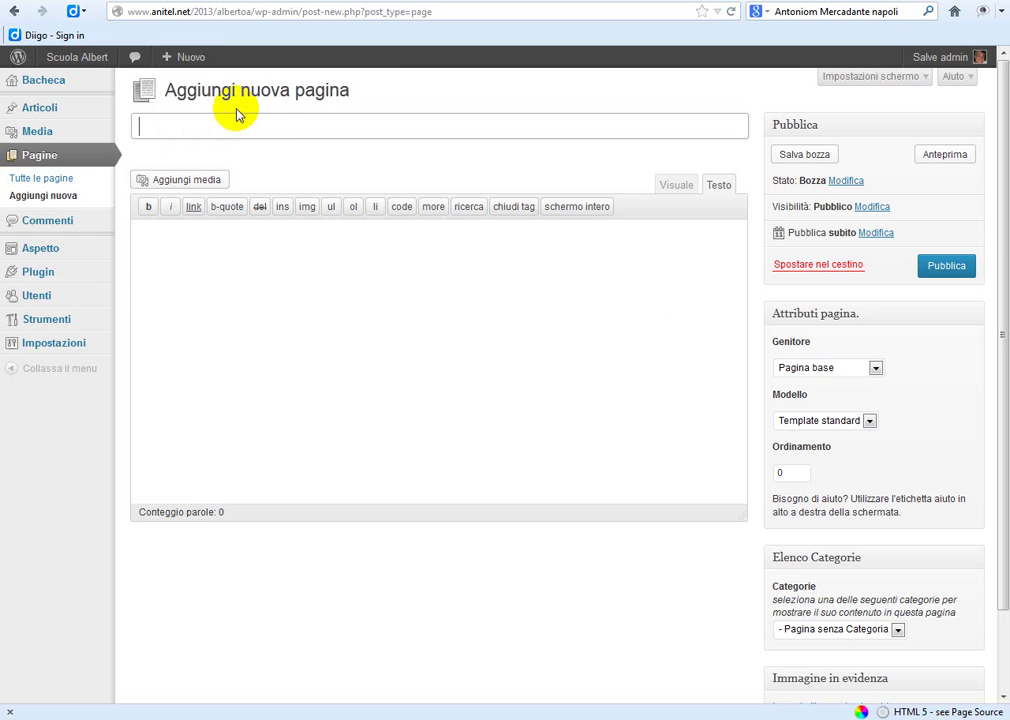
text(Piano dell'offerta)
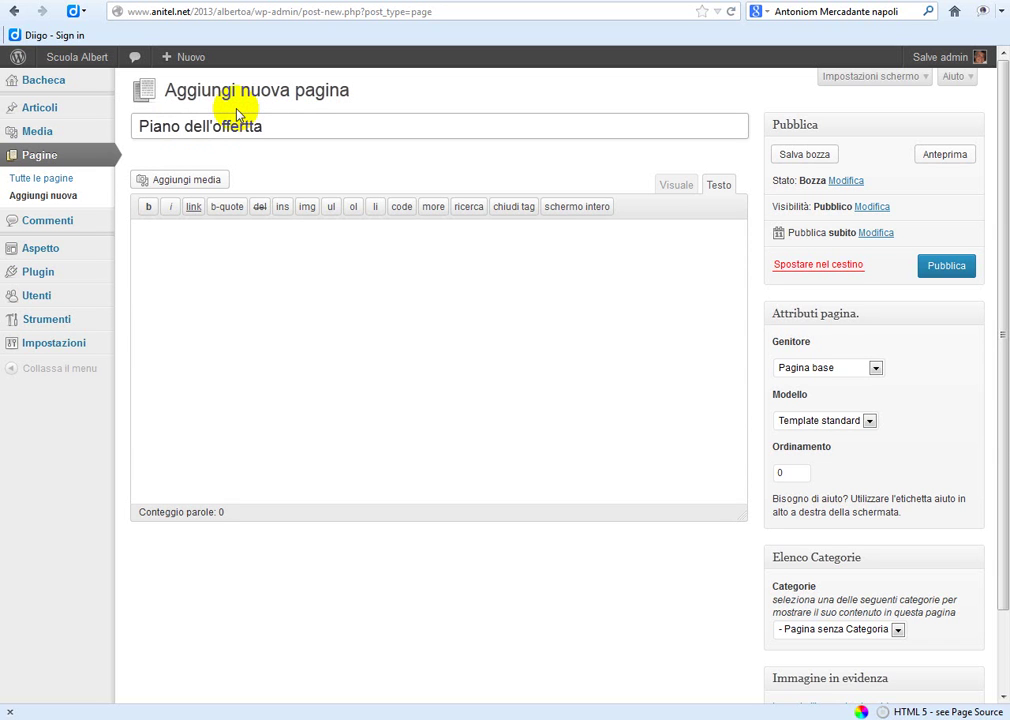
key(BackSpace)
text(a formativa)
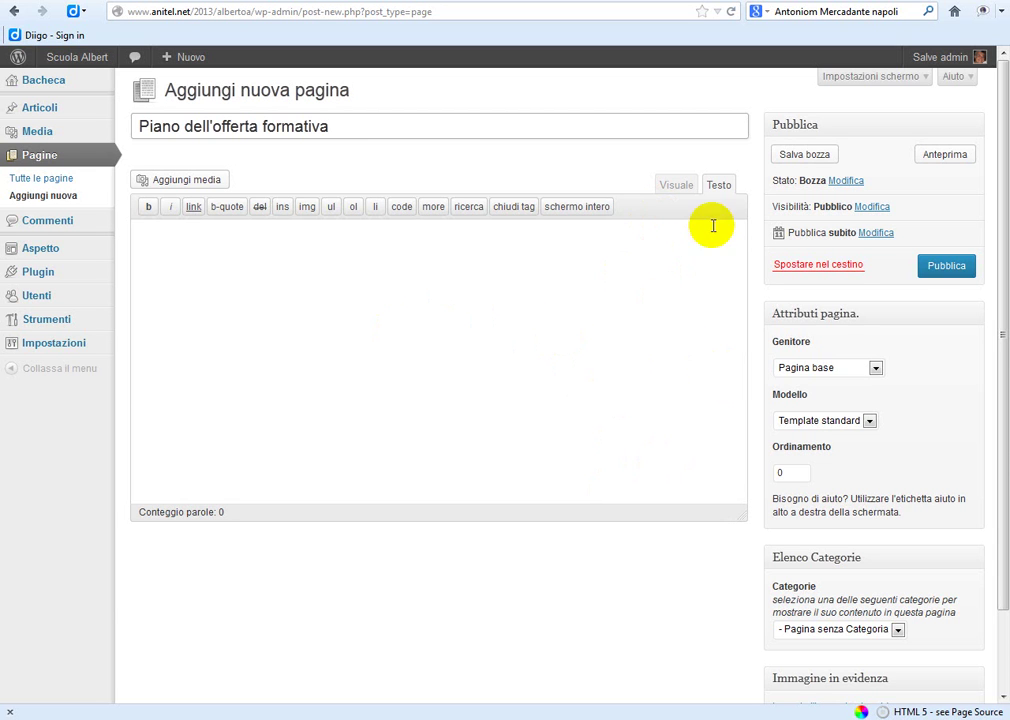
click(676, 190)
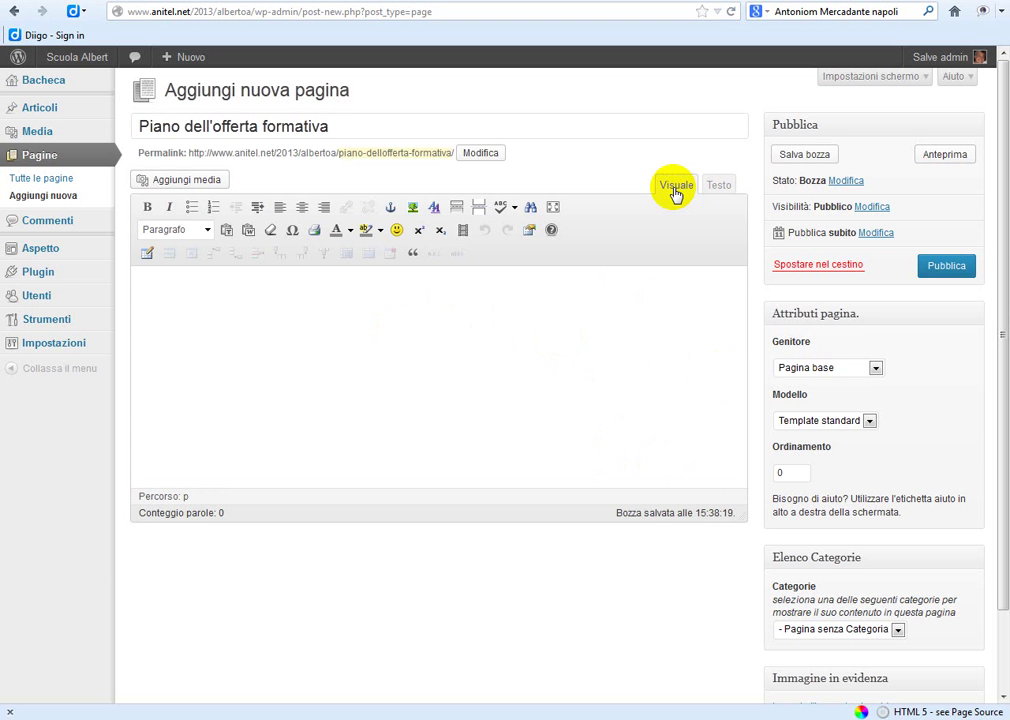
Switch to the poffino-benfatto-libreoffice2 document in LibreOffice Writer and review the title, index and text on its first page.
mouse_move(309, 713)
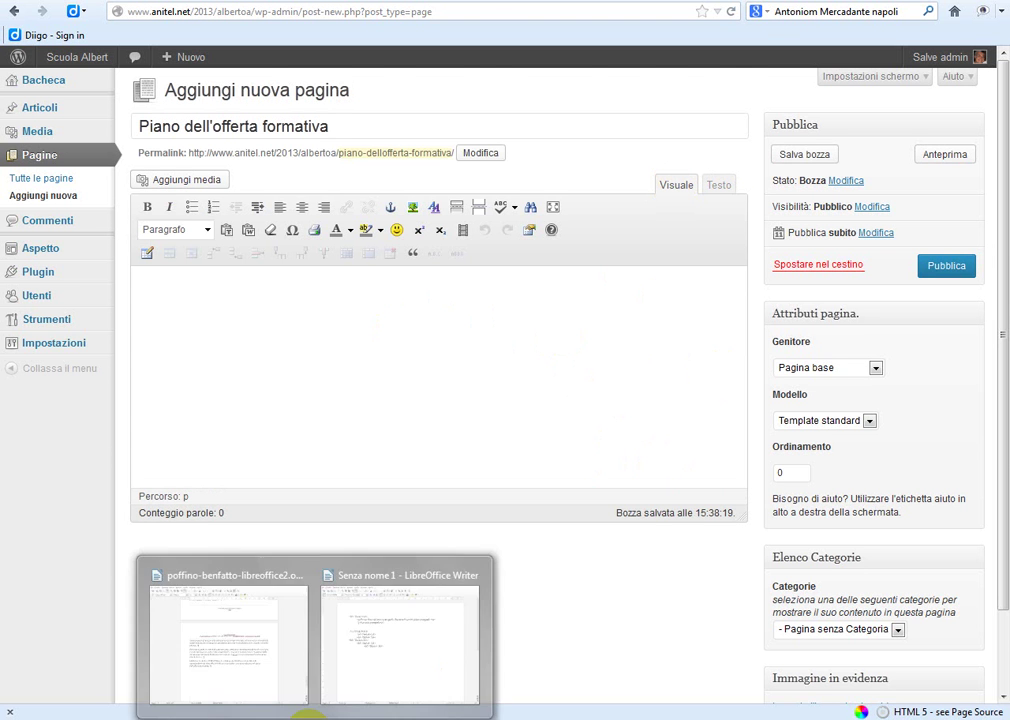
click(257, 653)
scroll(388, 478, up, 20)
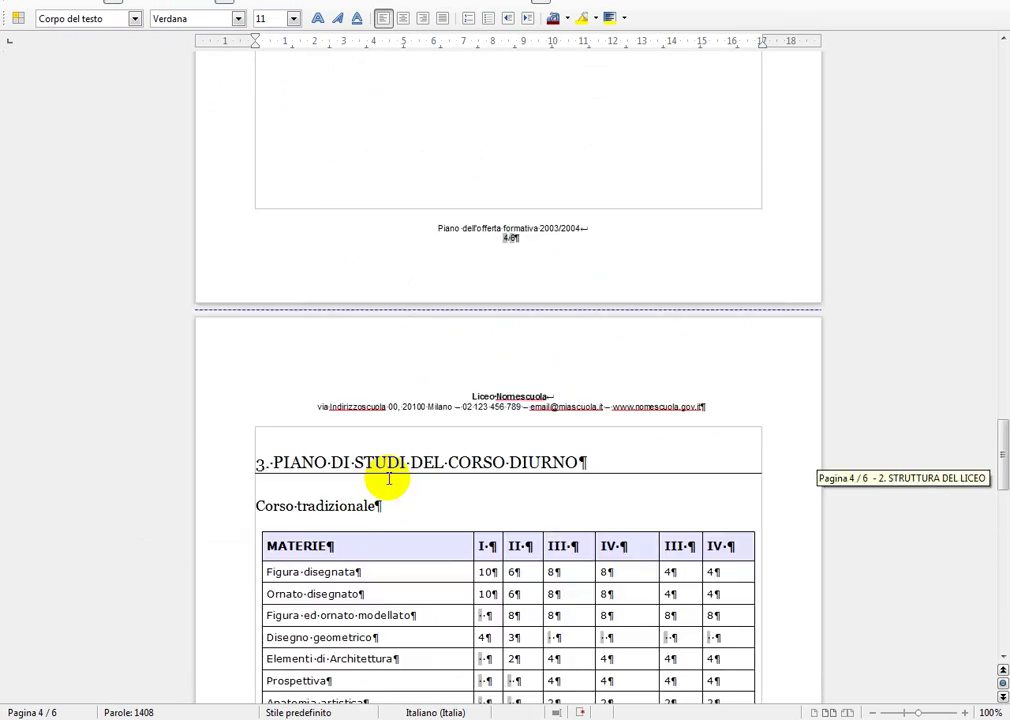
scroll(388, 477, up, 10)
drag(1000, 406, 985, 86)
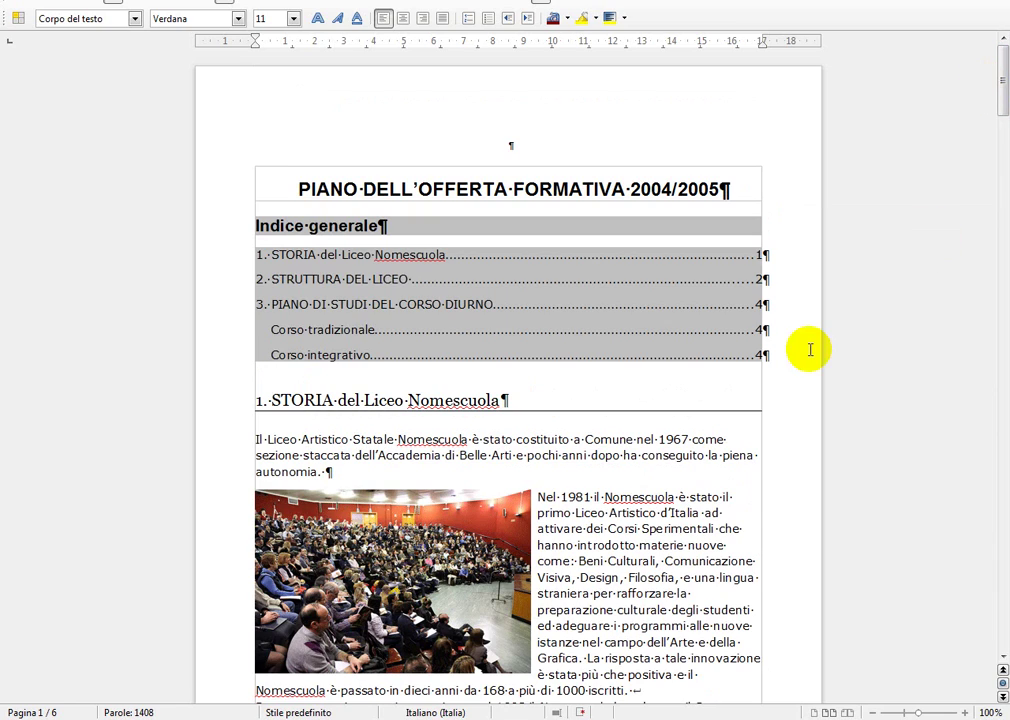
scroll(600, 540, down, 3)
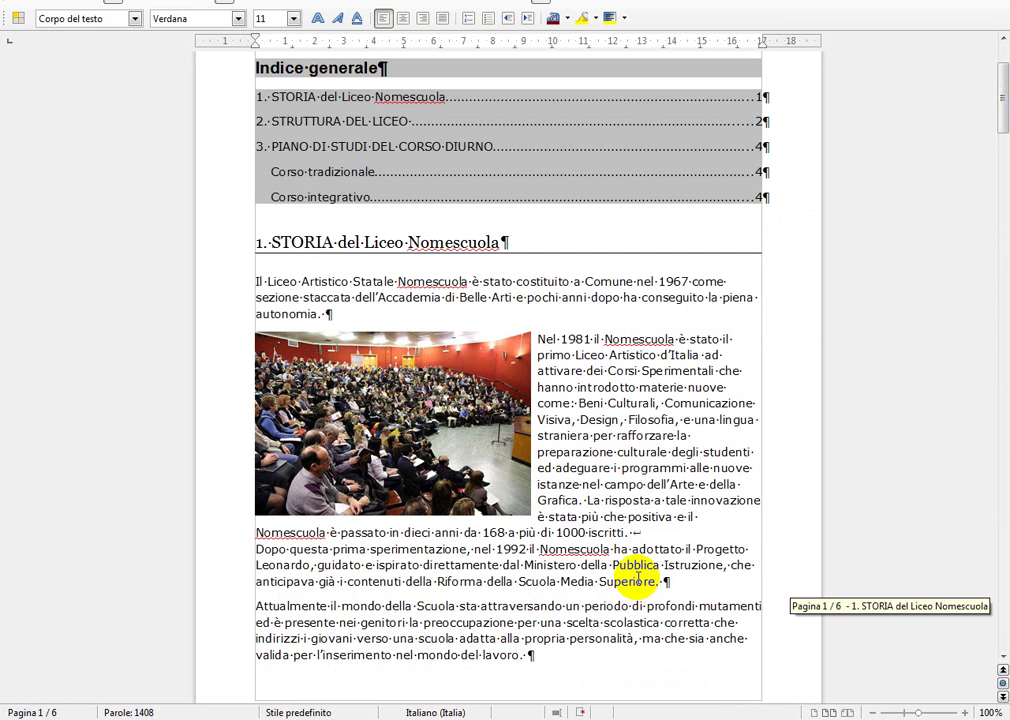
scroll(637, 578, up, 3)
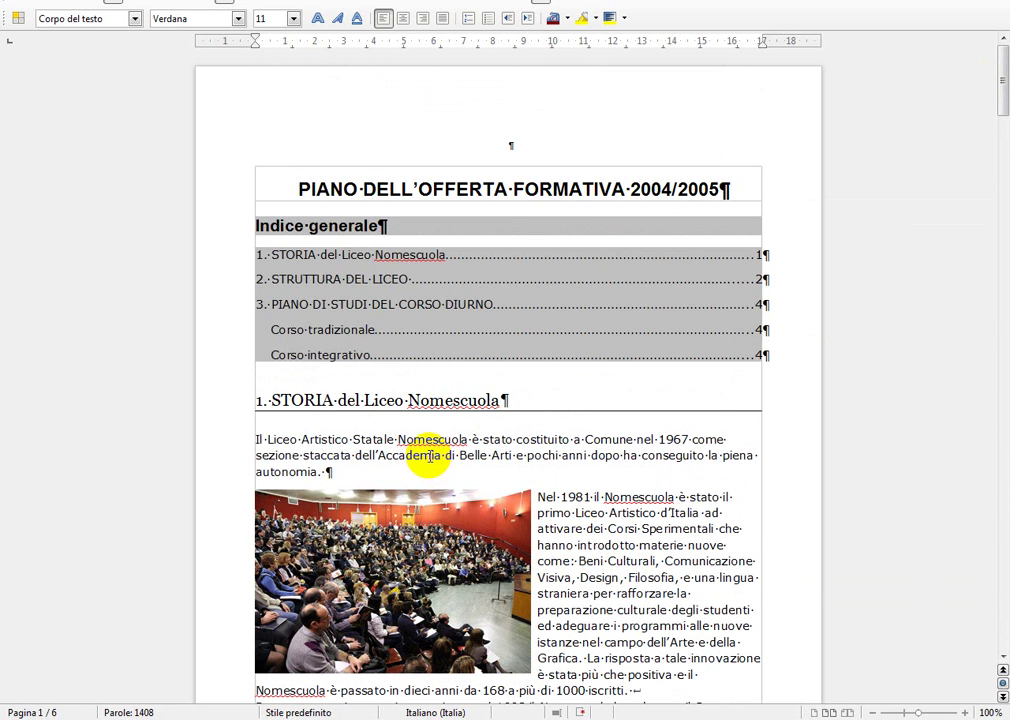
Show the Styles and Formatting window and check the styles used by the body paragraphs and the heading "1. STORIA del Liceo Nomescuola".
key(alt+o)
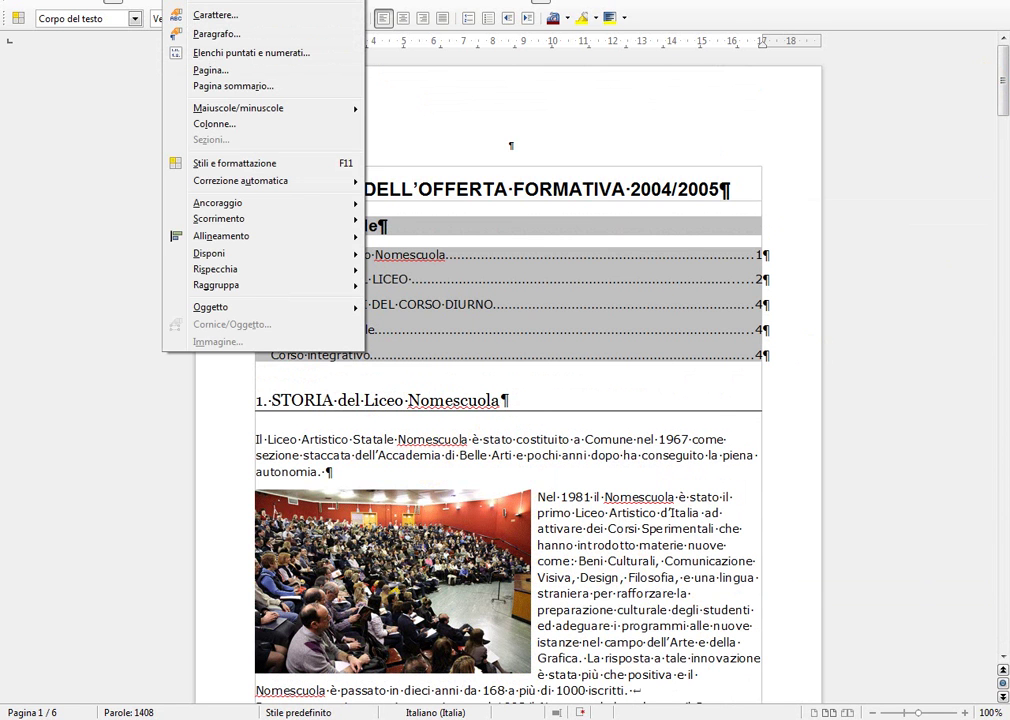
click(195, 163)
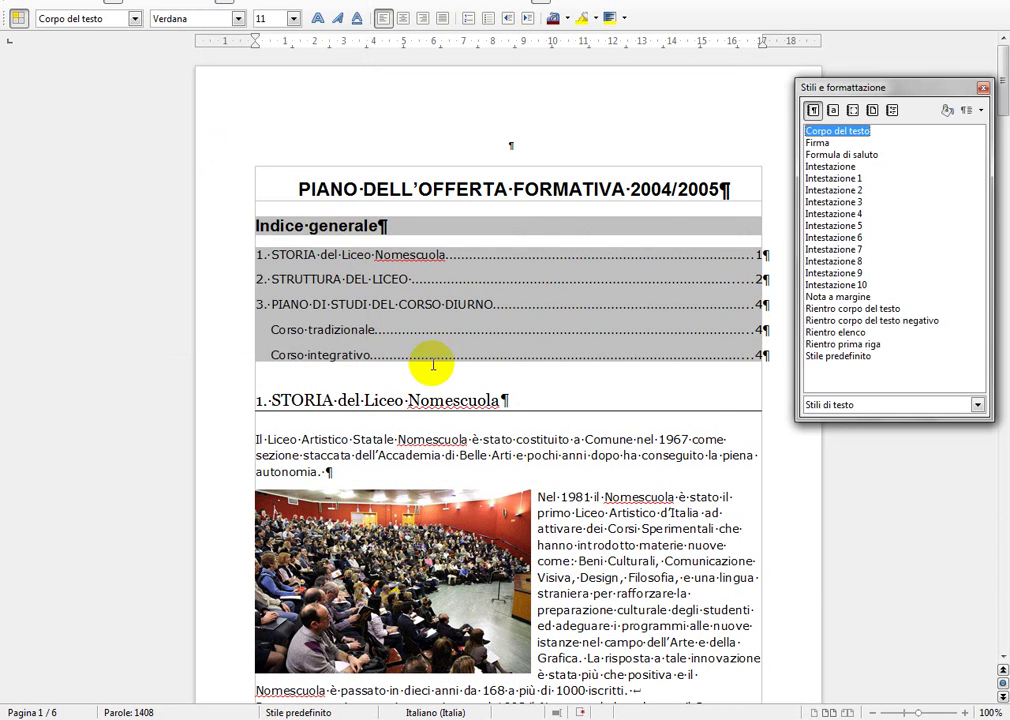
double_click(573, 455)
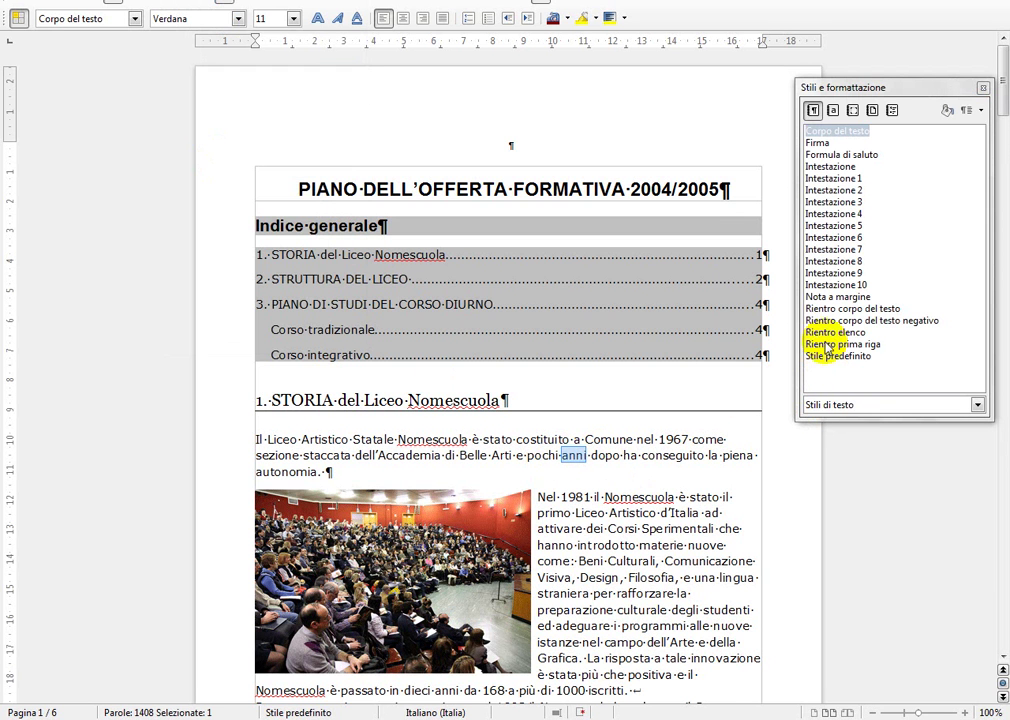
scroll(530, 472, down, 1)
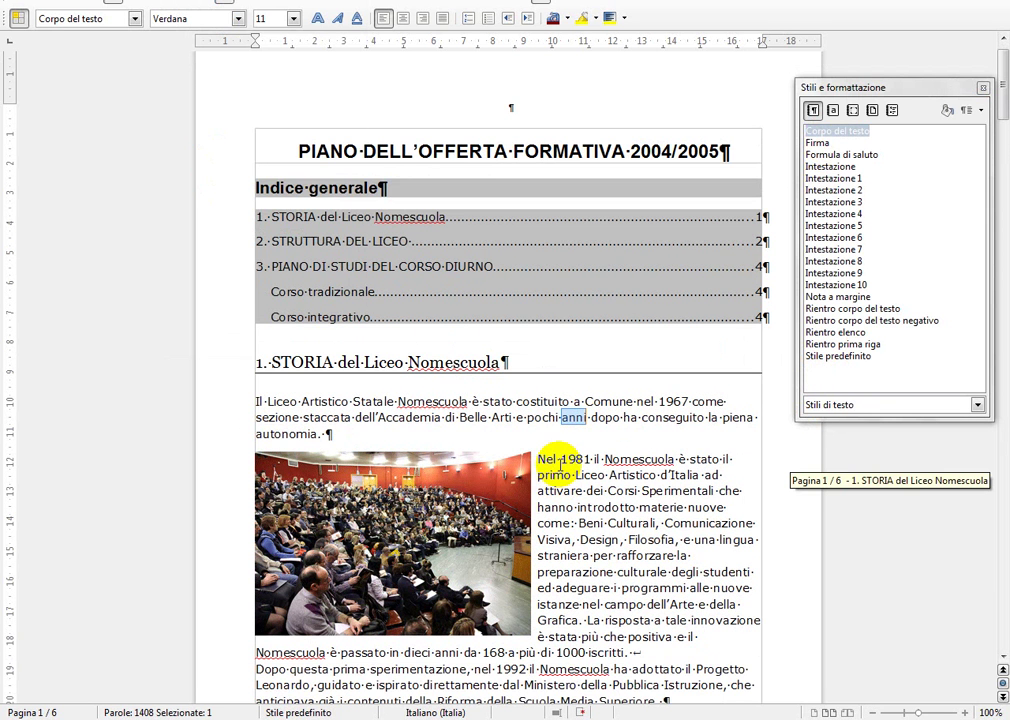
drag(538, 462, 633, 662)
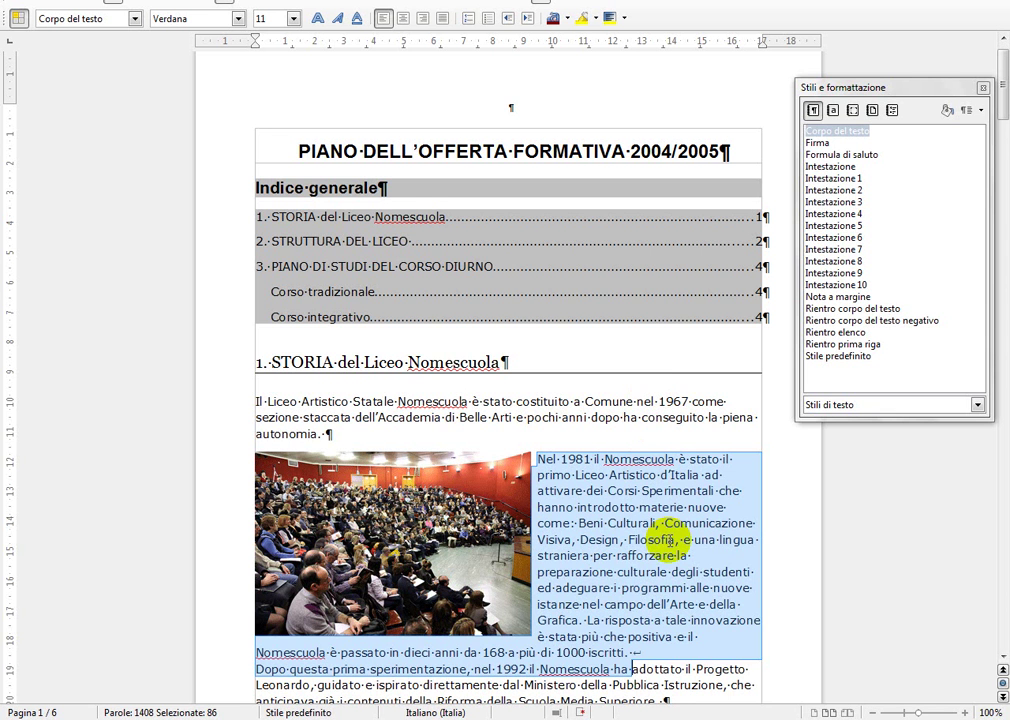
click(649, 480)
scroll(668, 570, down, 1)
scroll(668, 541, up, 1)
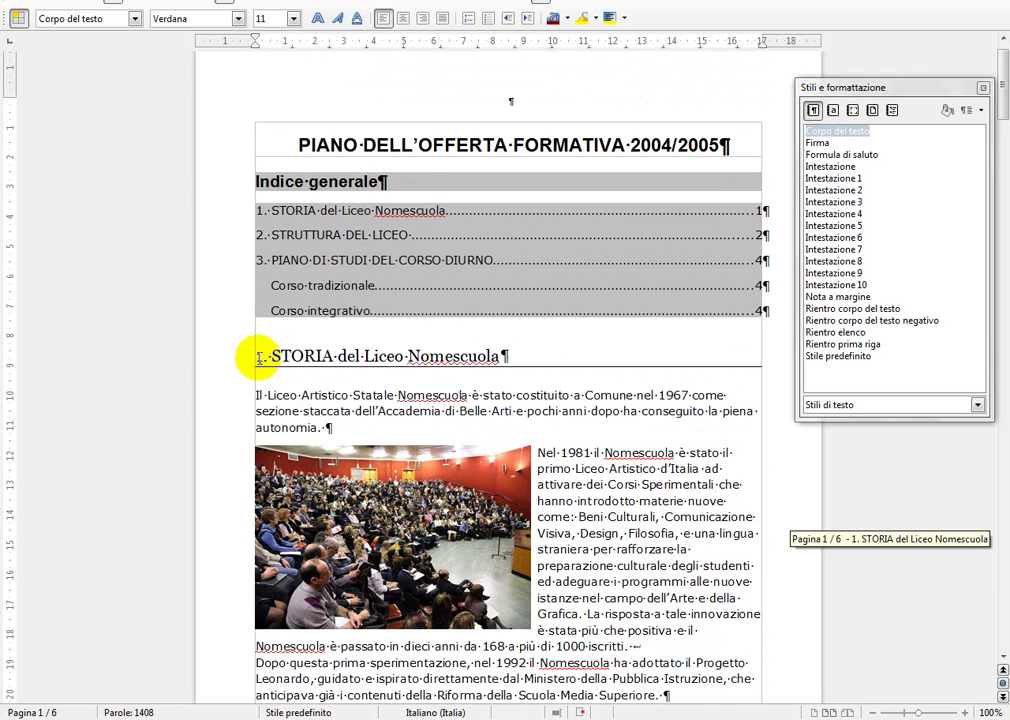
click(383, 366)
scroll(352, 370, down, 5)
scroll(355, 370, up, 4)
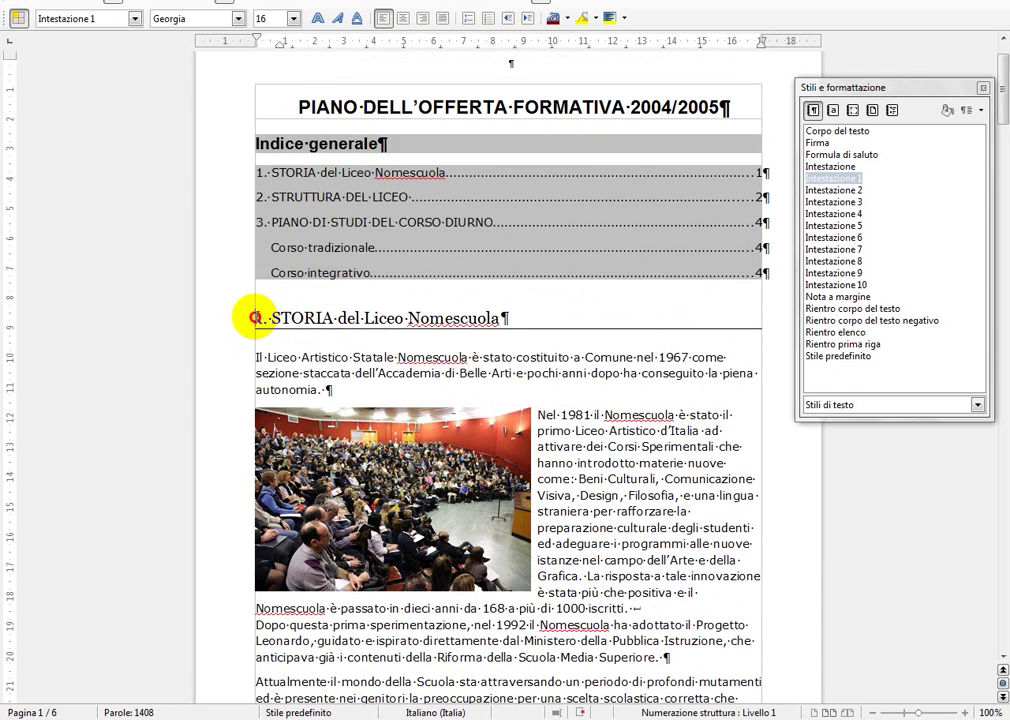
Copy the document text from "1. STORIA del Liceo Nomescuola" through "Corso tradizionale" and paste it into the new WordPress page's body.
drag(255, 319, 383, 107)
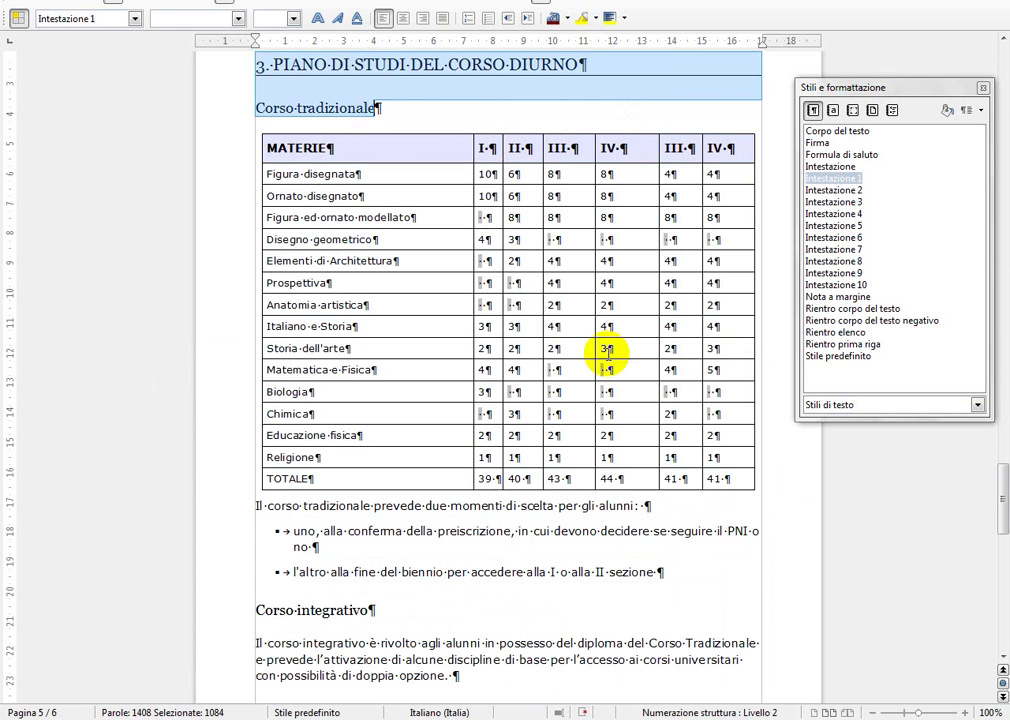
right_click(294, 97)
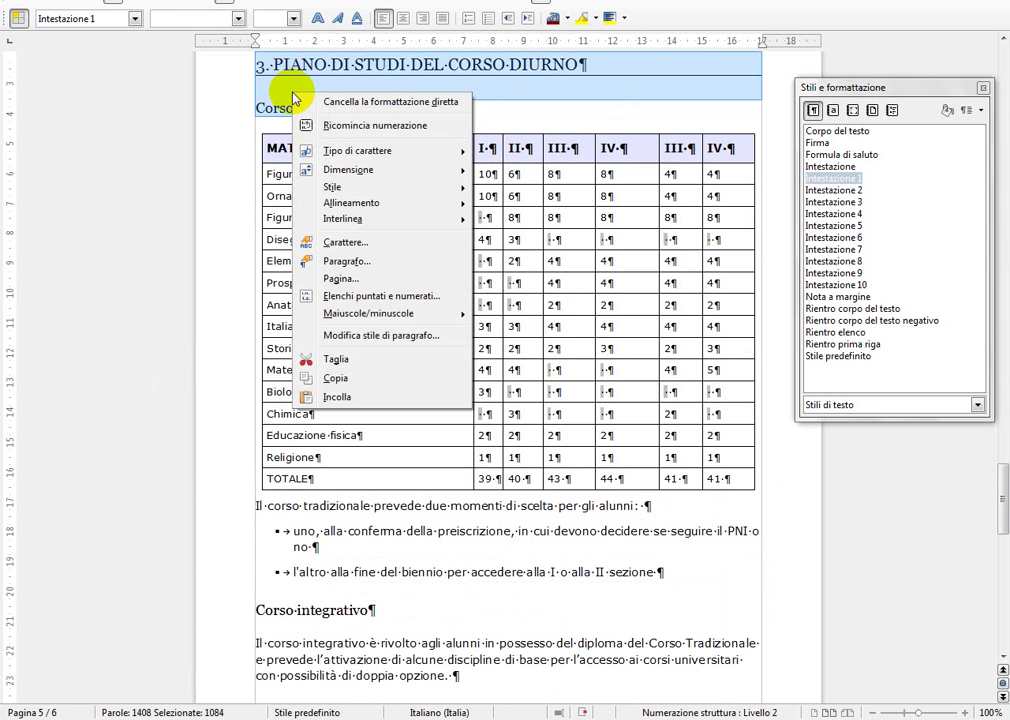
click(338, 379)
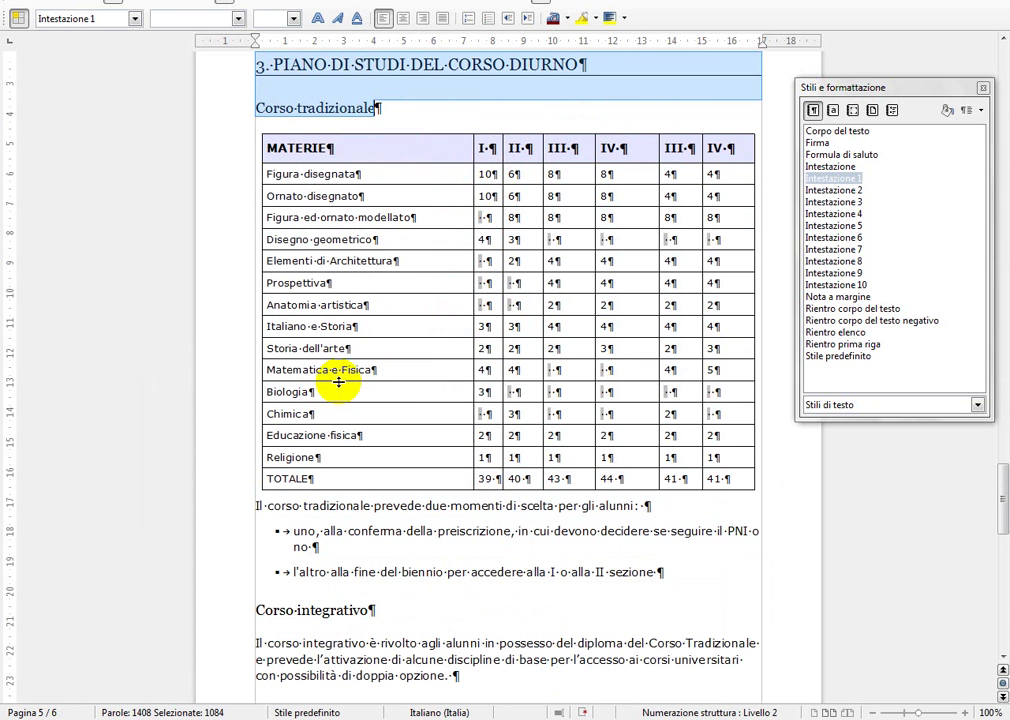
key(alt+Tab)
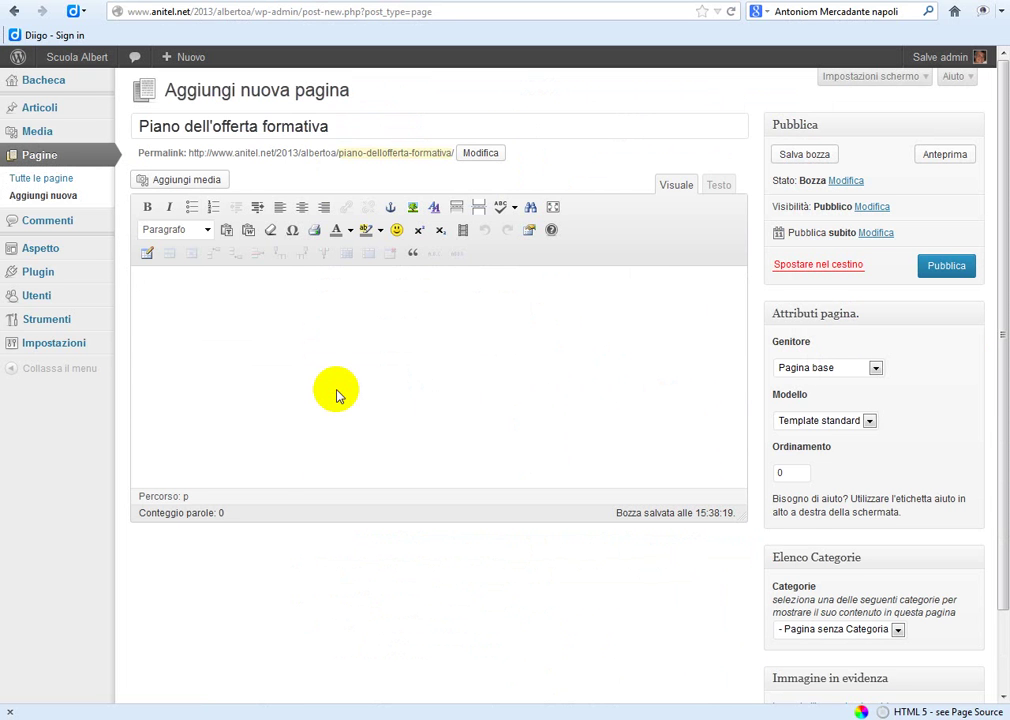
key(ctrl+v)
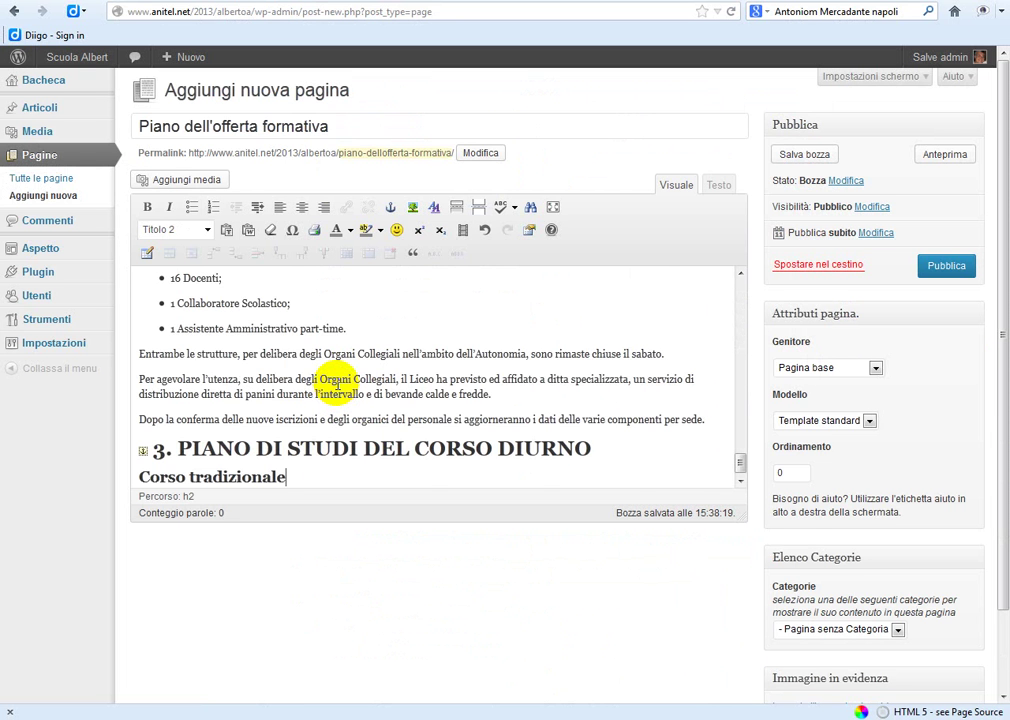
Check which paragraph format the pasted heading "1. STORIA del Liceo Nomescuola" has in the page editor.
scroll(338, 383, up, 15)
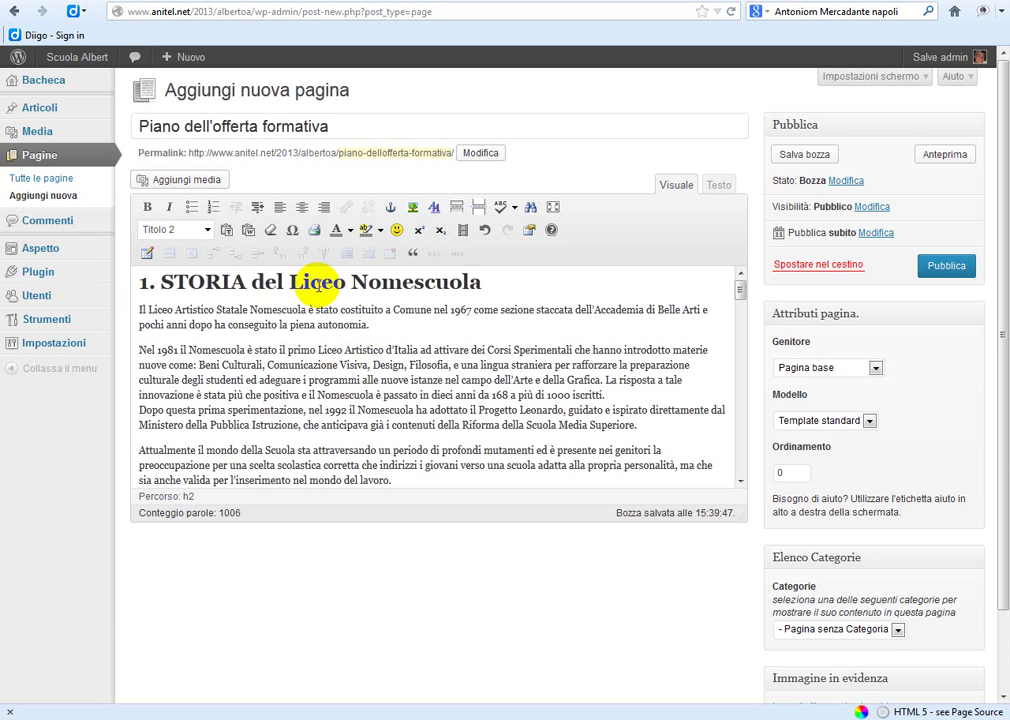
click(404, 283)
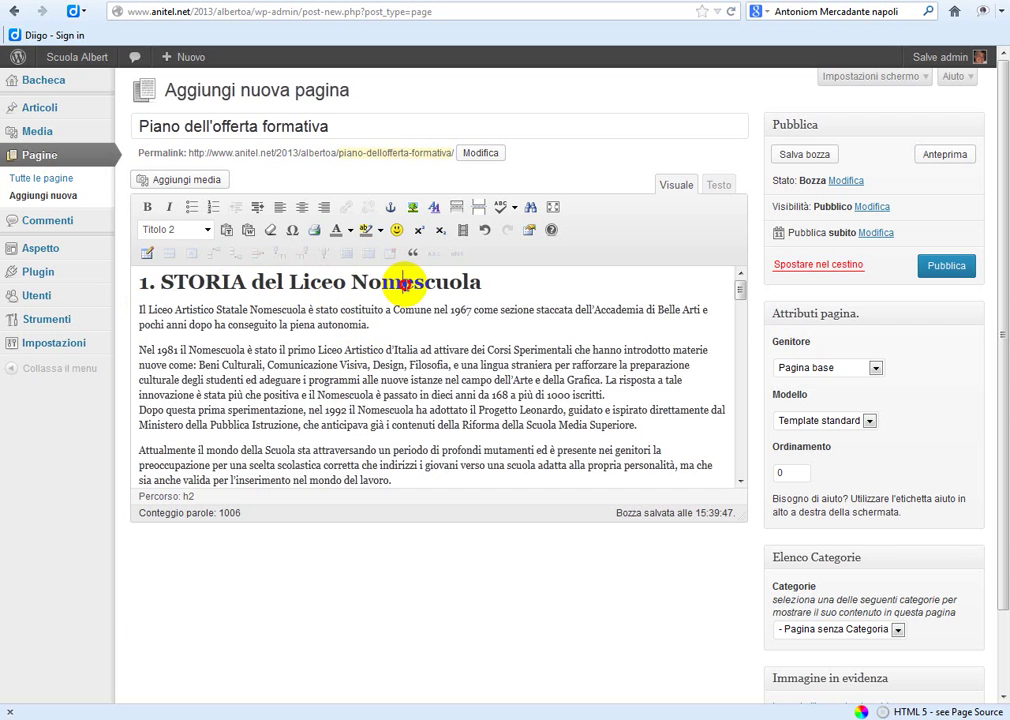
click(175, 229)
click(149, 243)
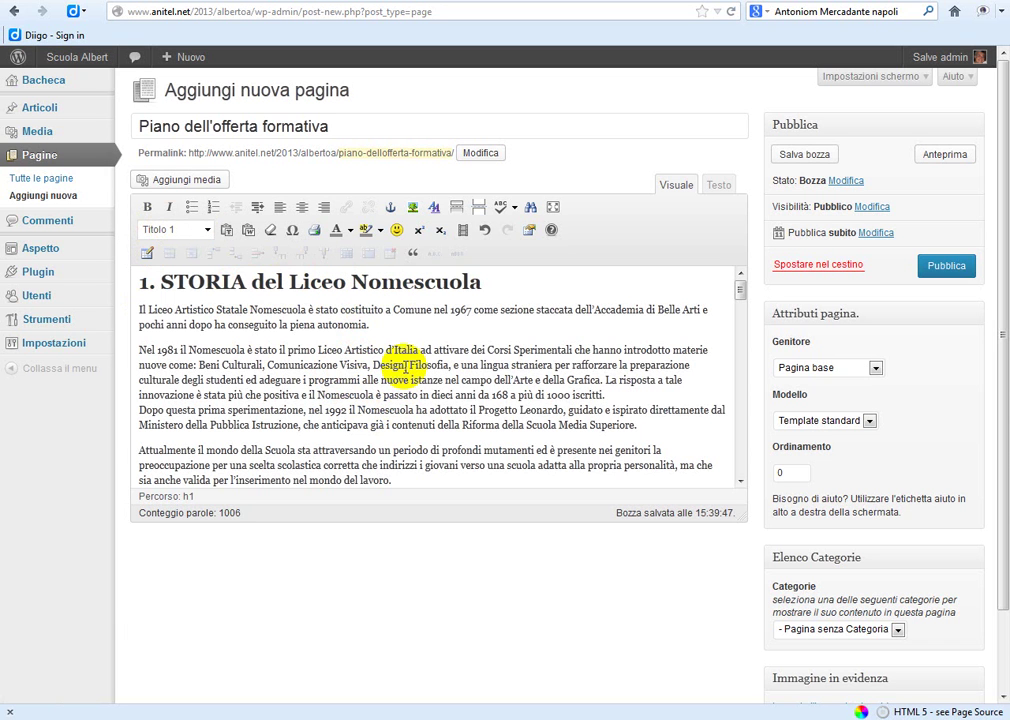
Return to the LibreOffice Writer document and check the style of its heading "1. STORIA del Liceo Nomescuola" for comparison.
mouse_move(315, 718)
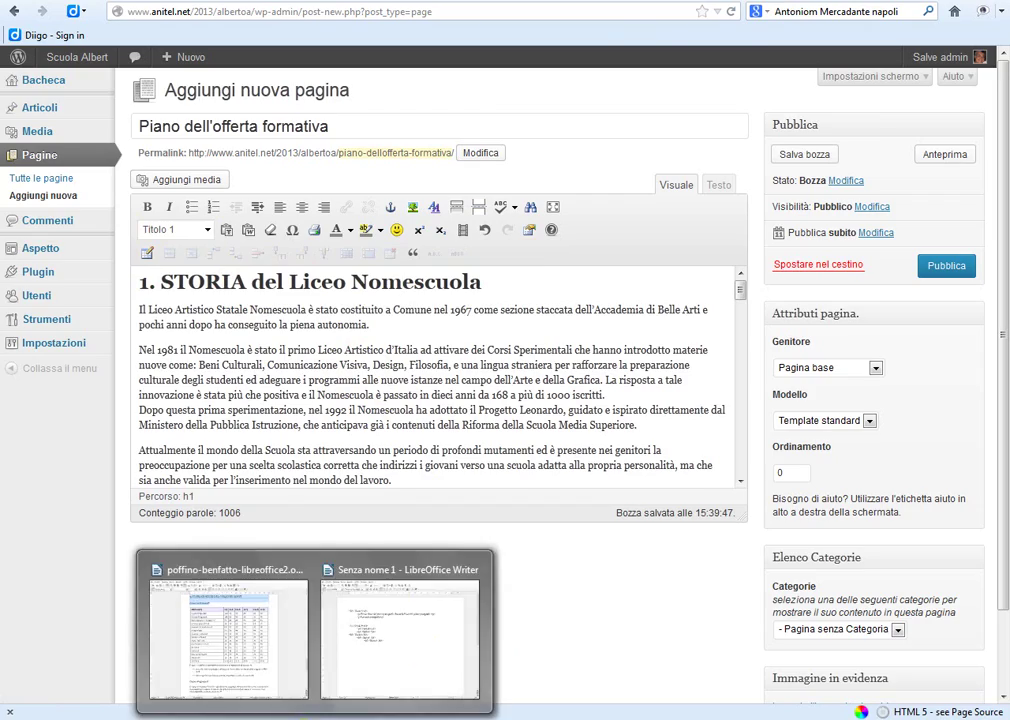
click(241, 667)
scroll(260, 220, up, 3)
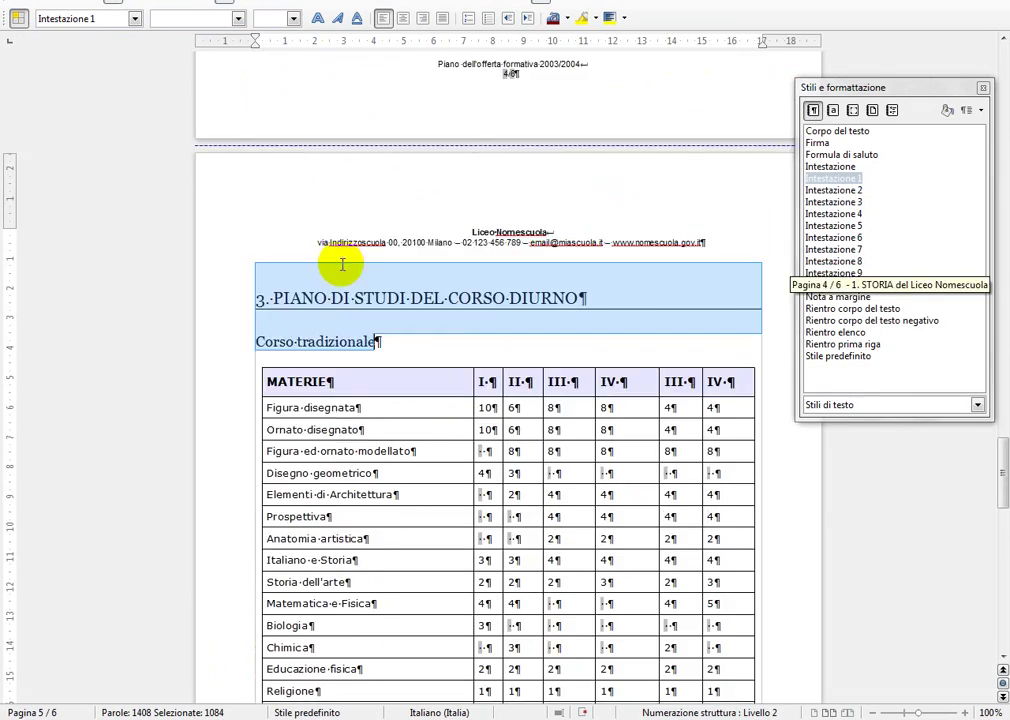
scroll(342, 266, up, 10)
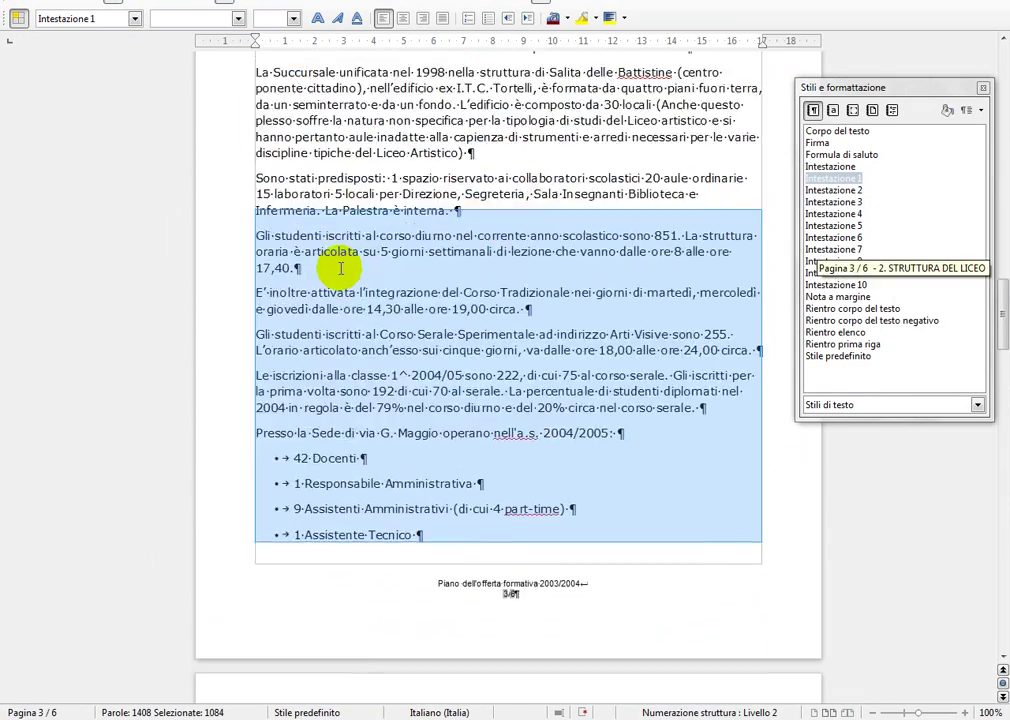
scroll(341, 268, up, 20)
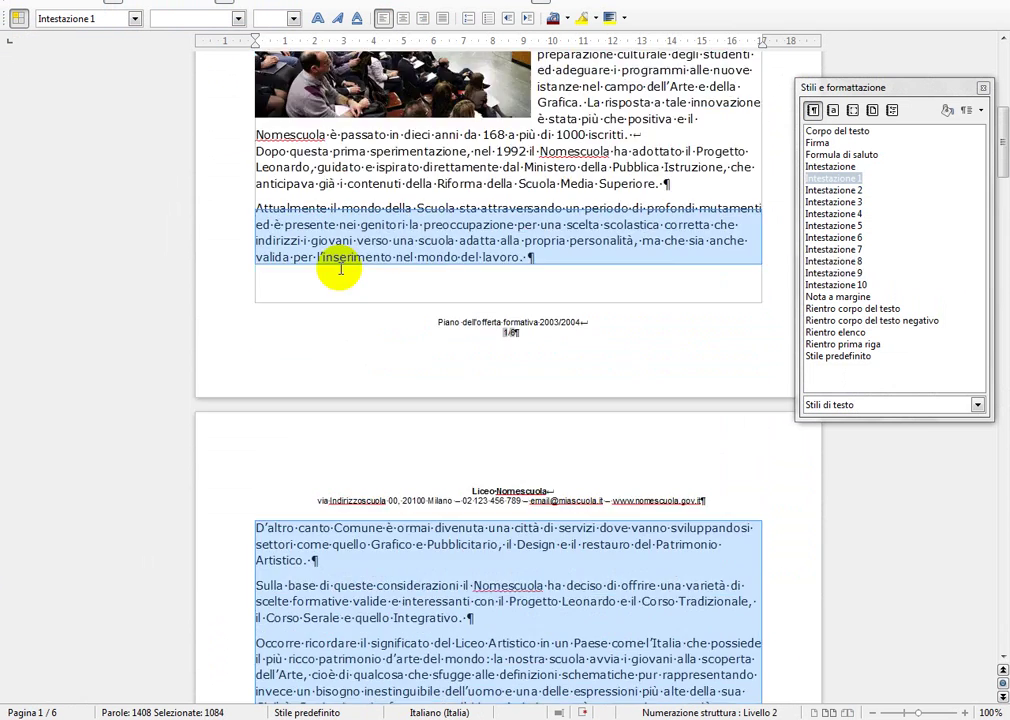
scroll(340, 268, up, 7)
click(333, 199)
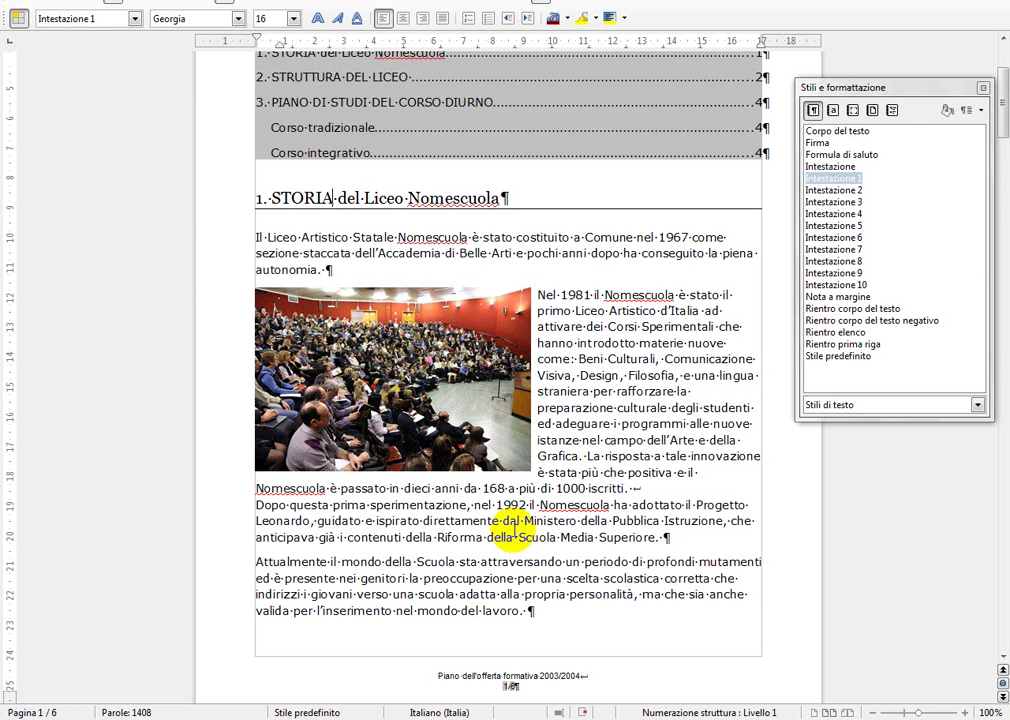
Back in the WordPress page, set the heading "1. STORIA del Liceo Nomescuola" to the Titolo 3 format.
click(395, 712)
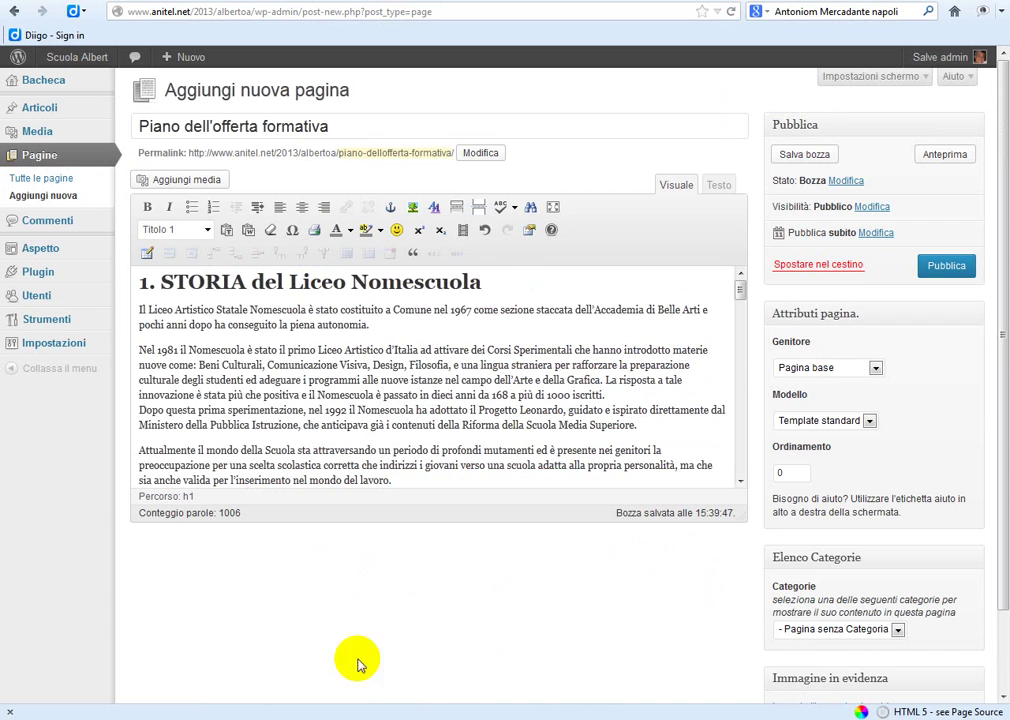
drag(482, 282, 68, 282)
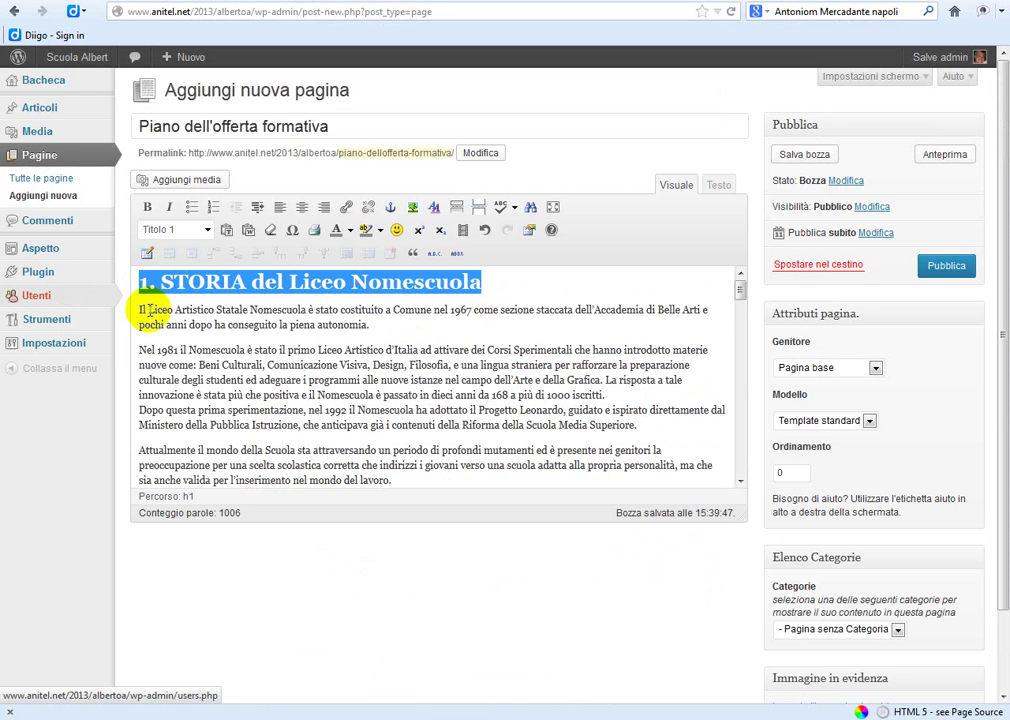
click(207, 232)
scroll(184, 333, down, 1)
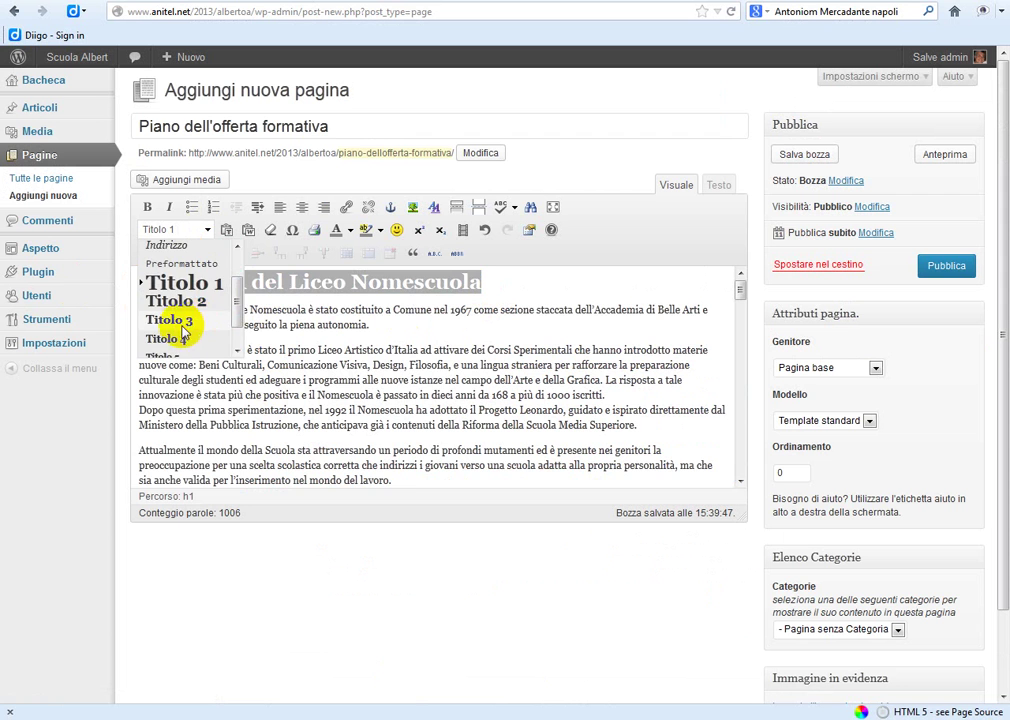
click(184, 331)
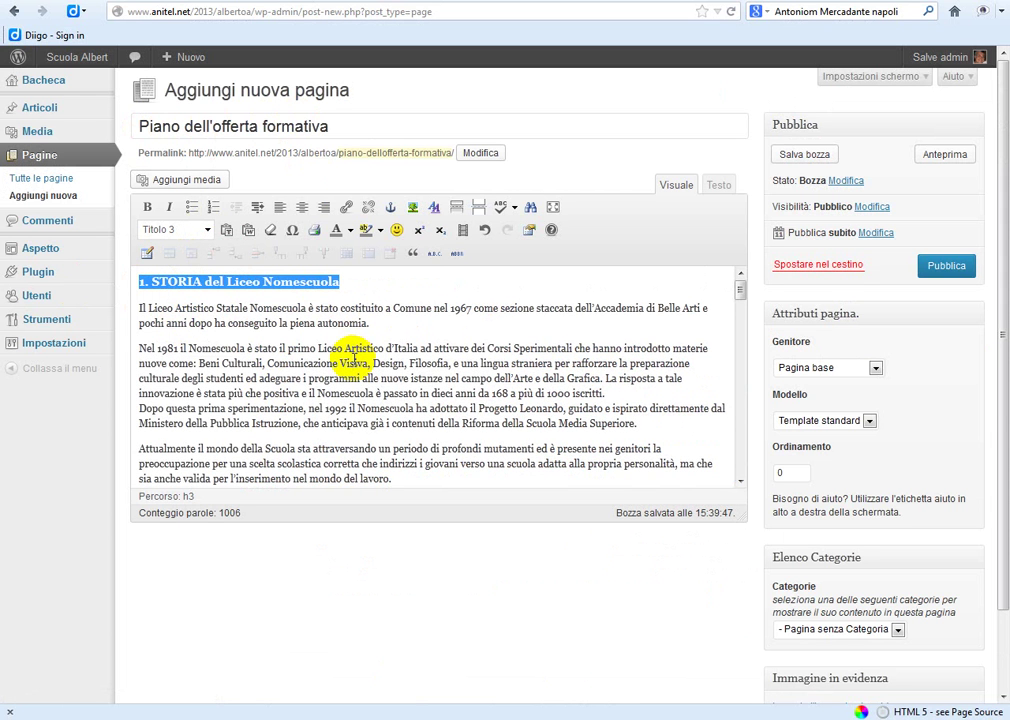
scroll(355, 358, down, 10)
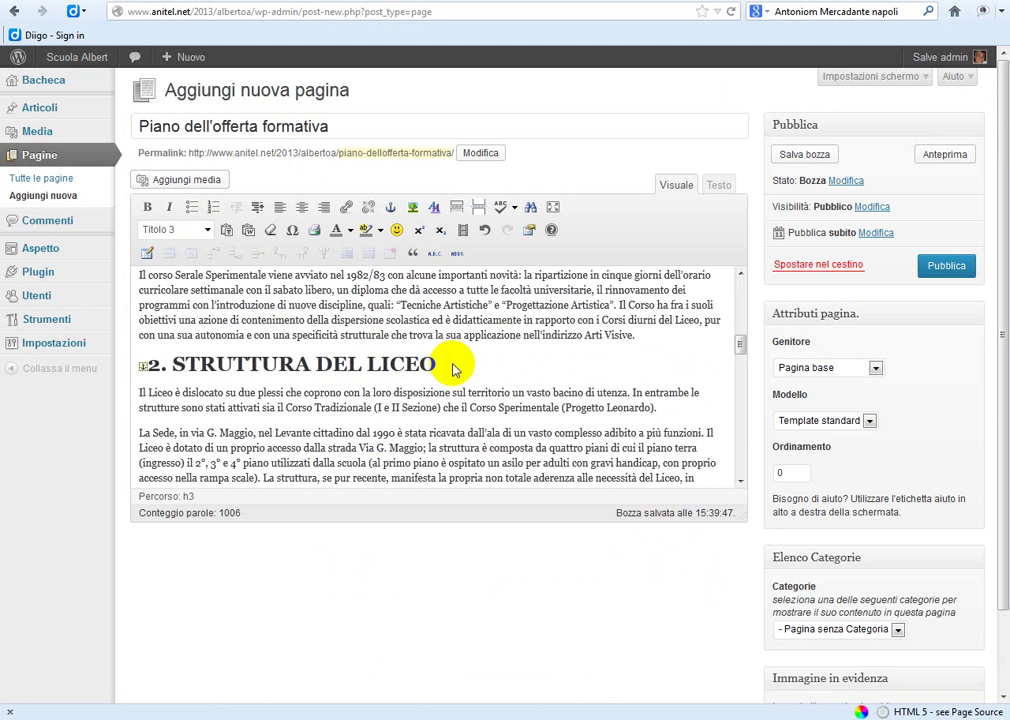
Remove the leftover anchor before the heading "2. STRUTTURA DEL LICEO", keeping its number, and set the heading to Titolo 3.
click(145, 369)
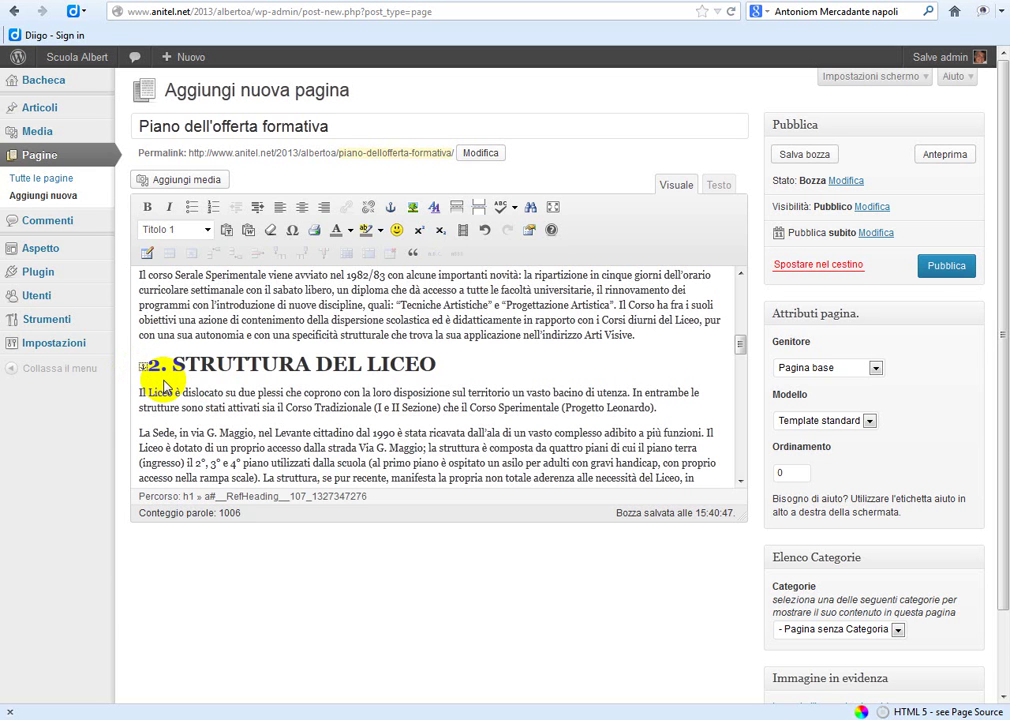
key(Delete)
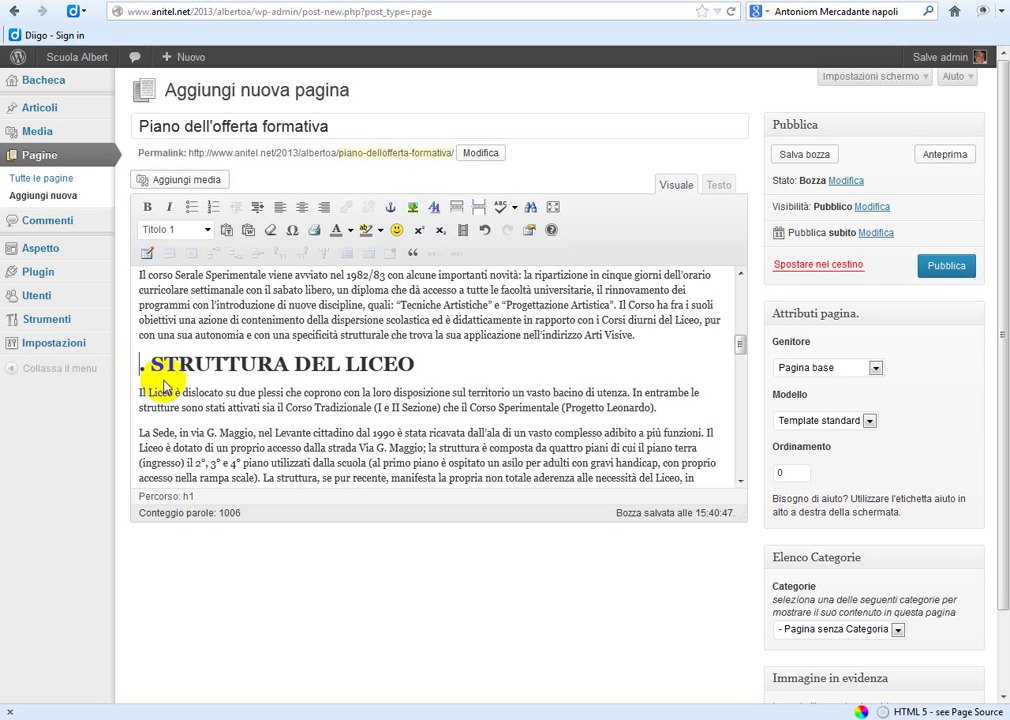
text(2)
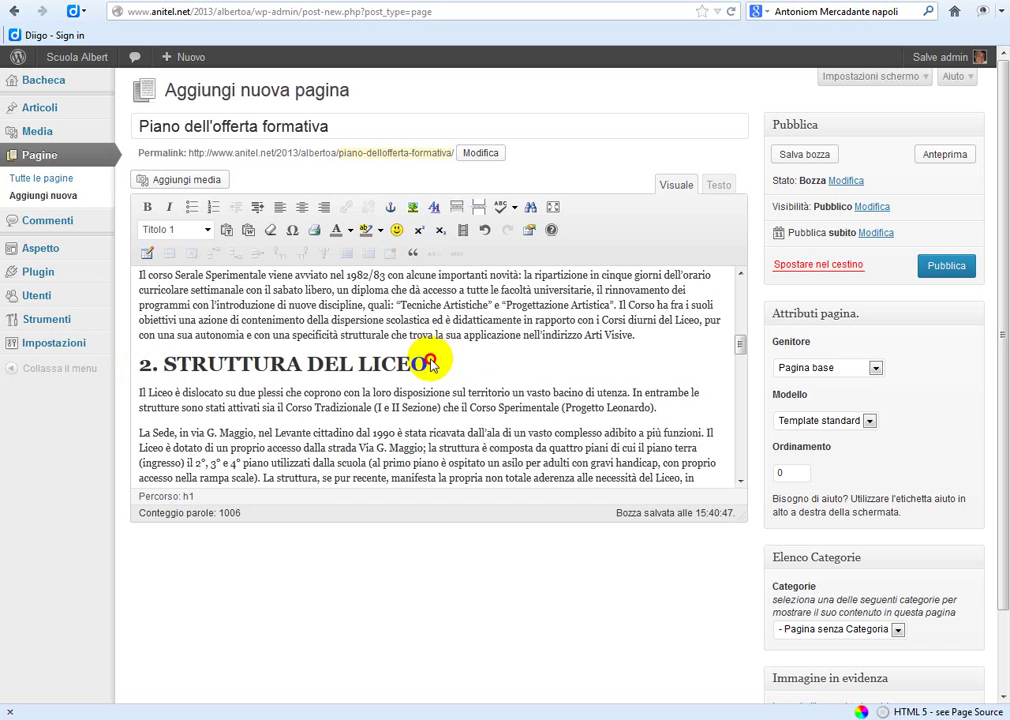
triple_click(136, 367)
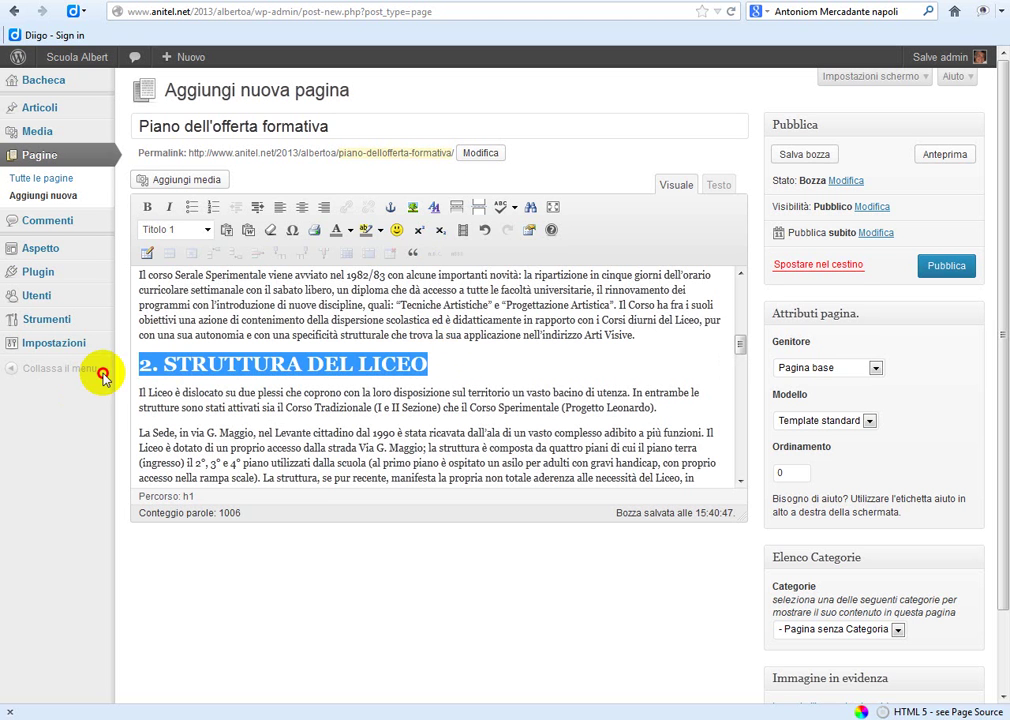
click(208, 229)
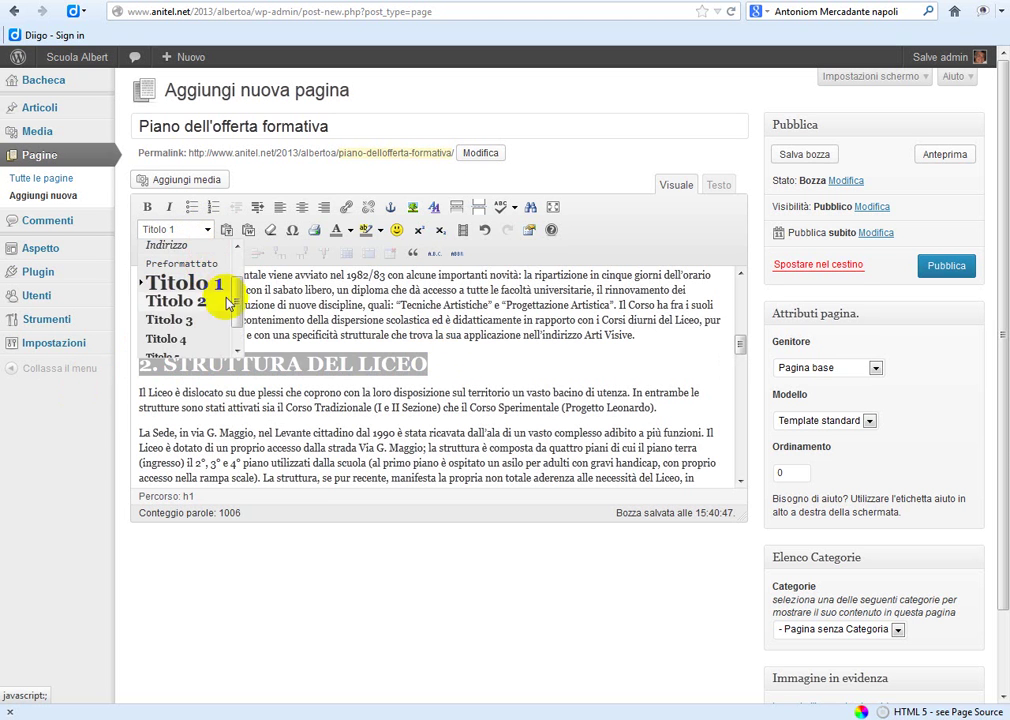
click(170, 320)
click(203, 394)
Delete the leftover anchor and the blank space before the heading "3. PIANO DI STUDI DEL CORSO DIURNO".
scroll(210, 397, down, 10)
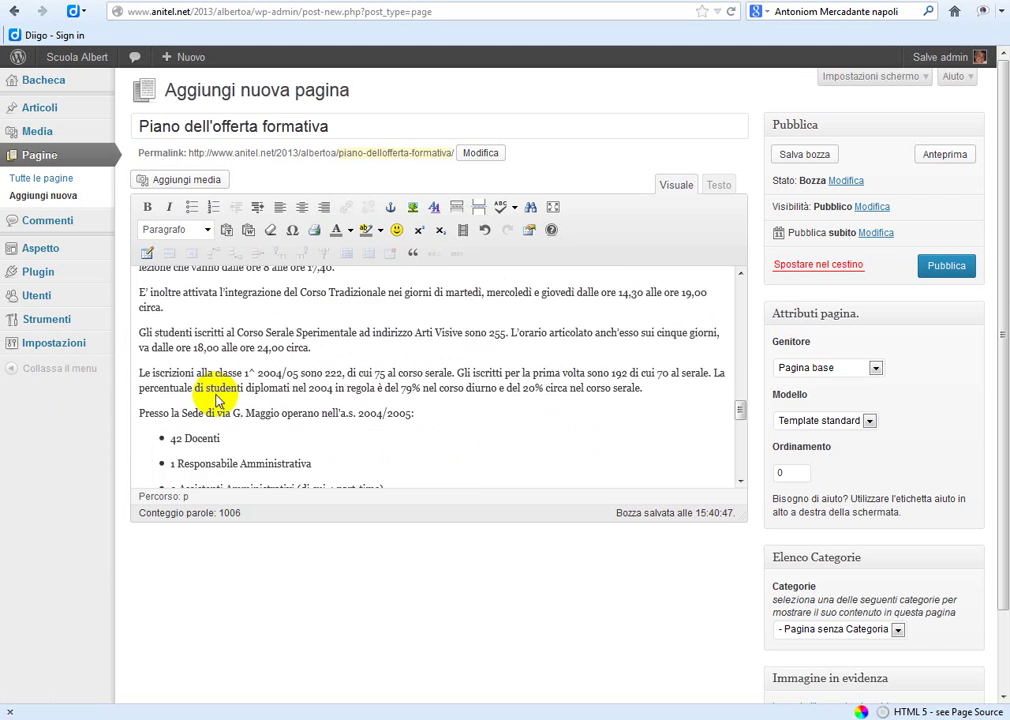
scroll(205, 390, down, 10)
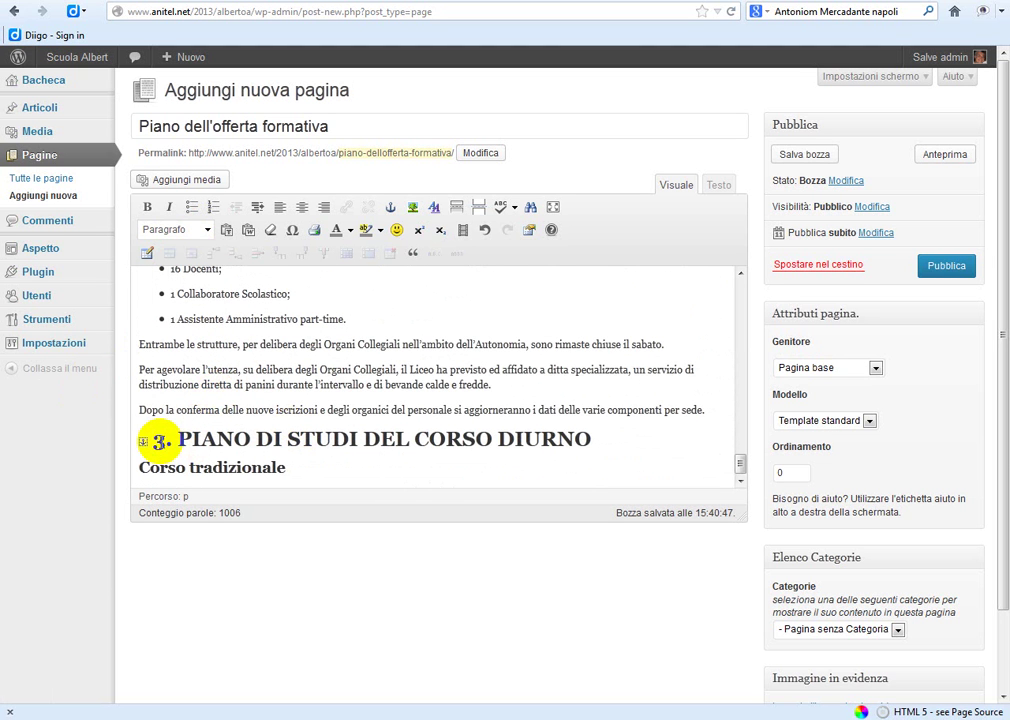
click(155, 441)
key(BackSpace)
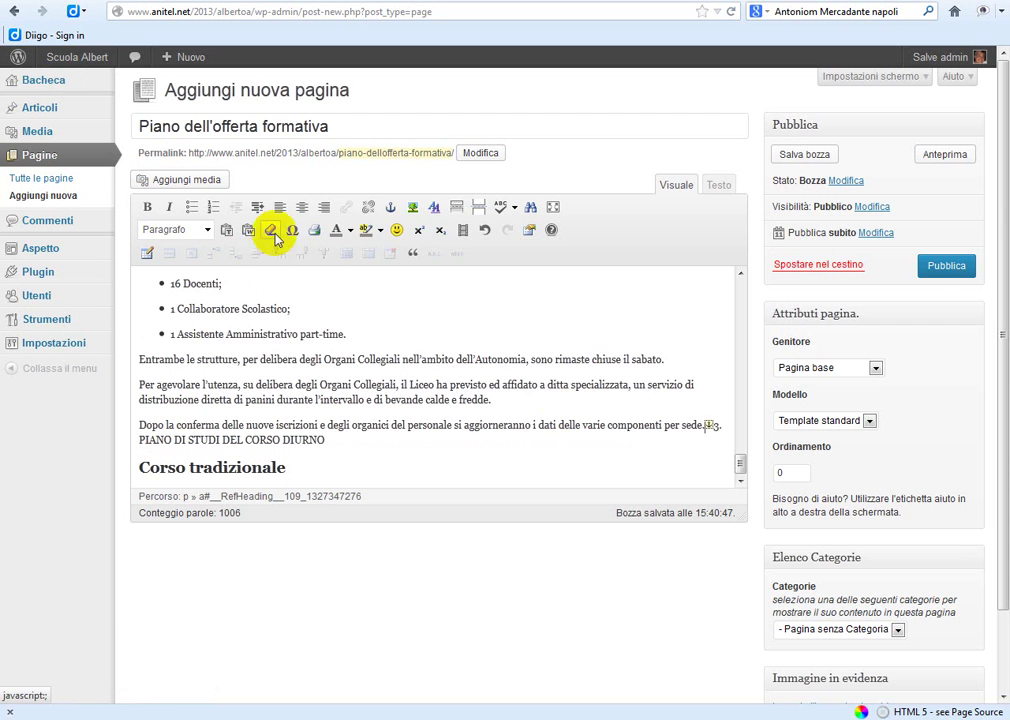
click(485, 231)
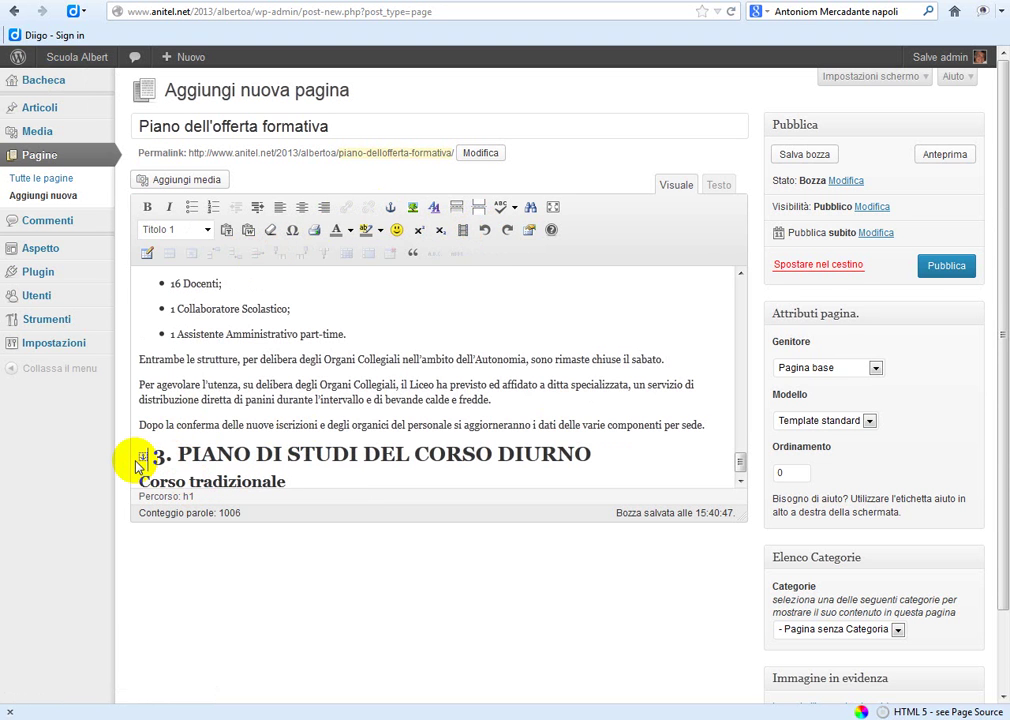
key(Delete)
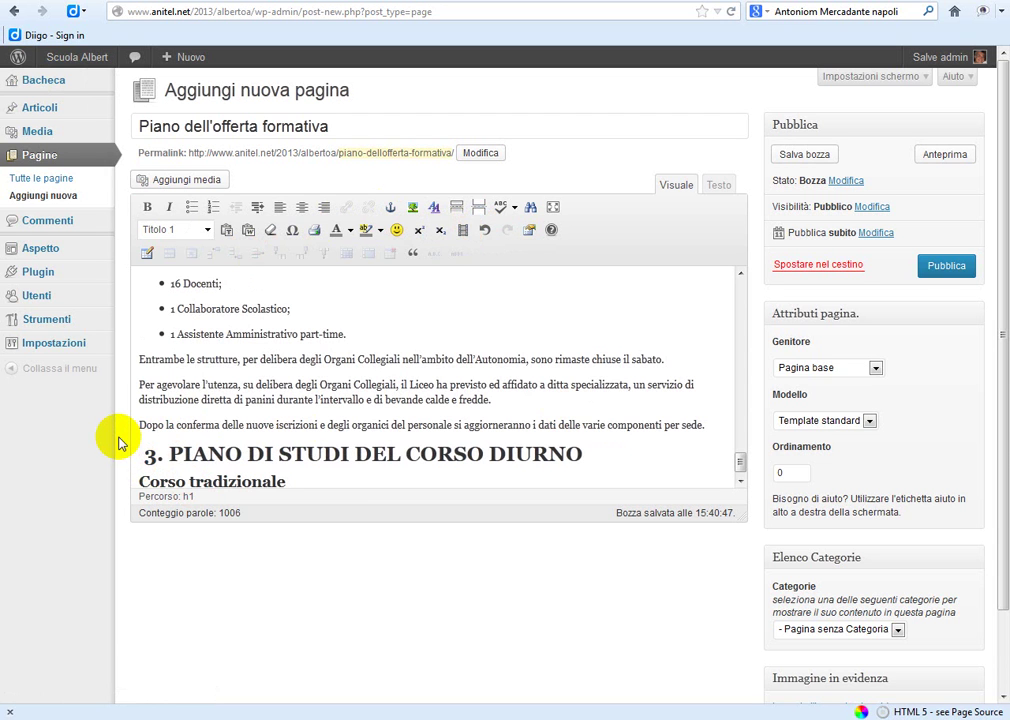
key(Delete)
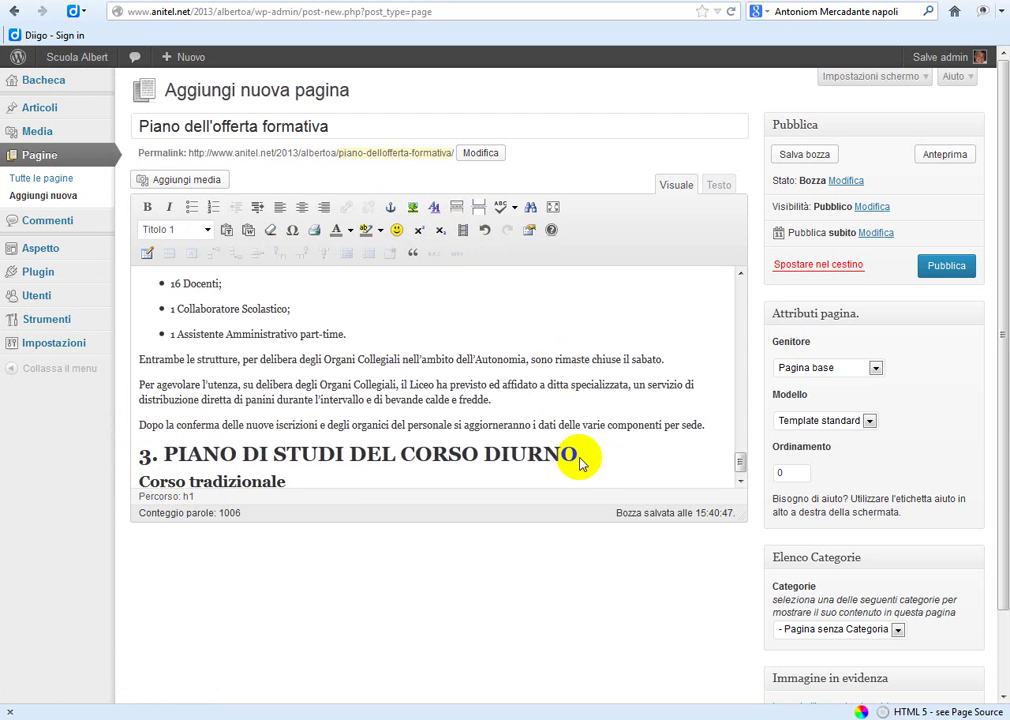
Set the heading "3. PIANO DI STUDI DEL CORSO DIURNO" to the Titolo 3 format.
drag(582, 458, 142, 455)
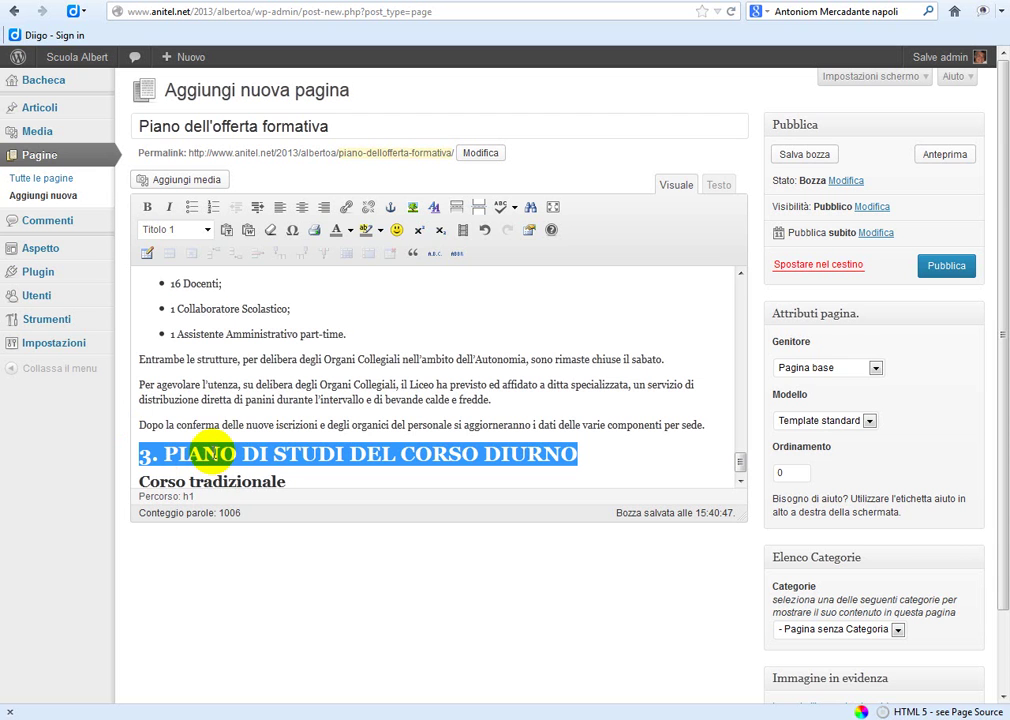
click(207, 230)
drag(237, 295, 237, 312)
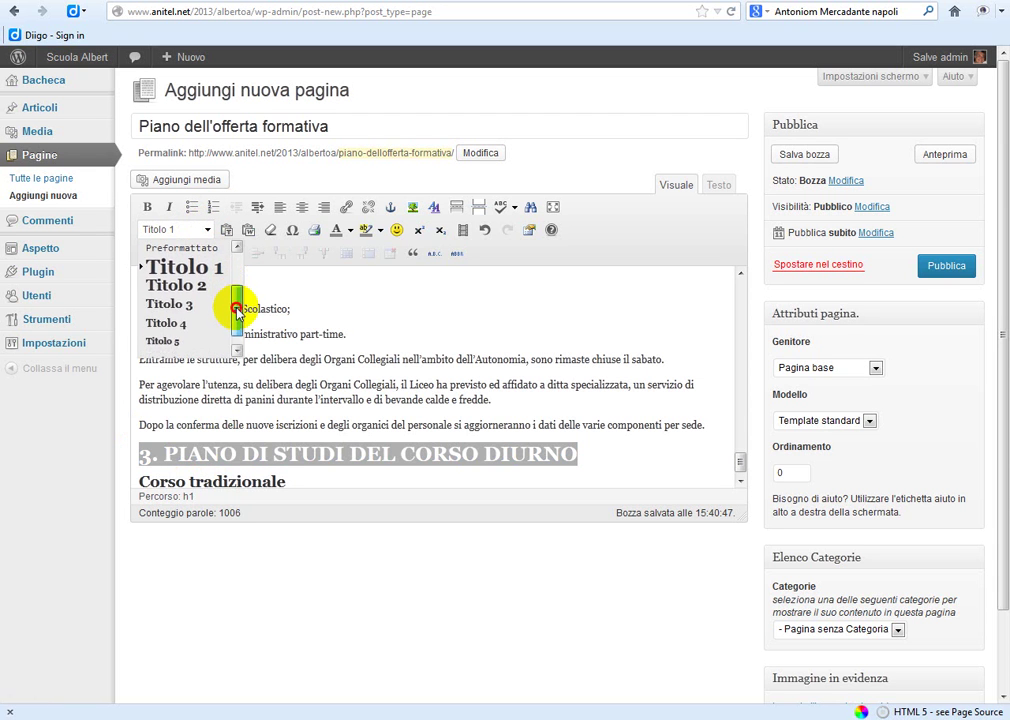
click(175, 304)
click(256, 451)
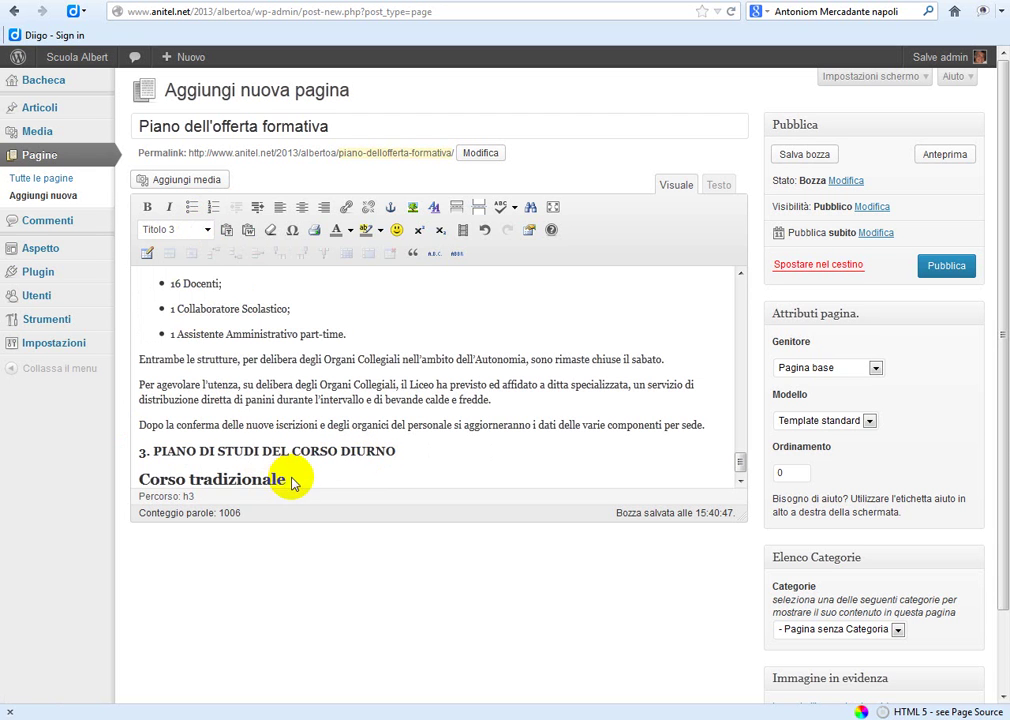
Set the subheading "Corso tradizionale" to the Titolo 4 format.
drag(292, 483, 142, 479)
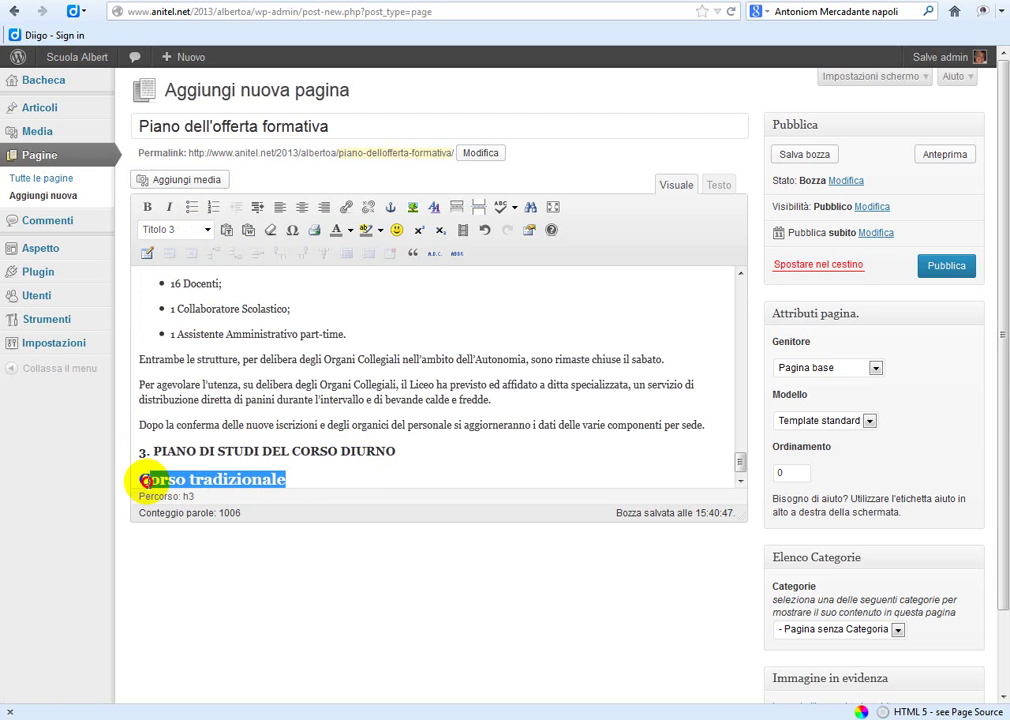
click(207, 231)
click(165, 319)
click(247, 424)
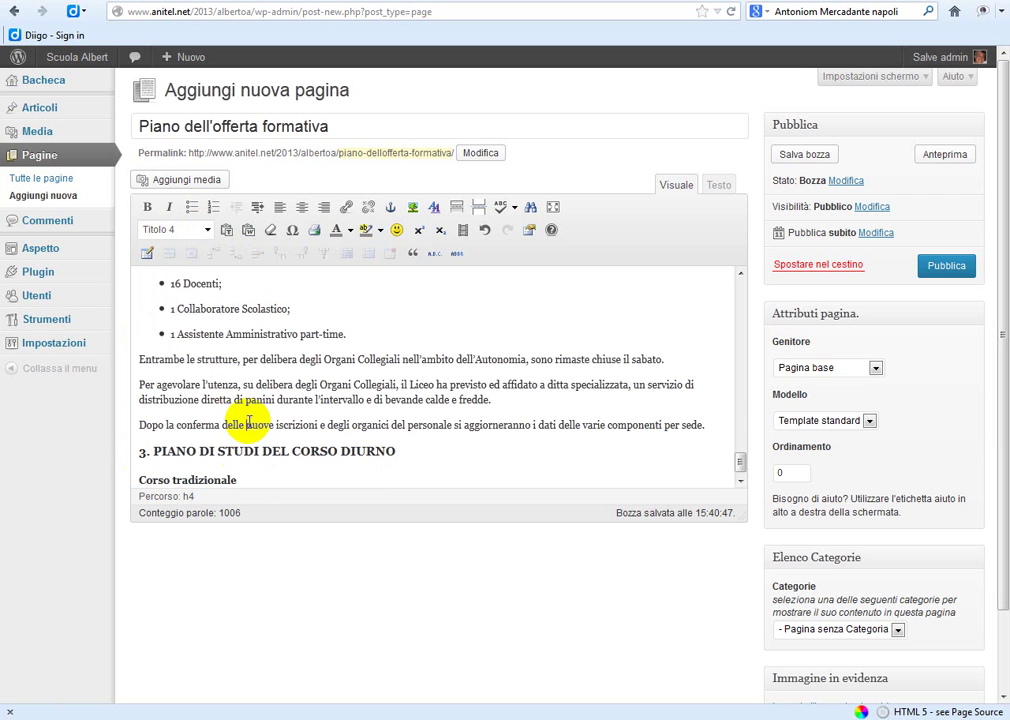
Return to the start of the page text, display its HTML source and look through the code.
scroll(250, 428, up, 10)
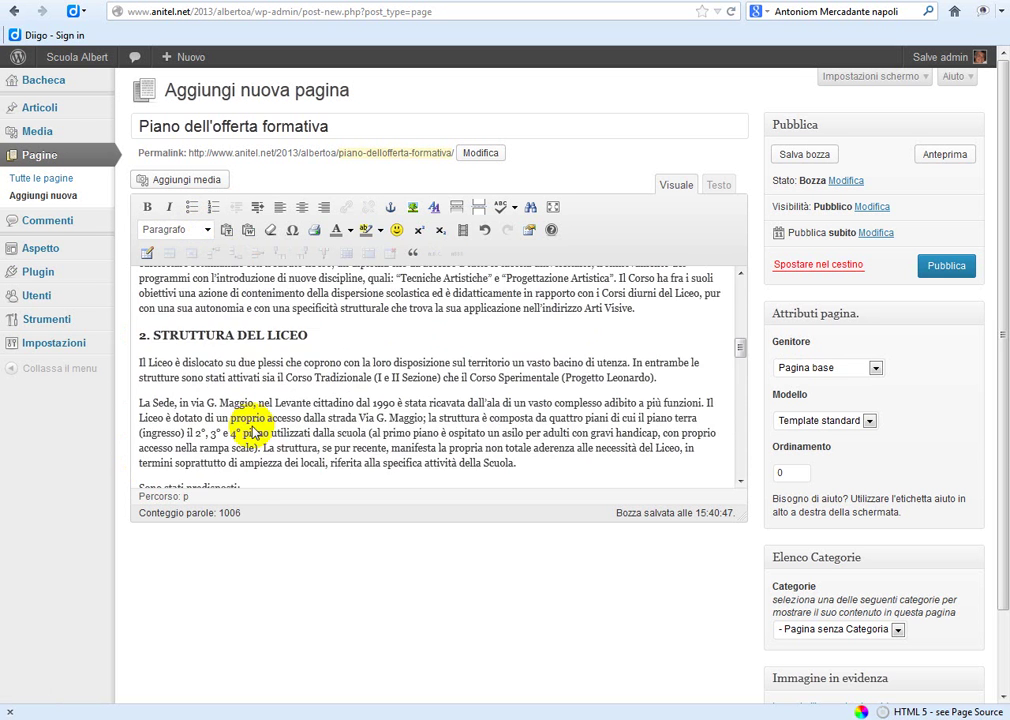
scroll(253, 432, up, 5)
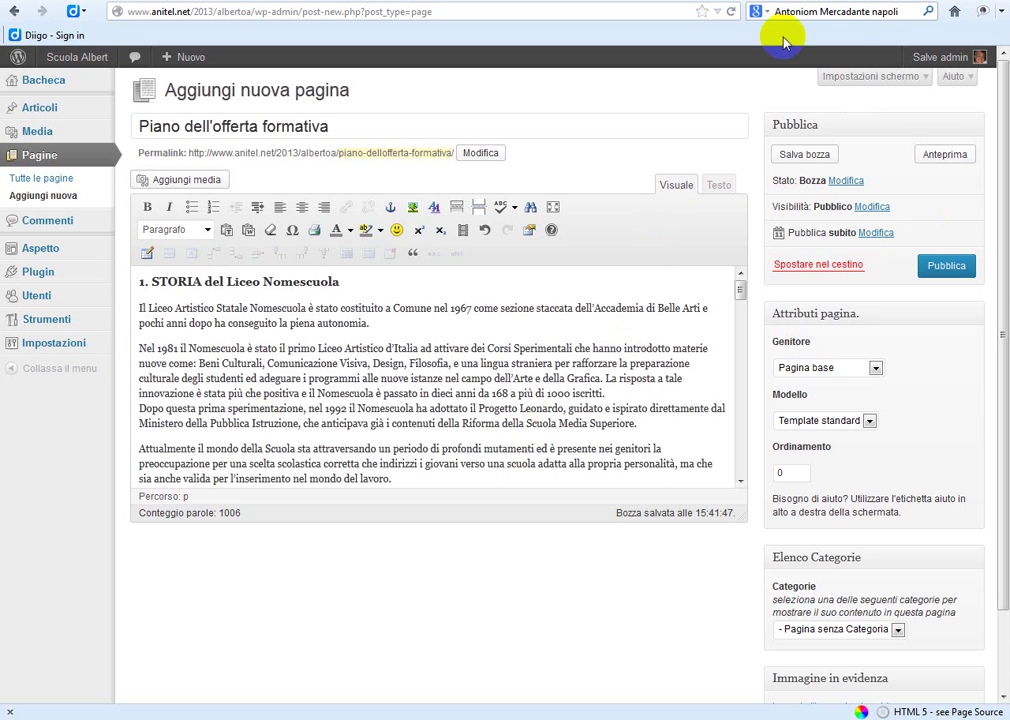
click(721, 186)
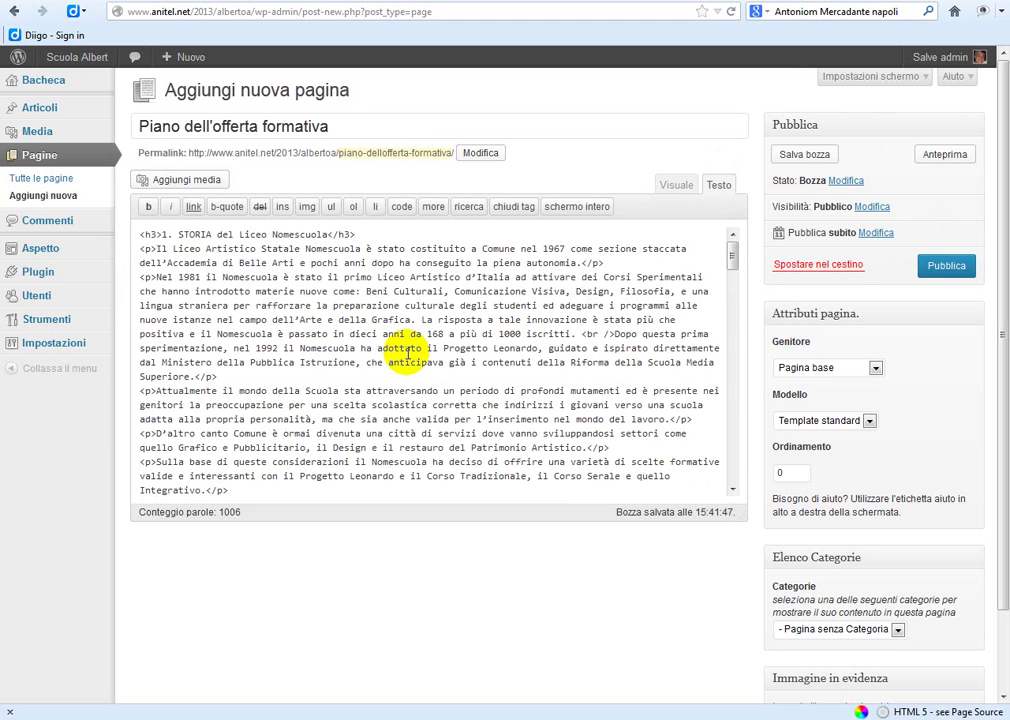
scroll(408, 345, down, 3)
scroll(408, 352, down, 1)
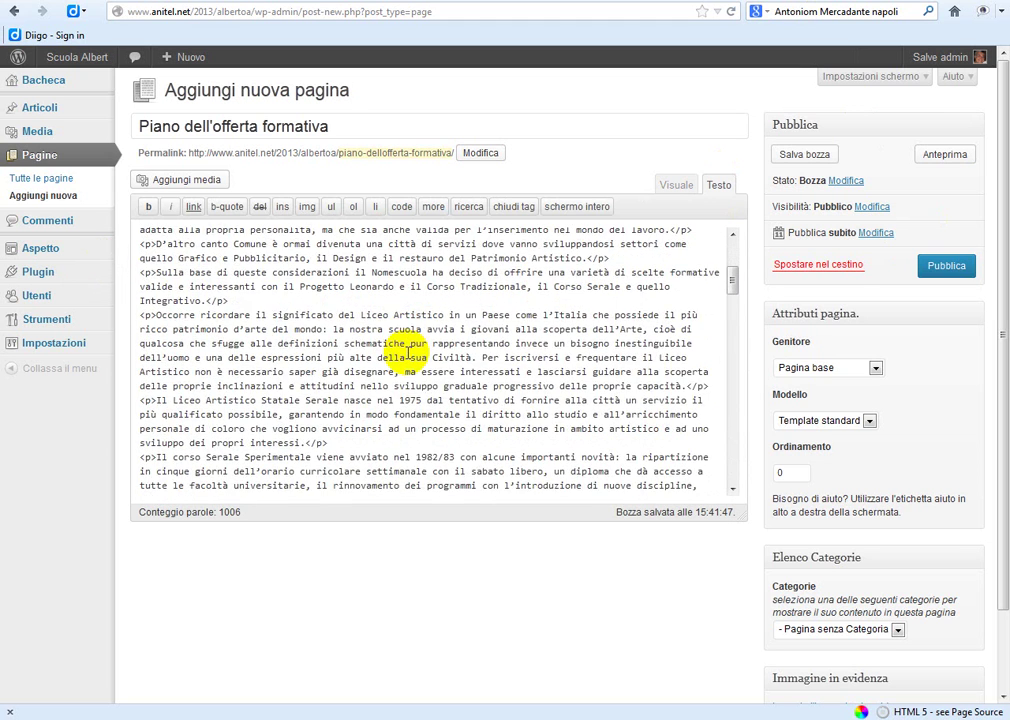
scroll(408, 352, down, 1)
scroll(406, 351, up, 5)
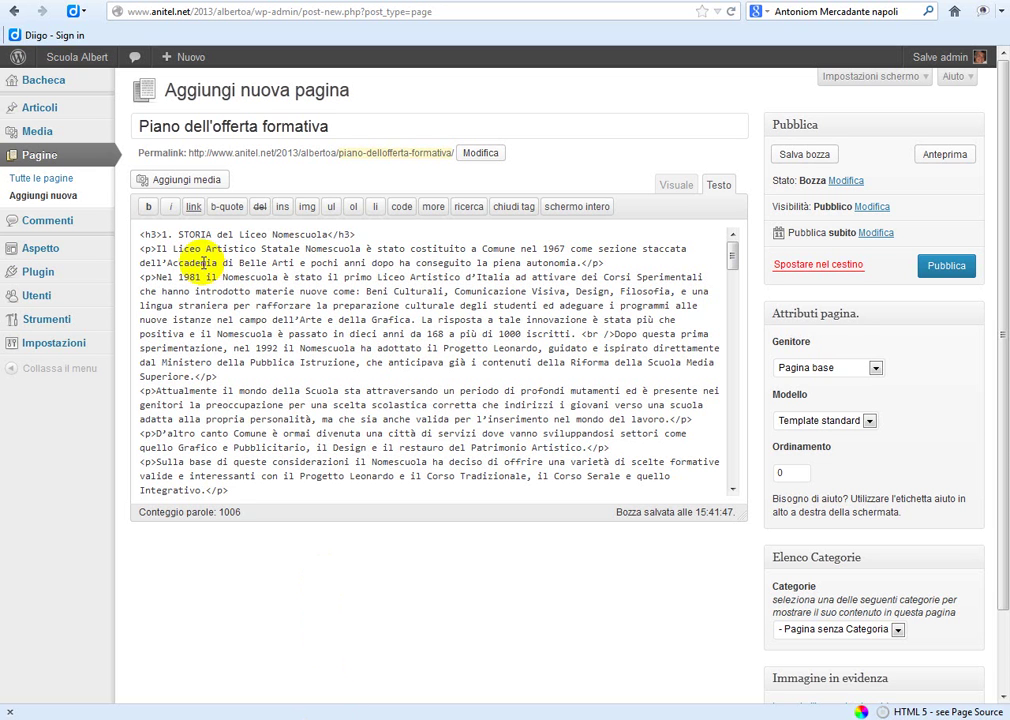
Go back to the visual view and highlight the heading "1. STORIA del Liceo Nomescuola" and the first paragraph below it.
click(674, 184)
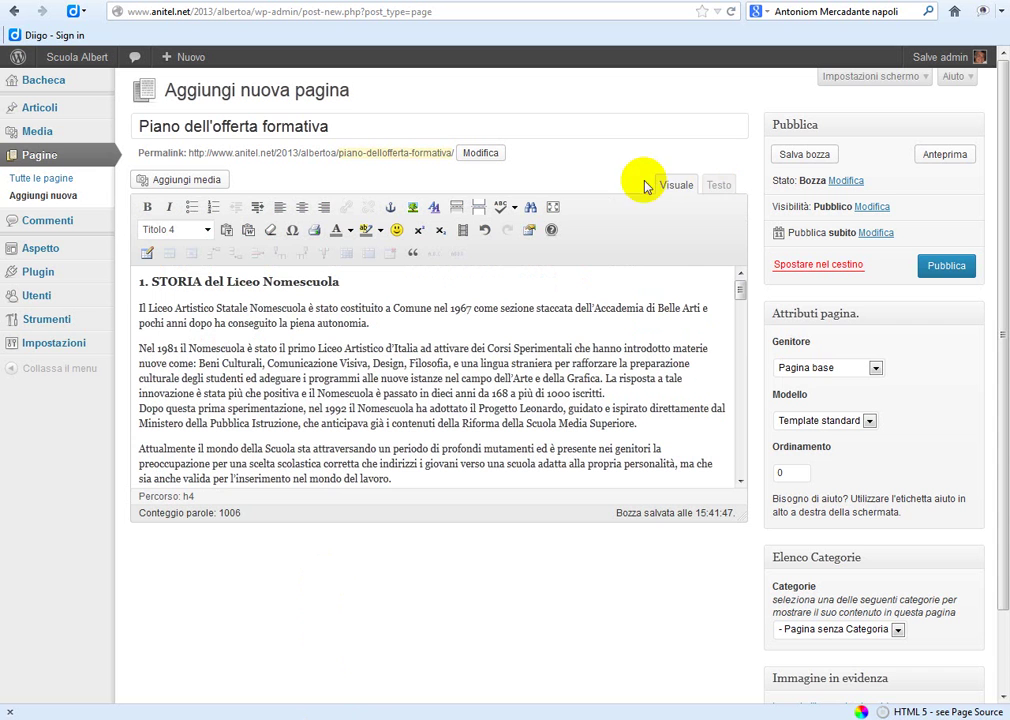
drag(149, 284, 334, 279)
triple_click(140, 307)
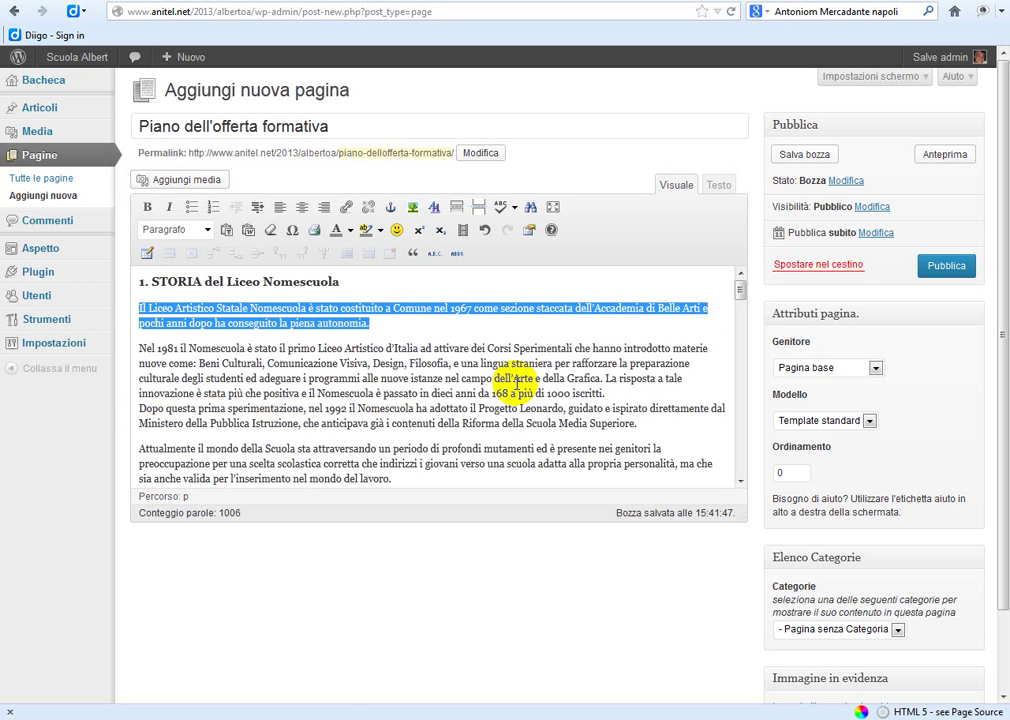
In the HTML source, examine the h3 tags around the first heading and the p tag opening the first paragraph.
click(713, 190)
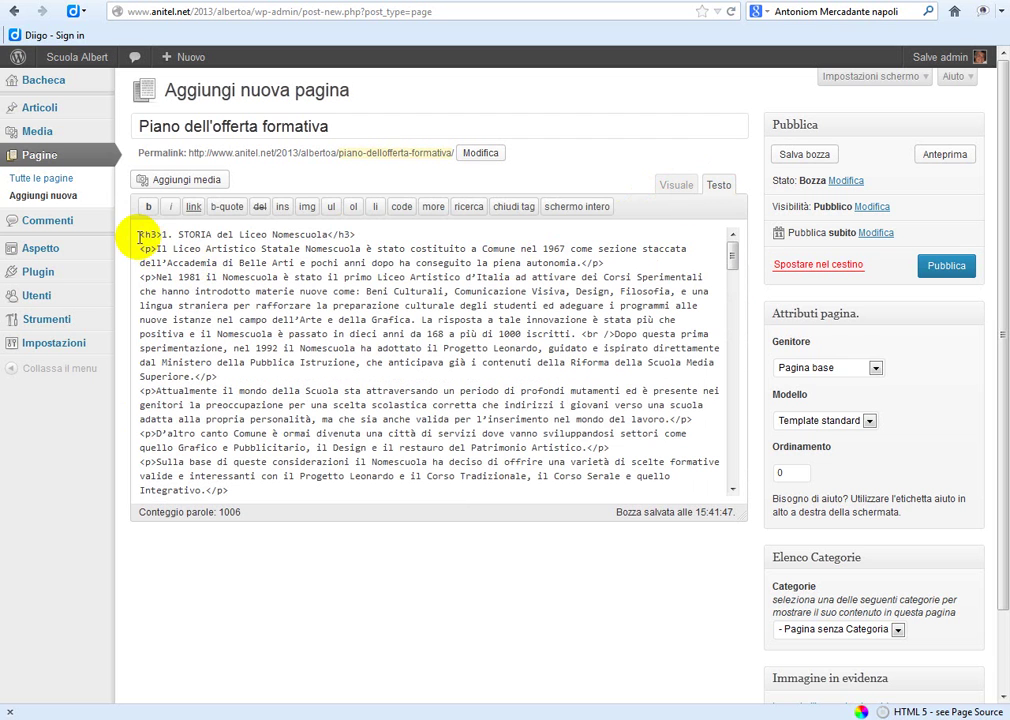
click(138, 237)
drag(138, 237, 156, 236)
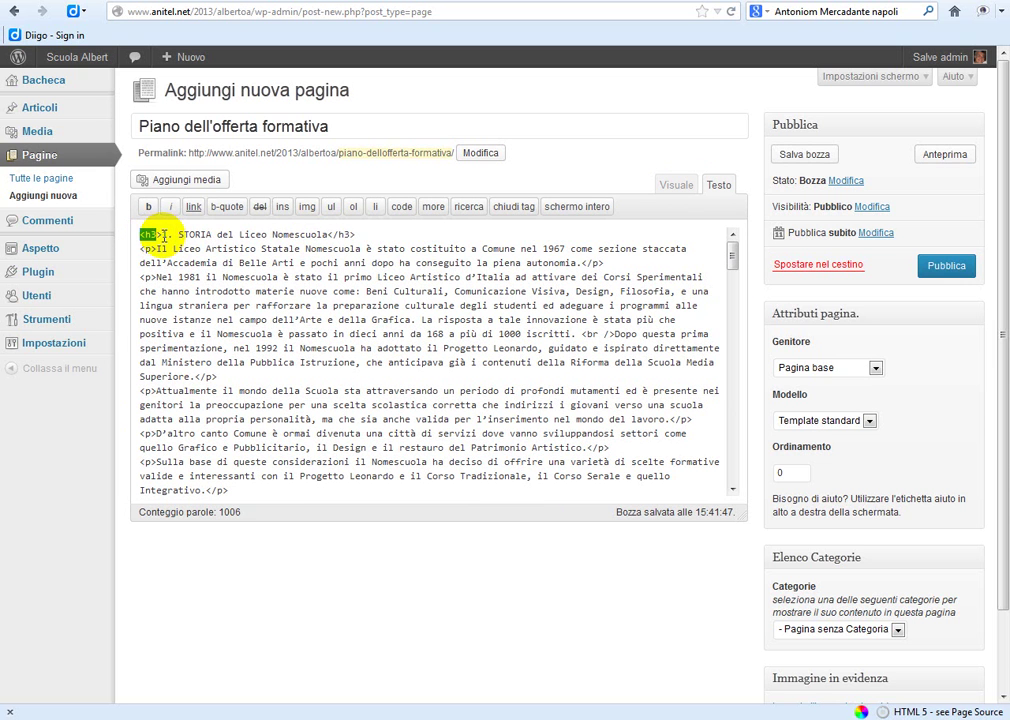
drag(163, 237, 327, 240)
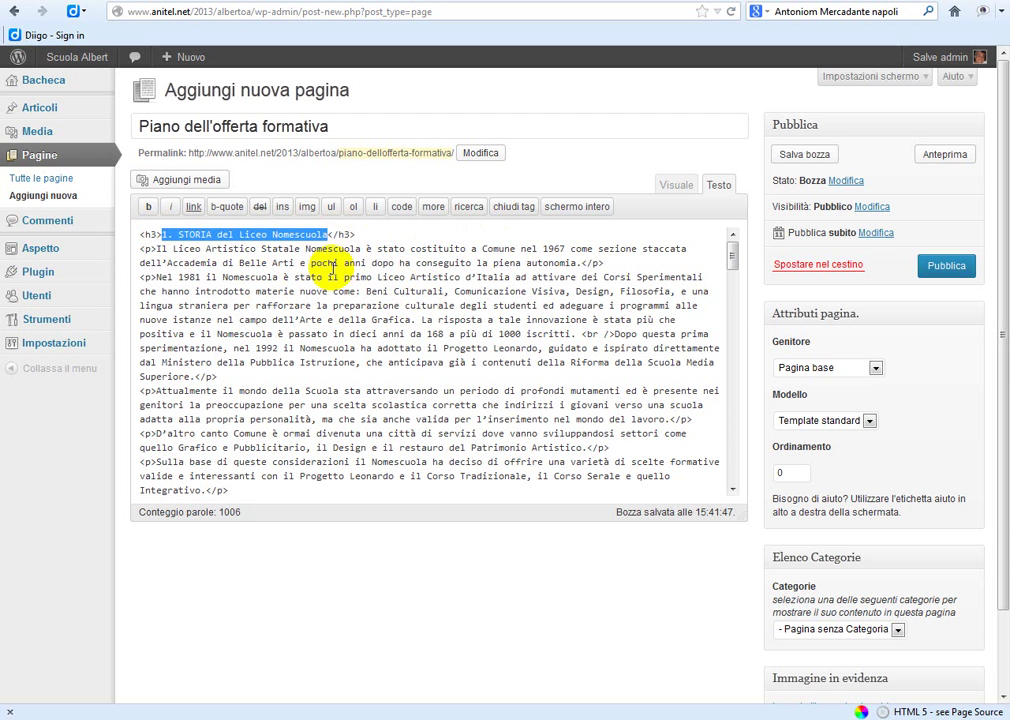
click(146, 249)
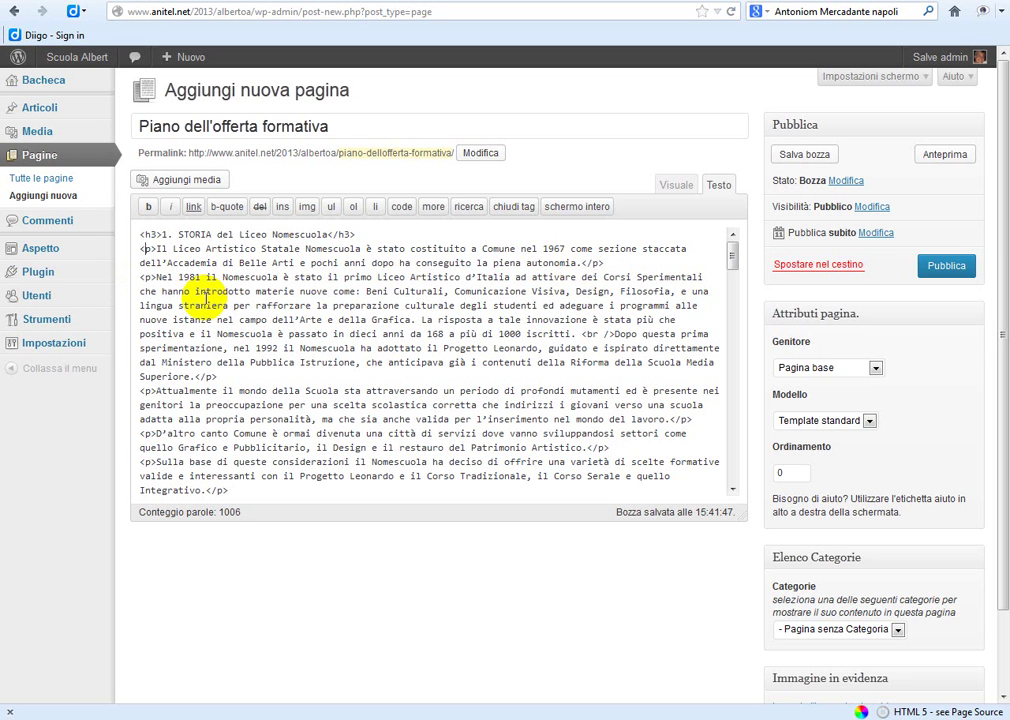
Examine the <br /> line-break tag before "Dopo questa prima sperimentazione" in the HTML source, and return to the visual view.
click(578, 334)
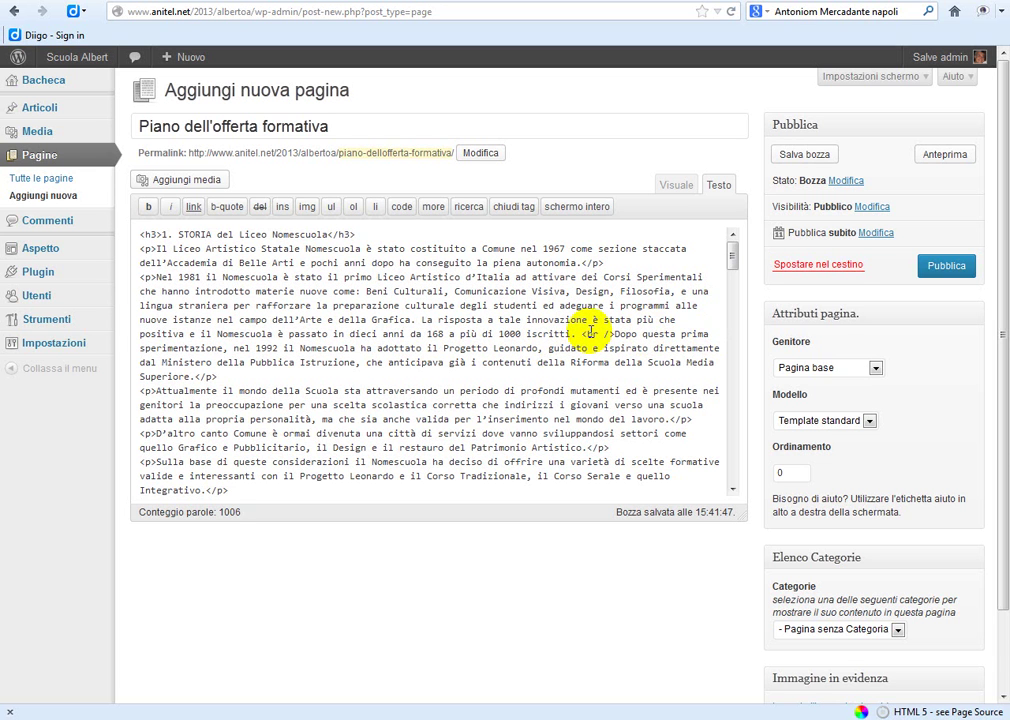
click(590, 334)
drag(590, 334, 612, 334)
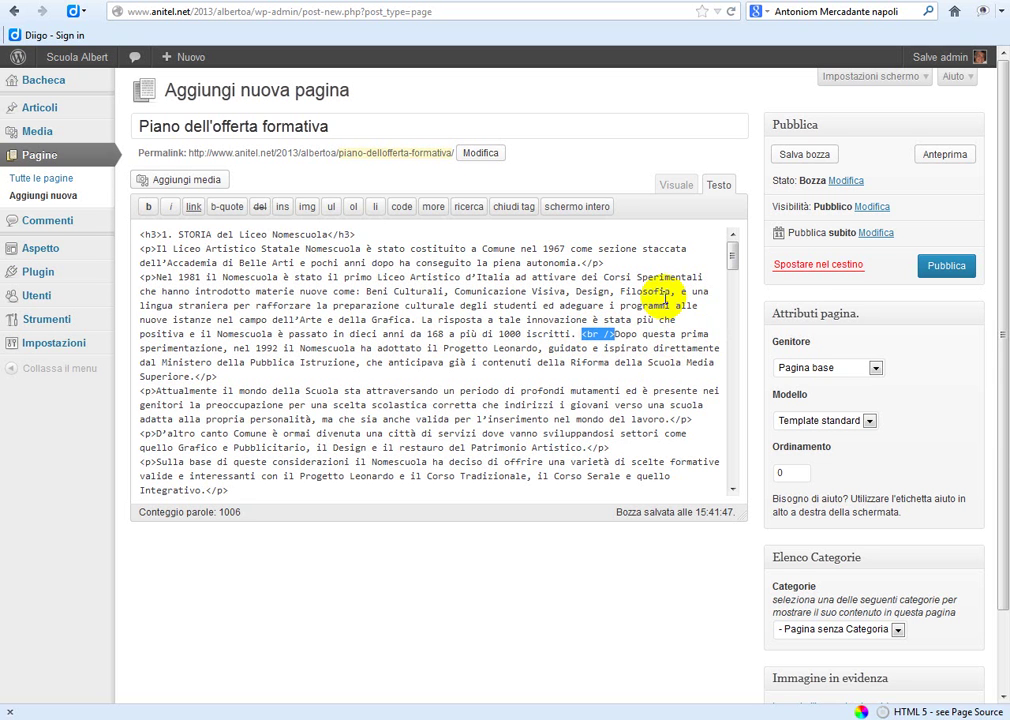
scroll(240, 370, down, 1)
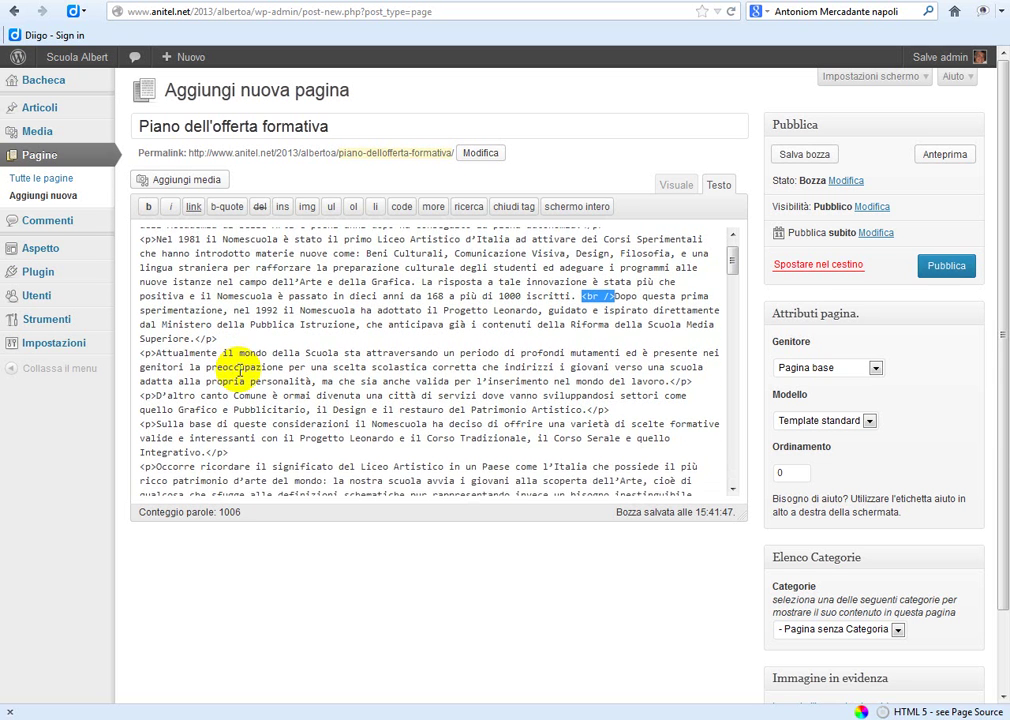
scroll(240, 370, up, 1)
click(675, 186)
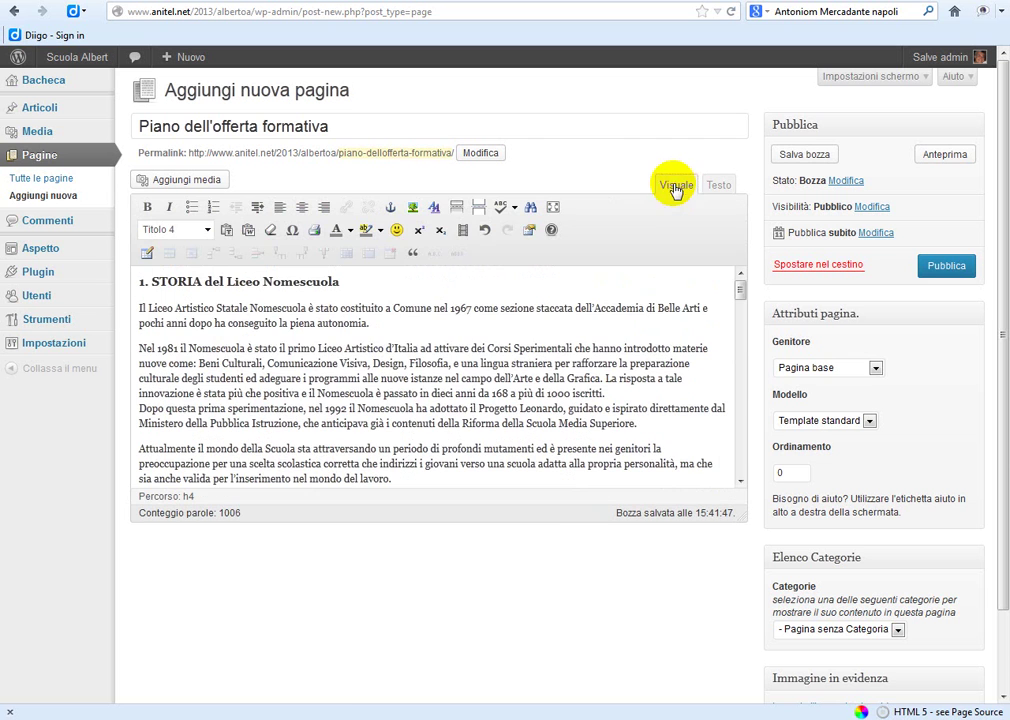
Switch to the untitled LibreOffice Writer notes and insert a <br /> tag between the first paragraph's two sentences.
mouse_move(315, 718)
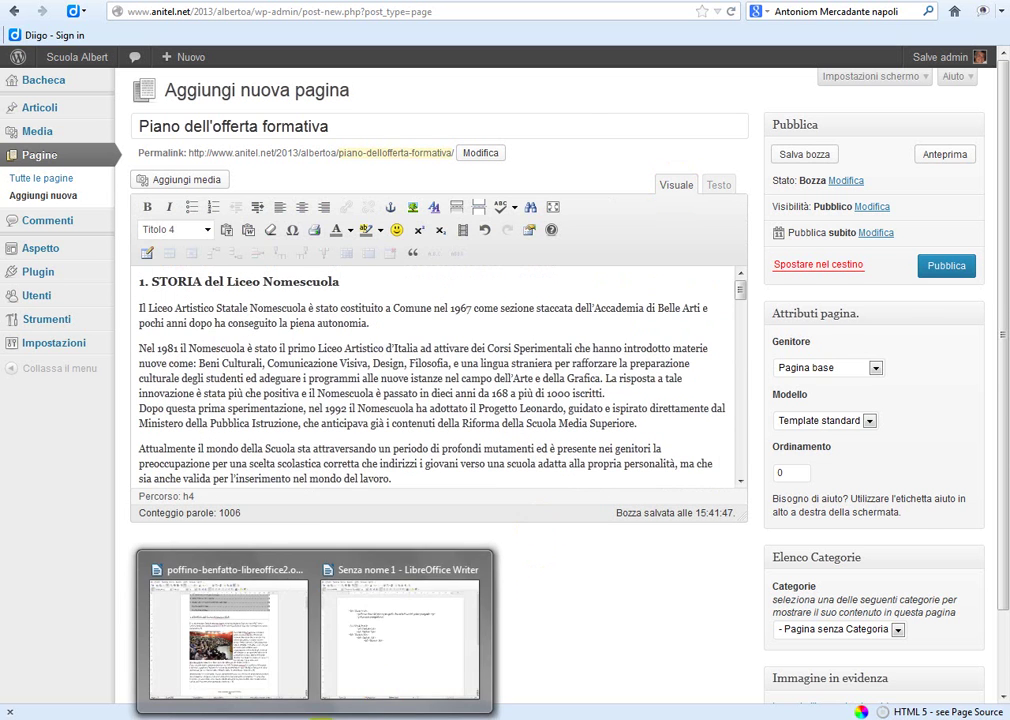
click(412, 603)
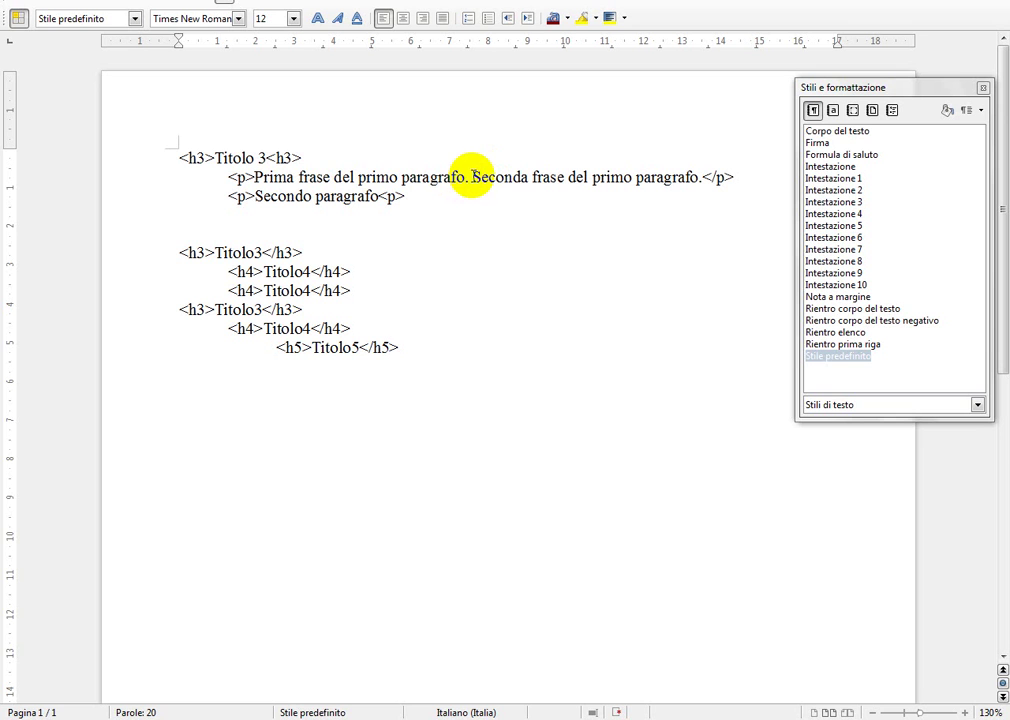
click(472, 177)
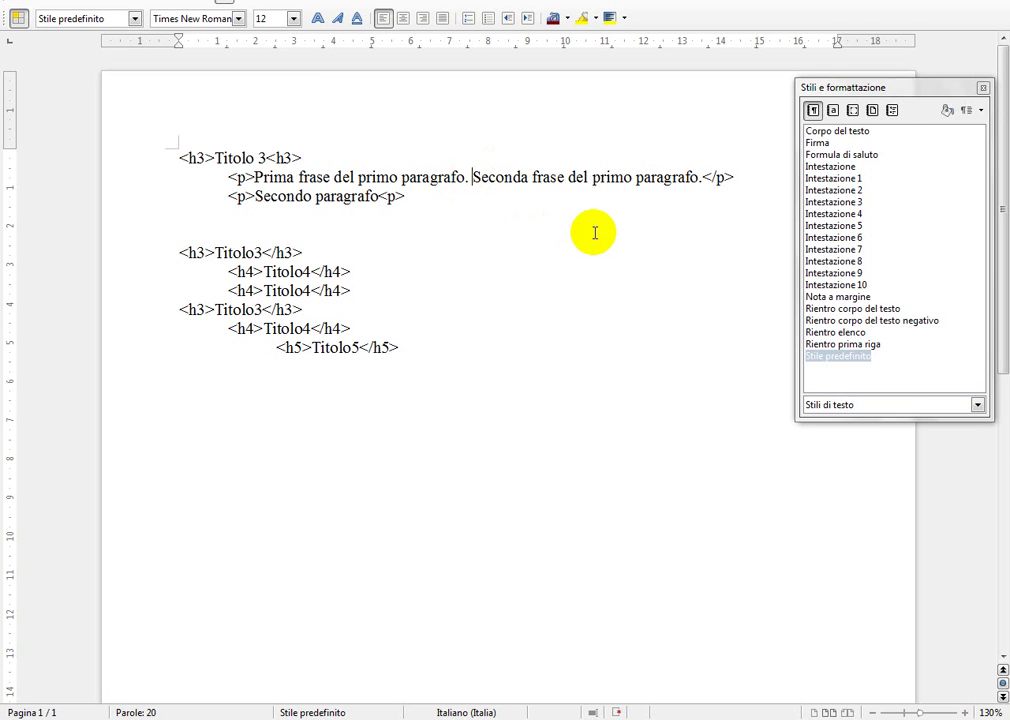
text(<br)
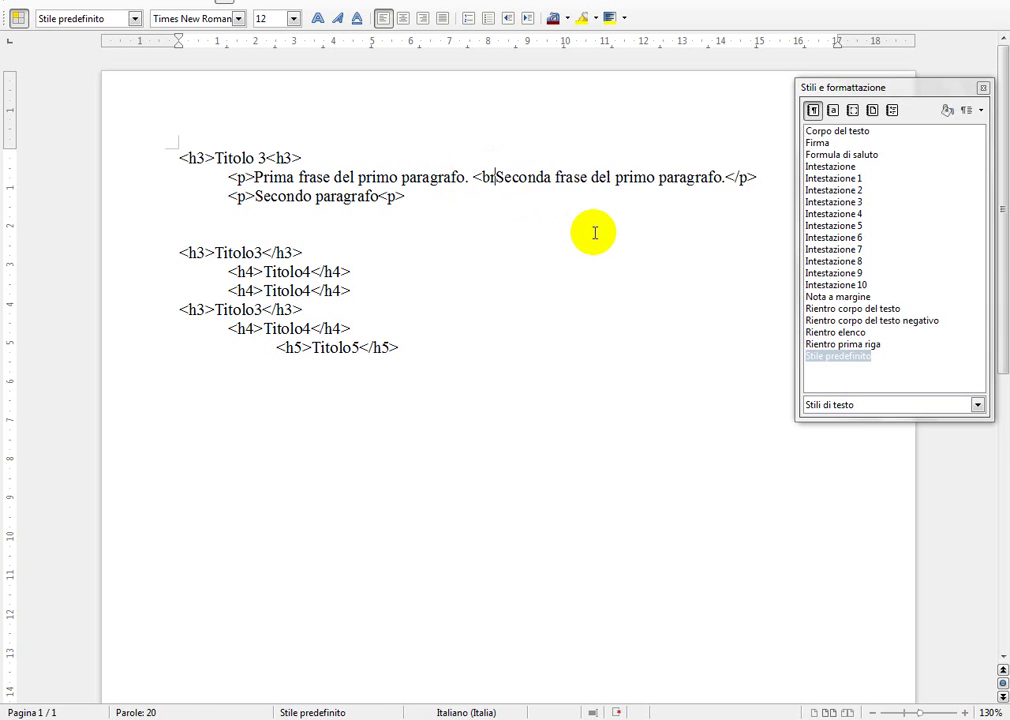
text( />)
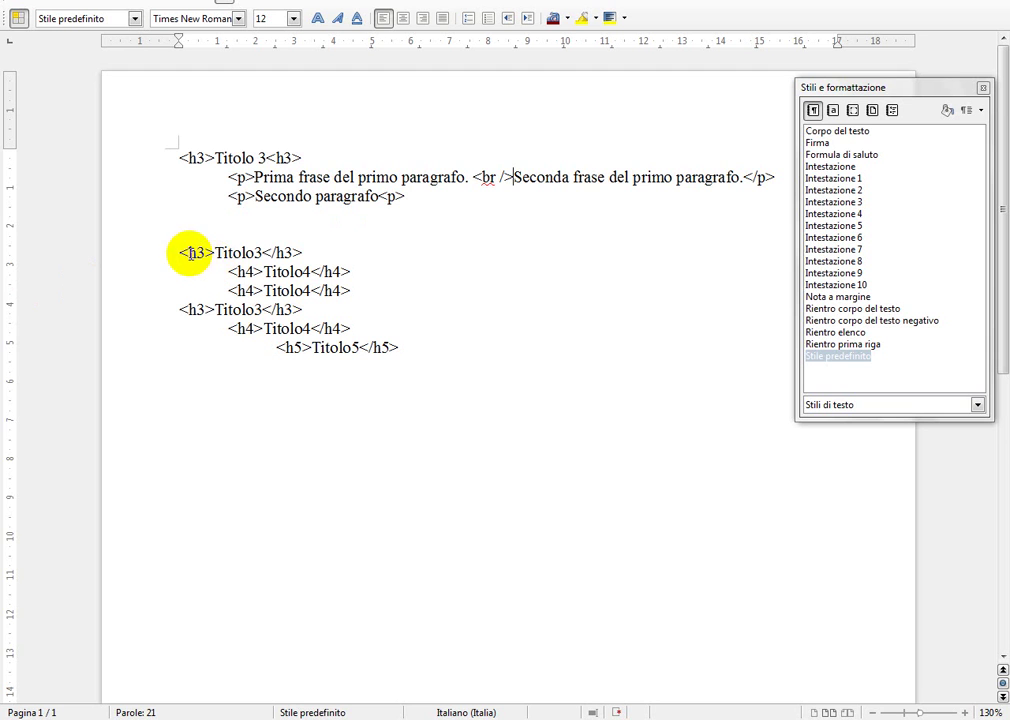
Examine the first Titolo3 line of the nested heading example, view the illustrated Writer document, and return to the WordPress page editor.
drag(214, 252, 270, 253)
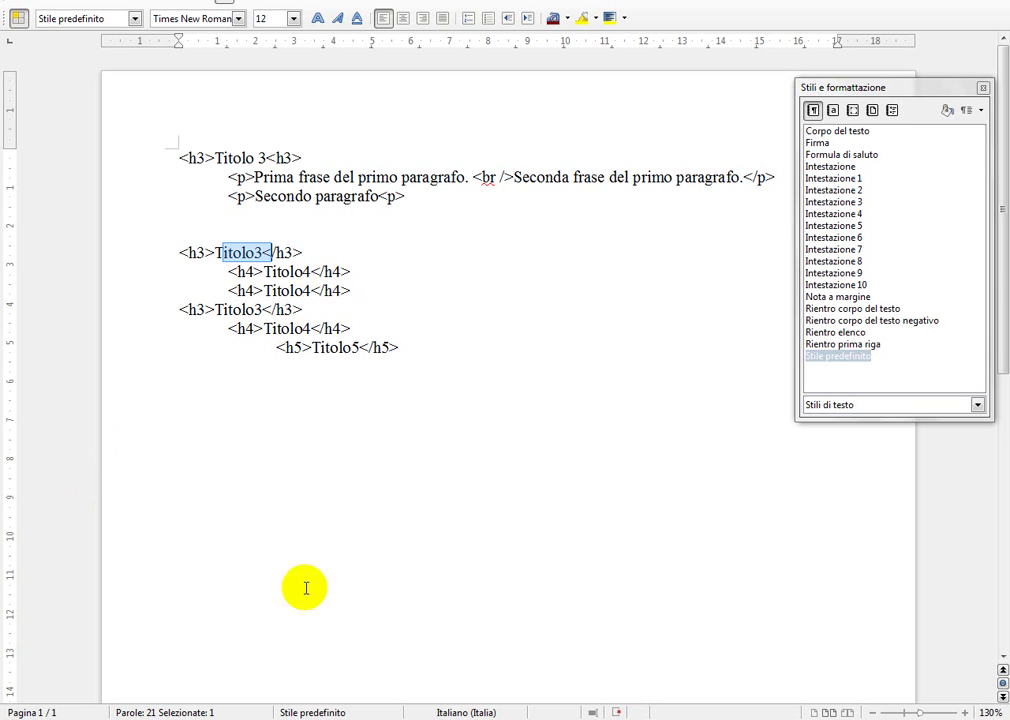
click(266, 654)
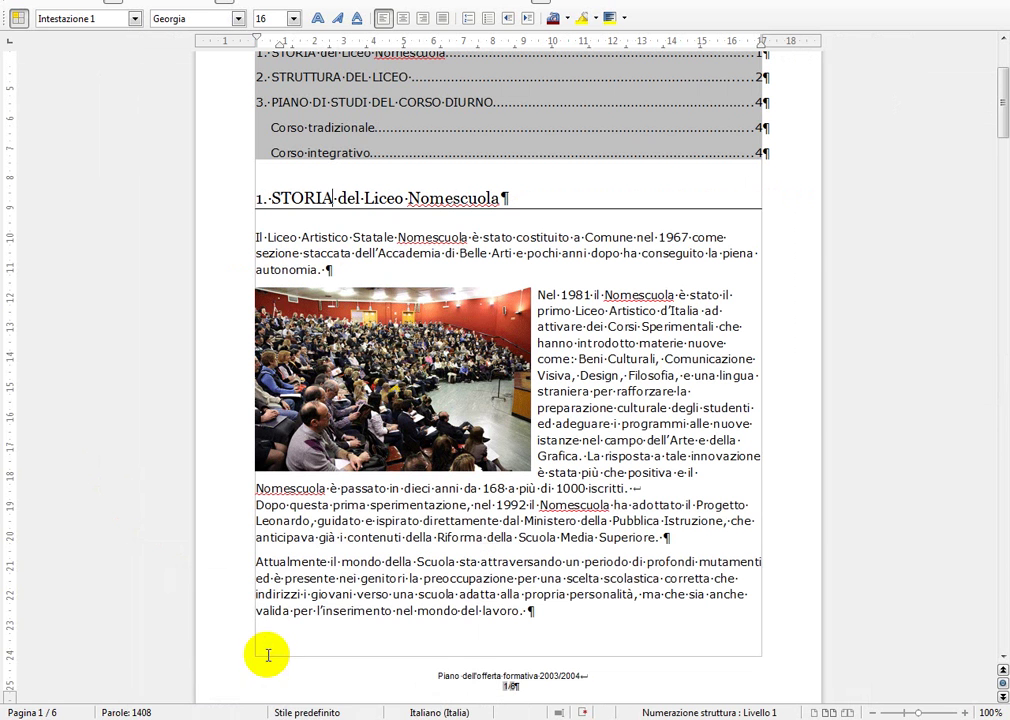
click(352, 716)
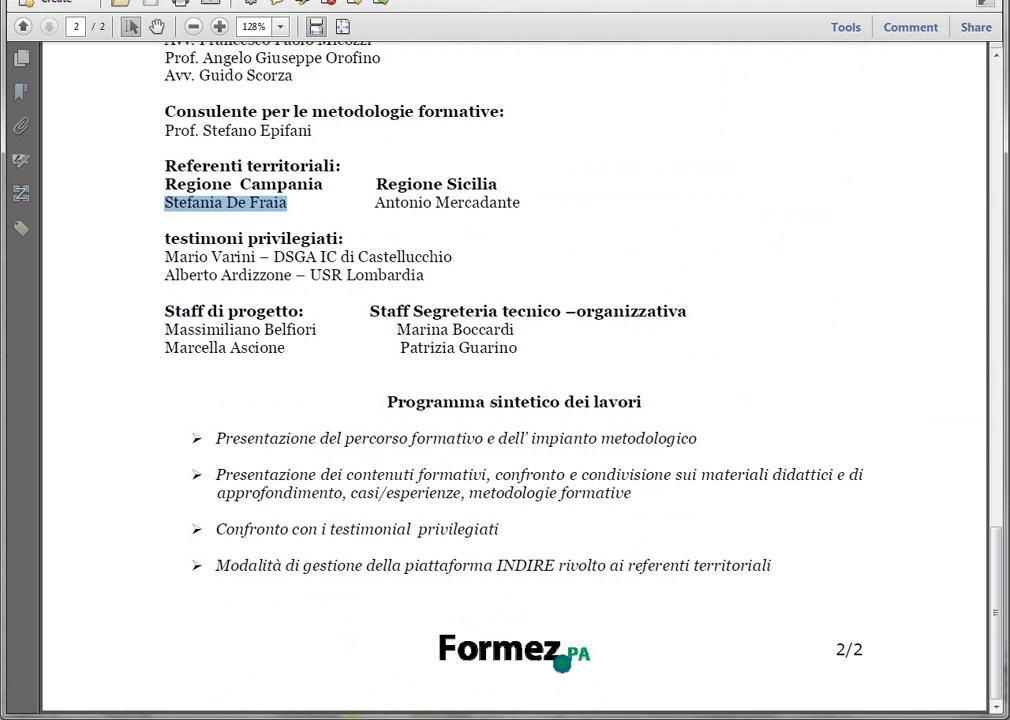
click(354, 716)
click(417, 712)
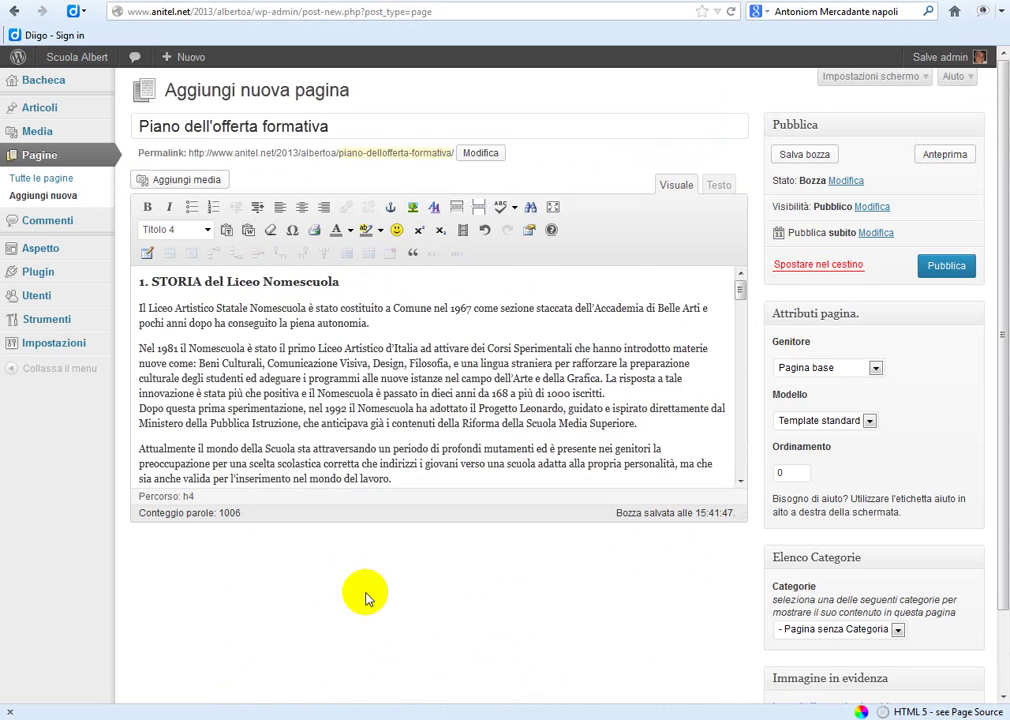
Place the cursor before "Il Liceo Artistico Statale", check the image's placement in the Writer document and return to the WordPress editor.
click(141, 309)
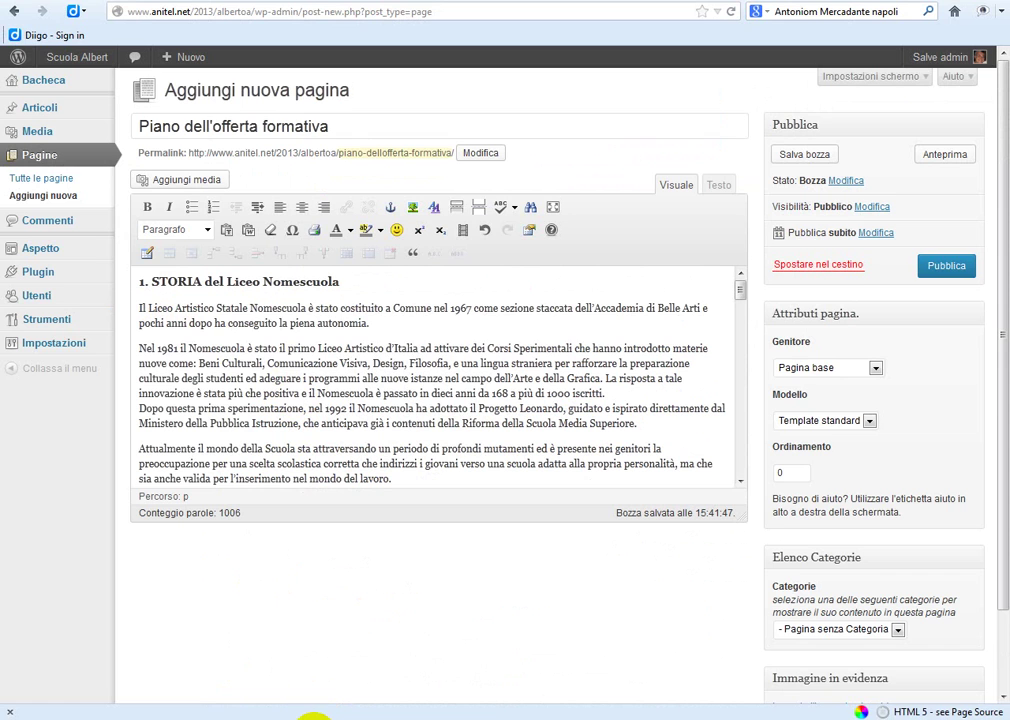
mouse_move(315, 716)
click(250, 610)
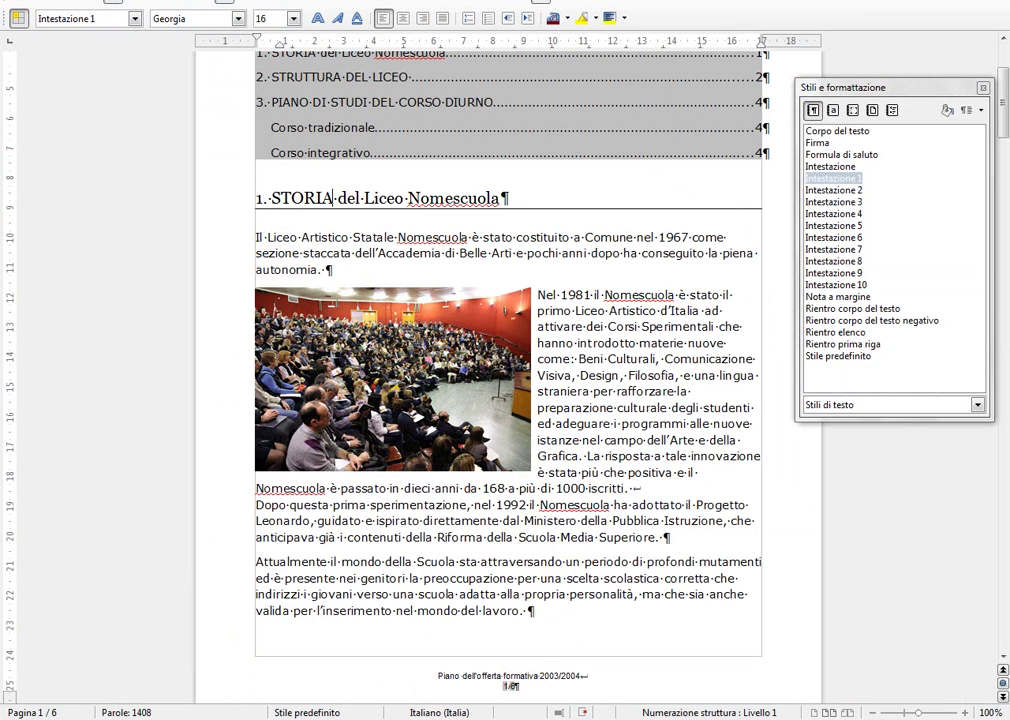
click(401, 672)
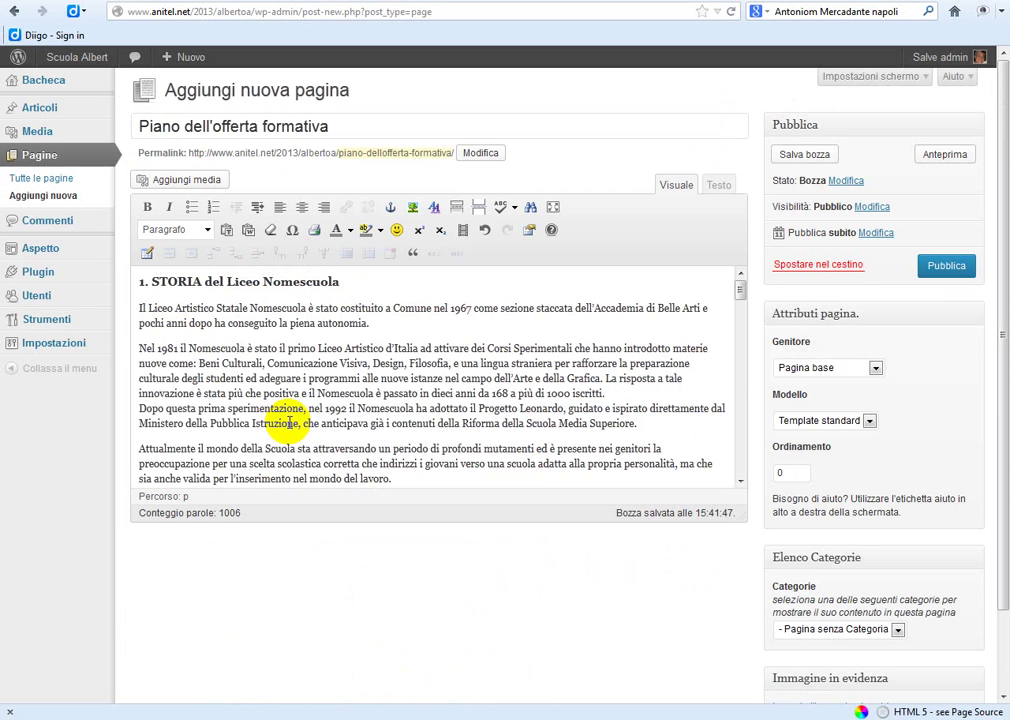
Upload the image "collegio" from the desktop folder anitel-tut to the page's media library.
click(212, 189)
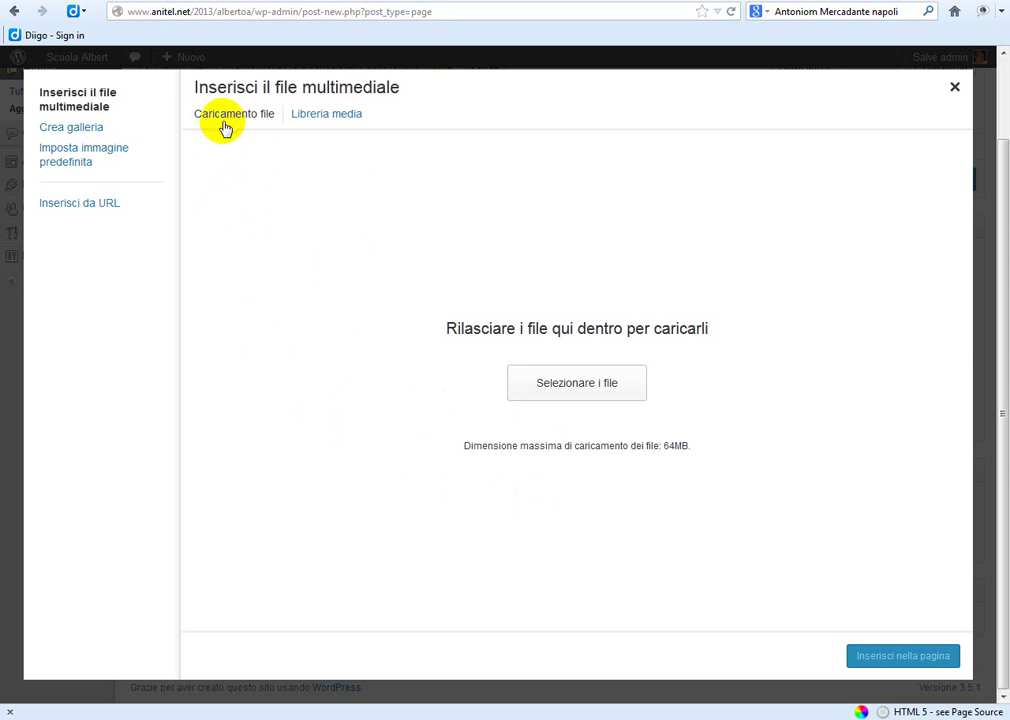
click(551, 386)
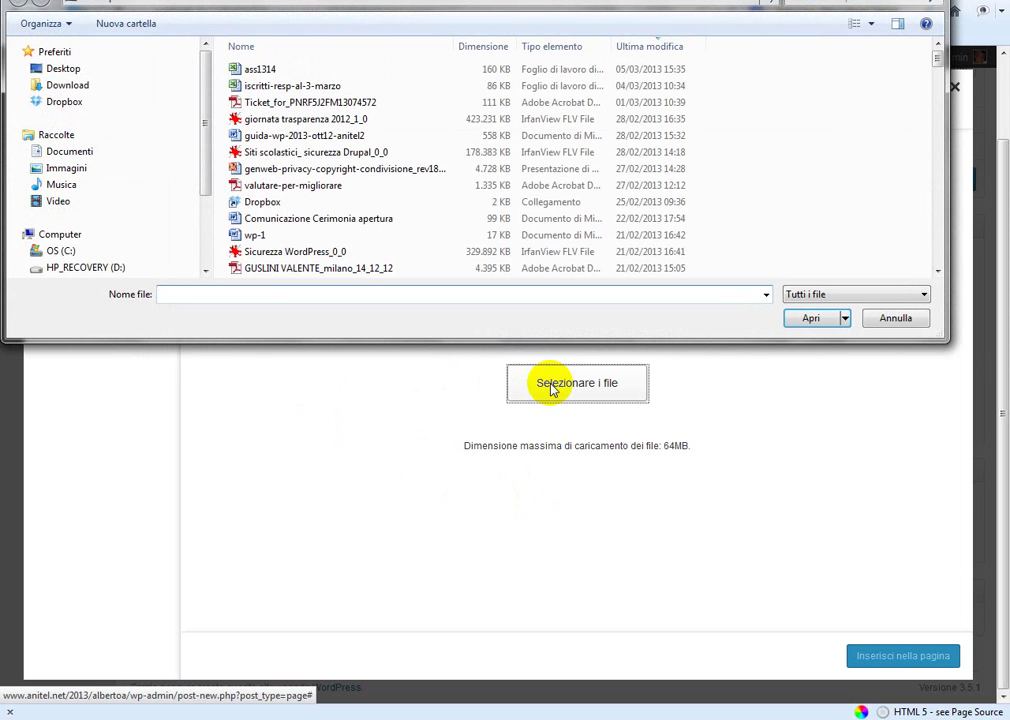
click(87, 72)
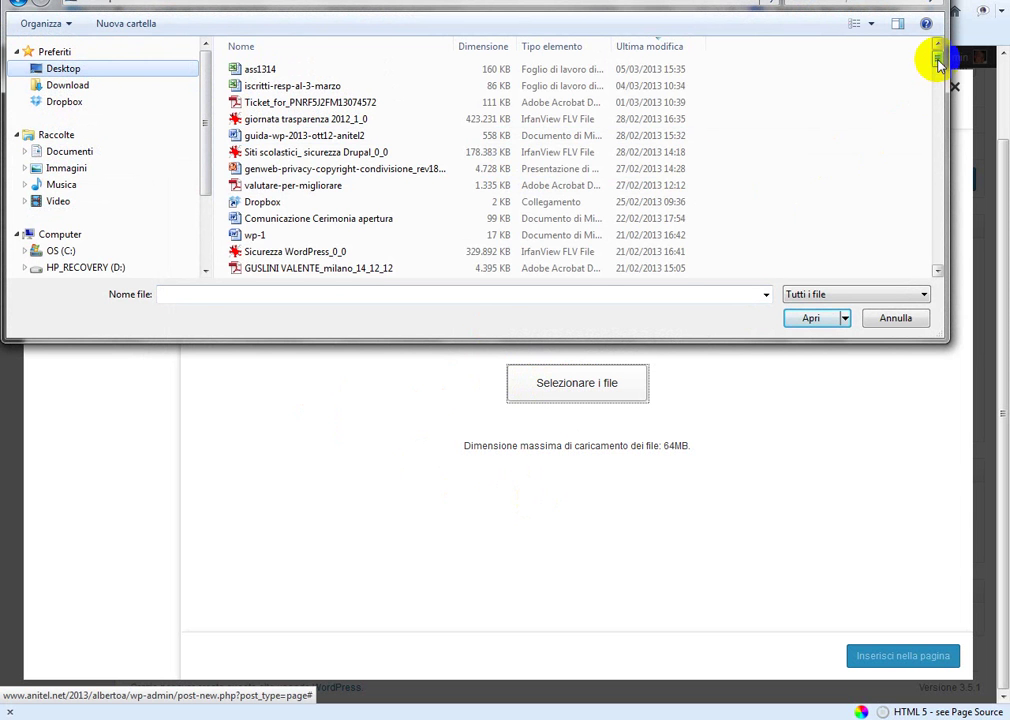
drag(938, 60, 945, 132)
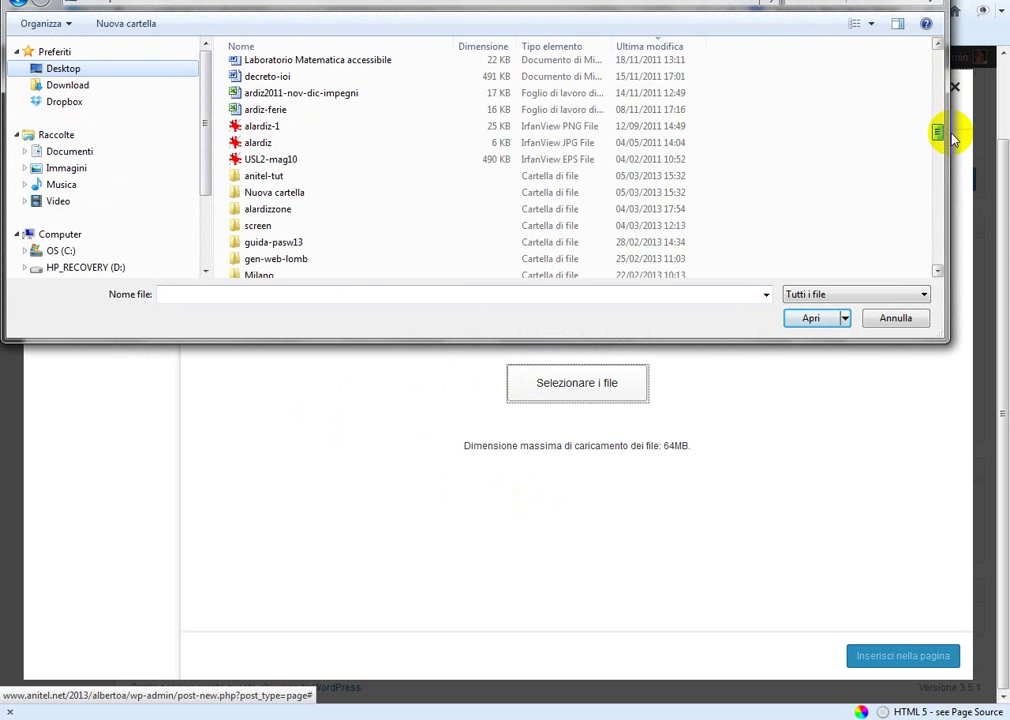
double_click(252, 176)
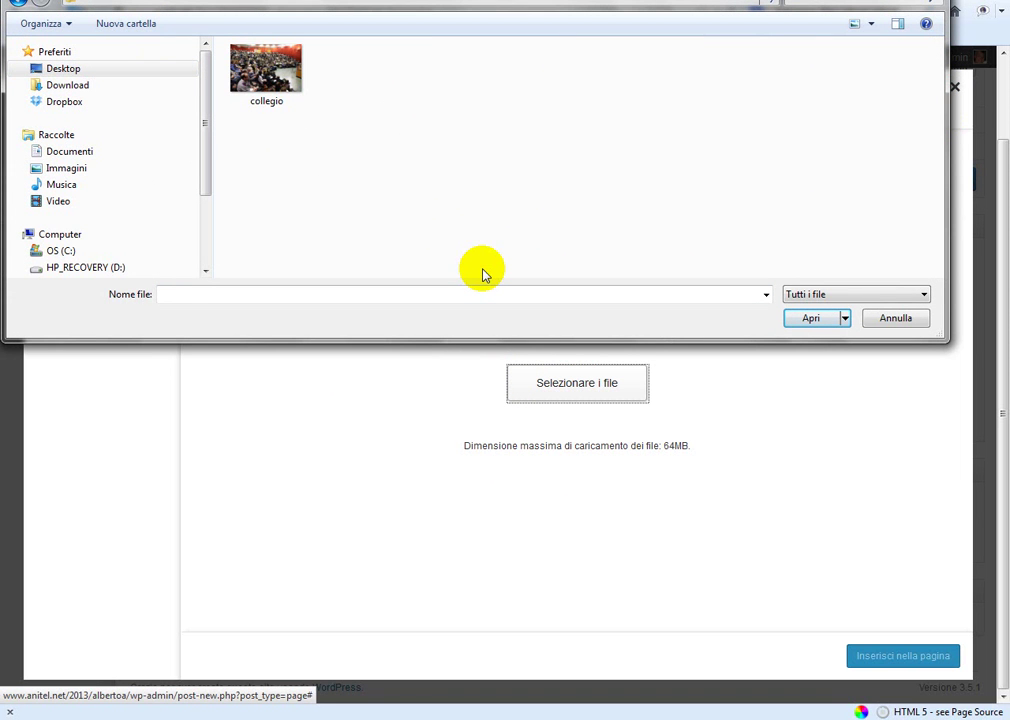
click(265, 97)
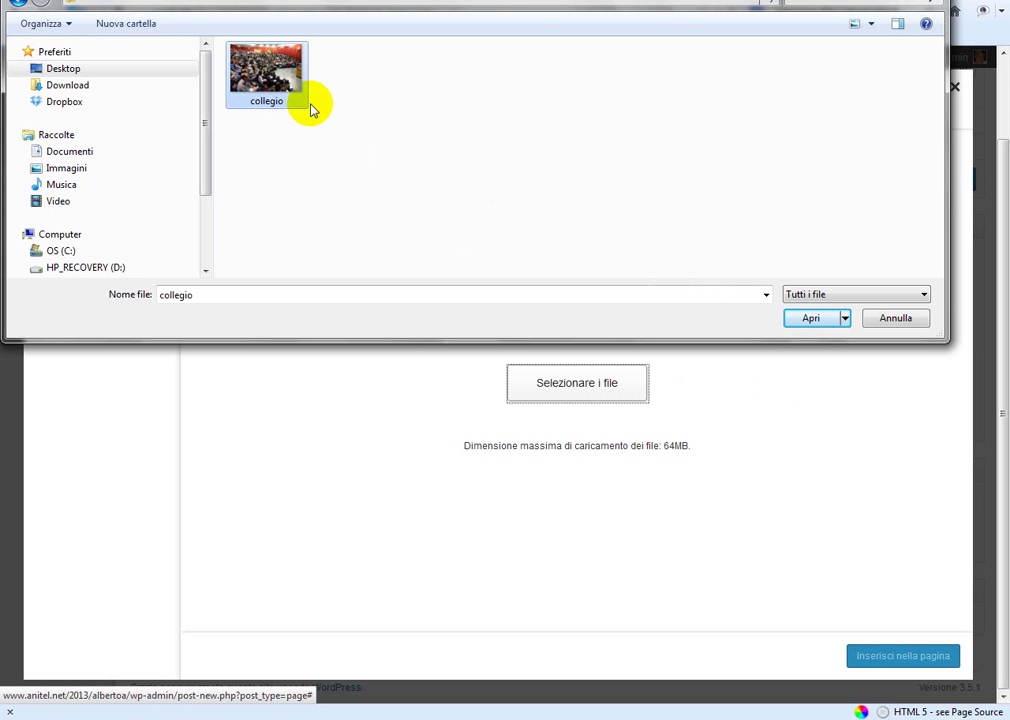
click(811, 319)
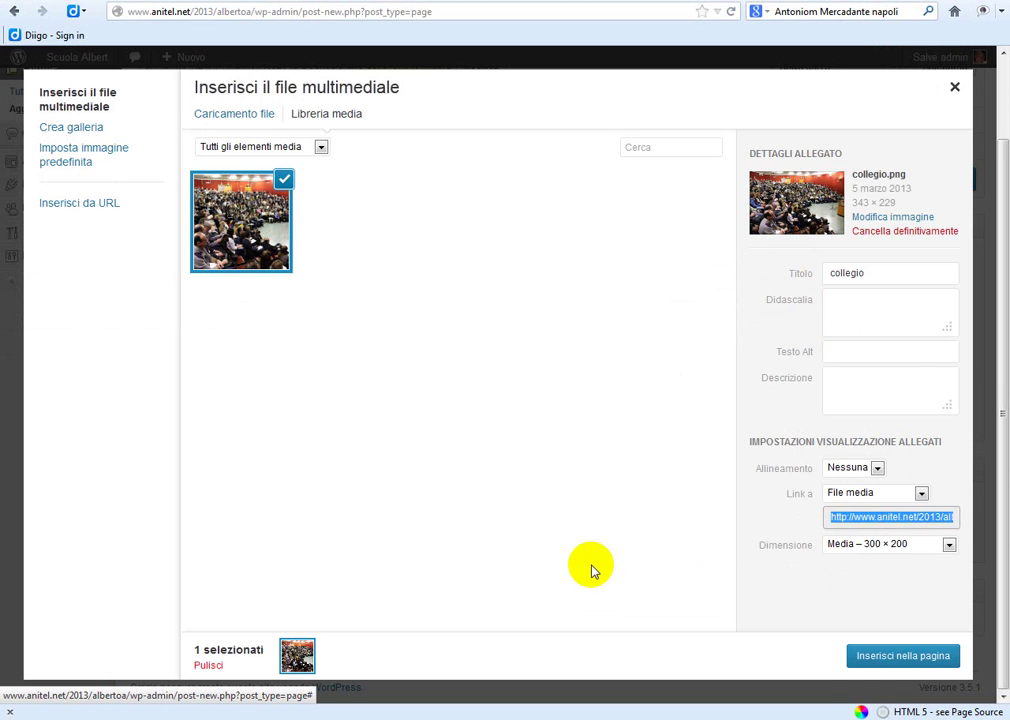
Set both the title and the alternative text of the uploaded image to "collegio dei docenti".
click(877, 273)
text(de)
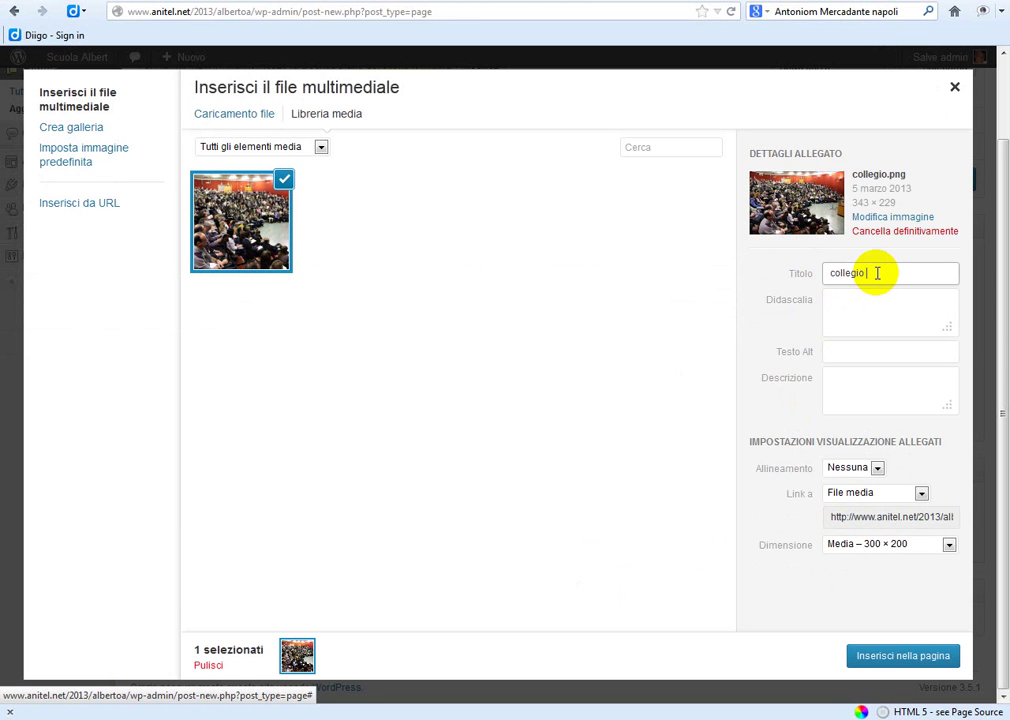
text(i docenti)
drag(925, 272, 757, 271)
key(ctrl+c)
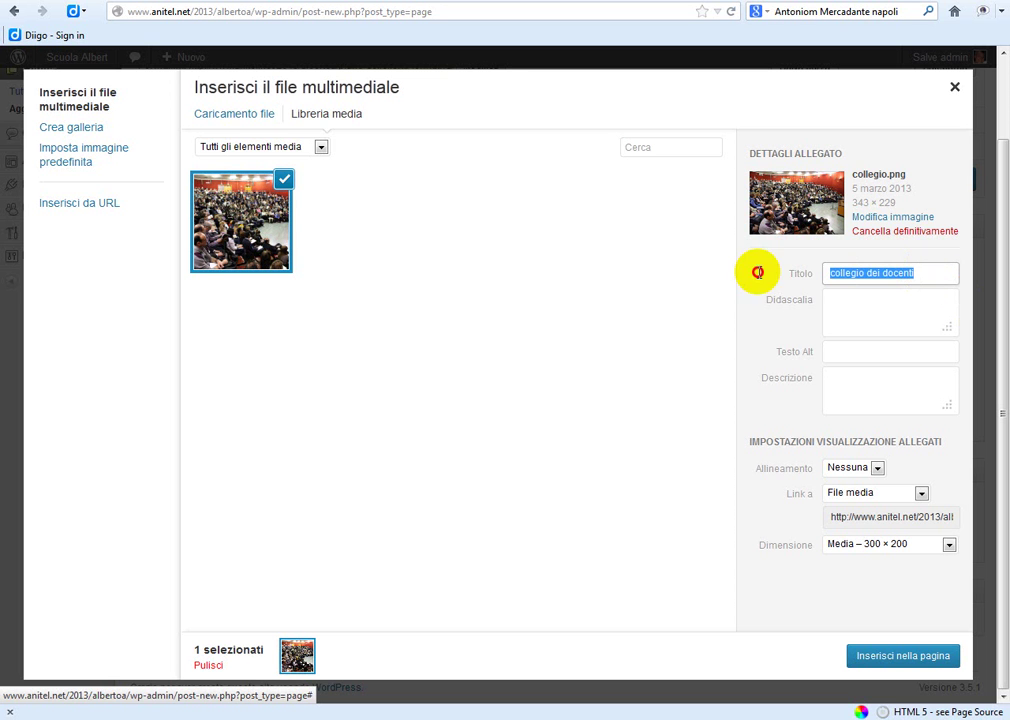
click(863, 350)
key(ctrl+v)
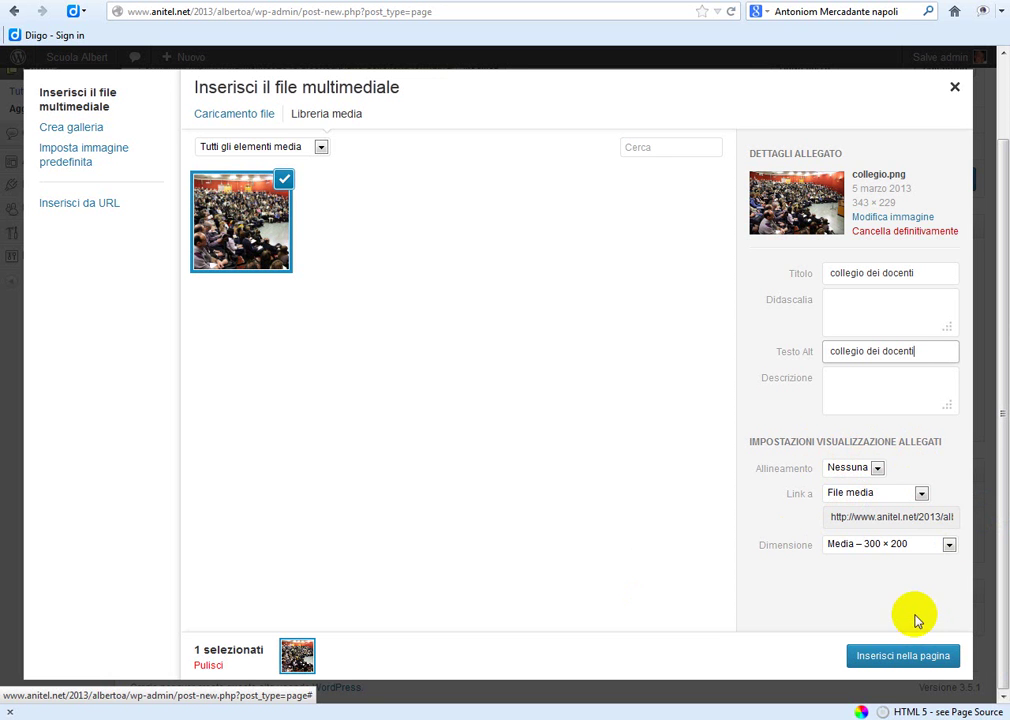
Insert the image into the page with alignment Sinistra, link Nessuna and size Media – 300 × 200.
click(949, 544)
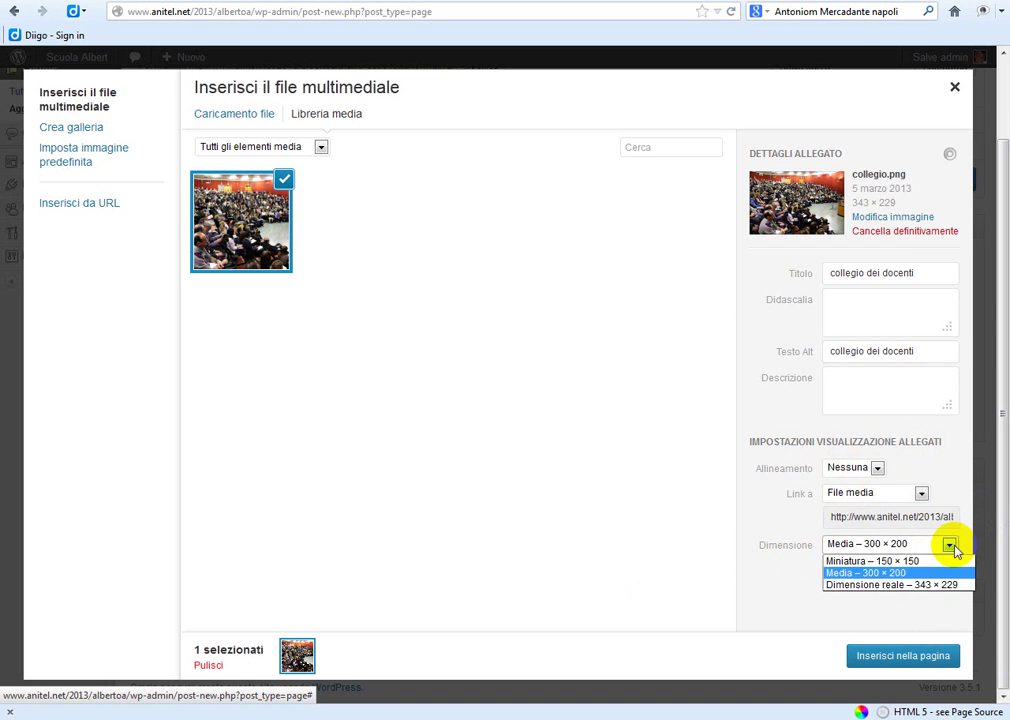
click(855, 574)
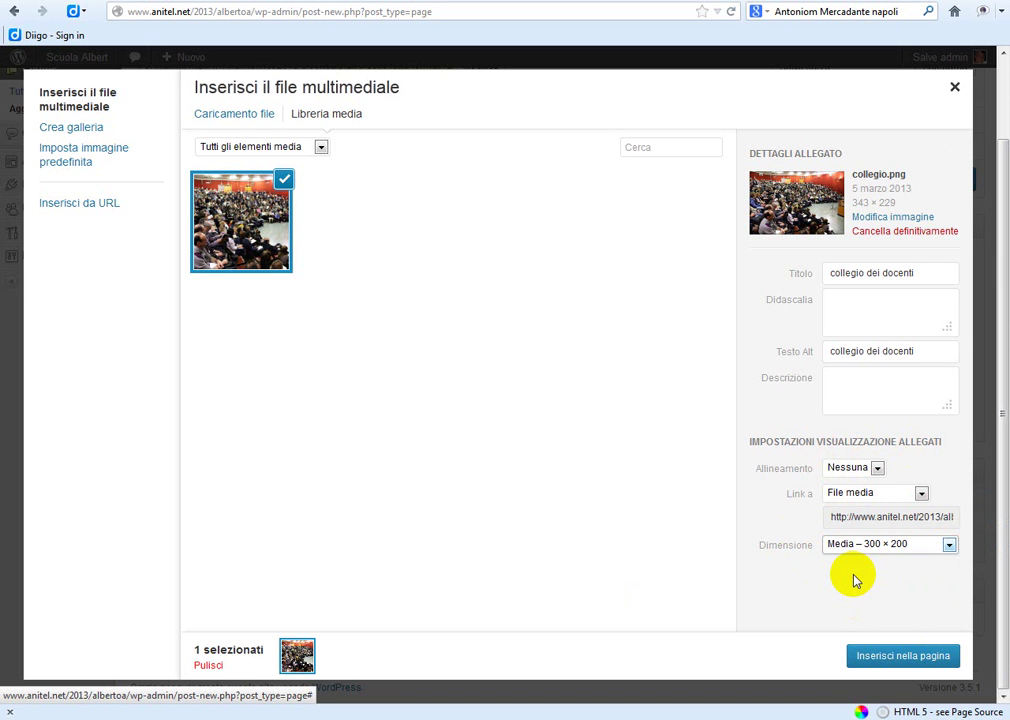
click(877, 468)
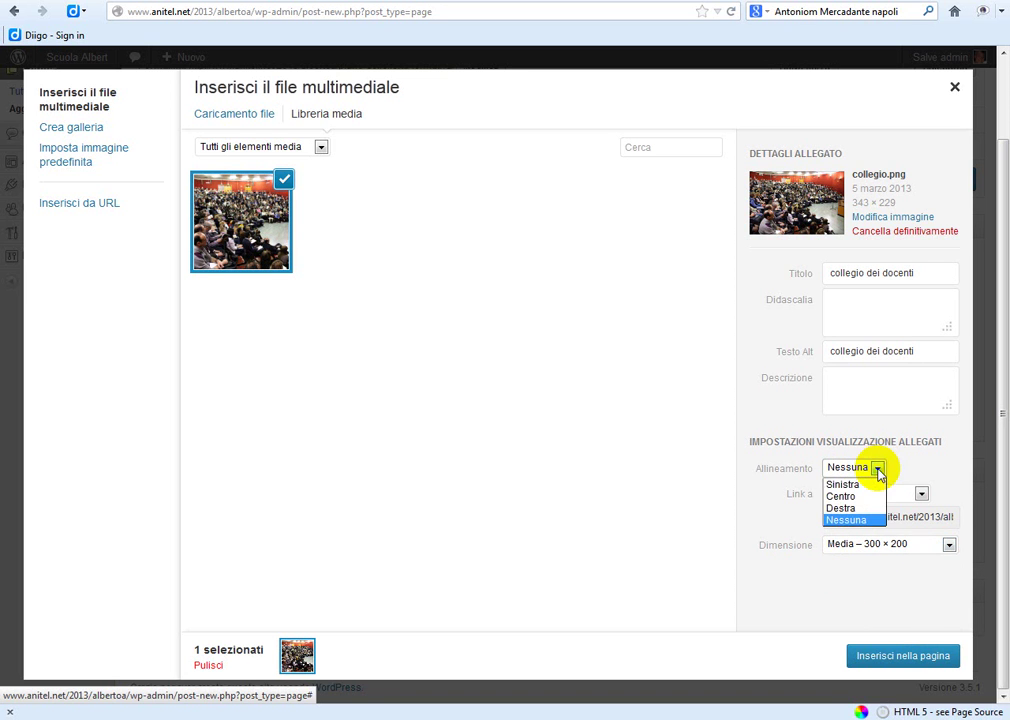
click(841, 485)
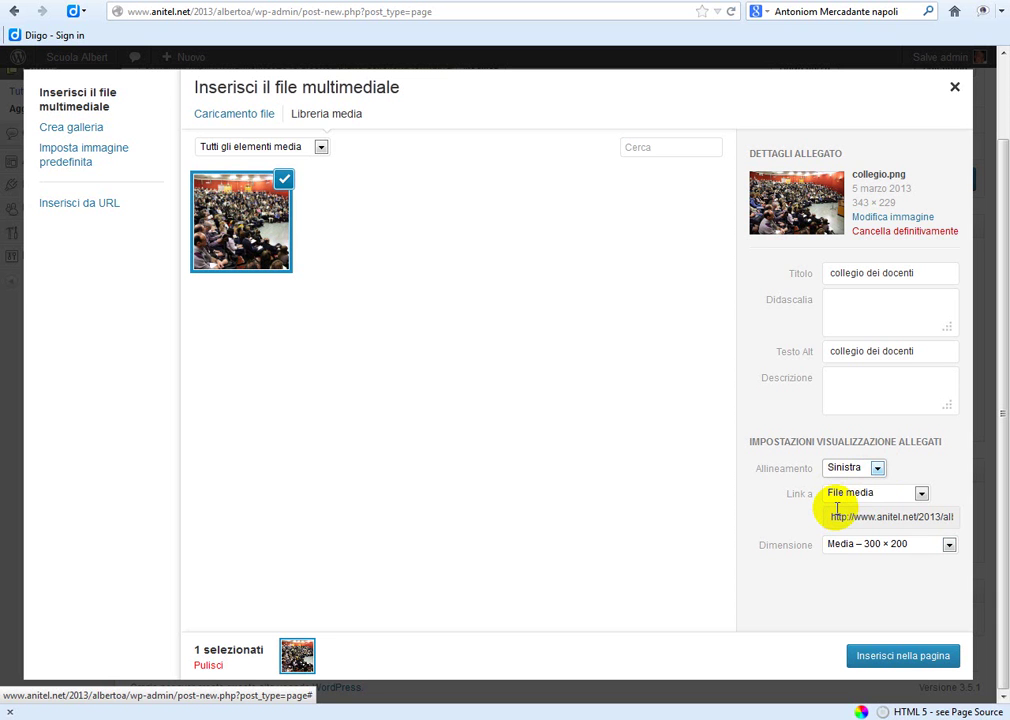
click(920, 494)
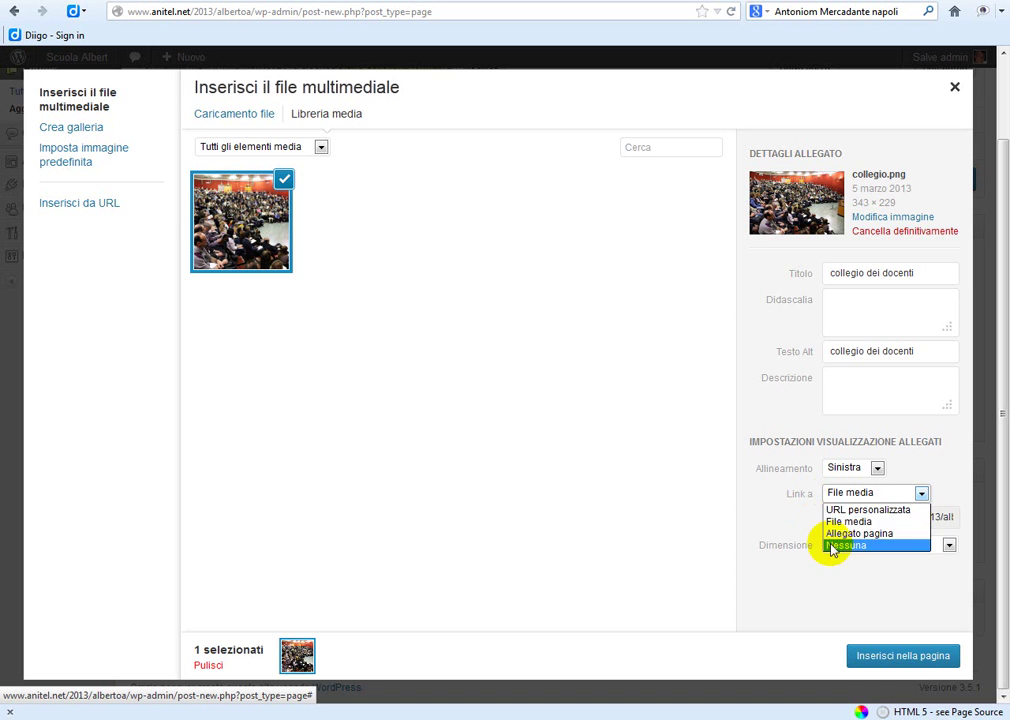
click(836, 545)
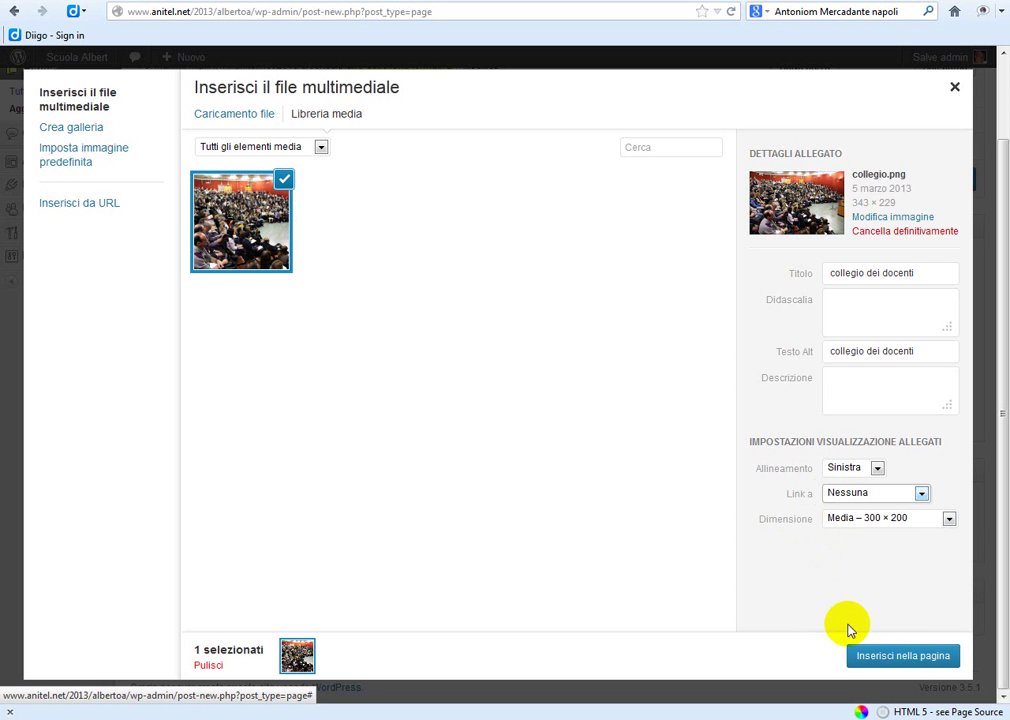
click(911, 659)
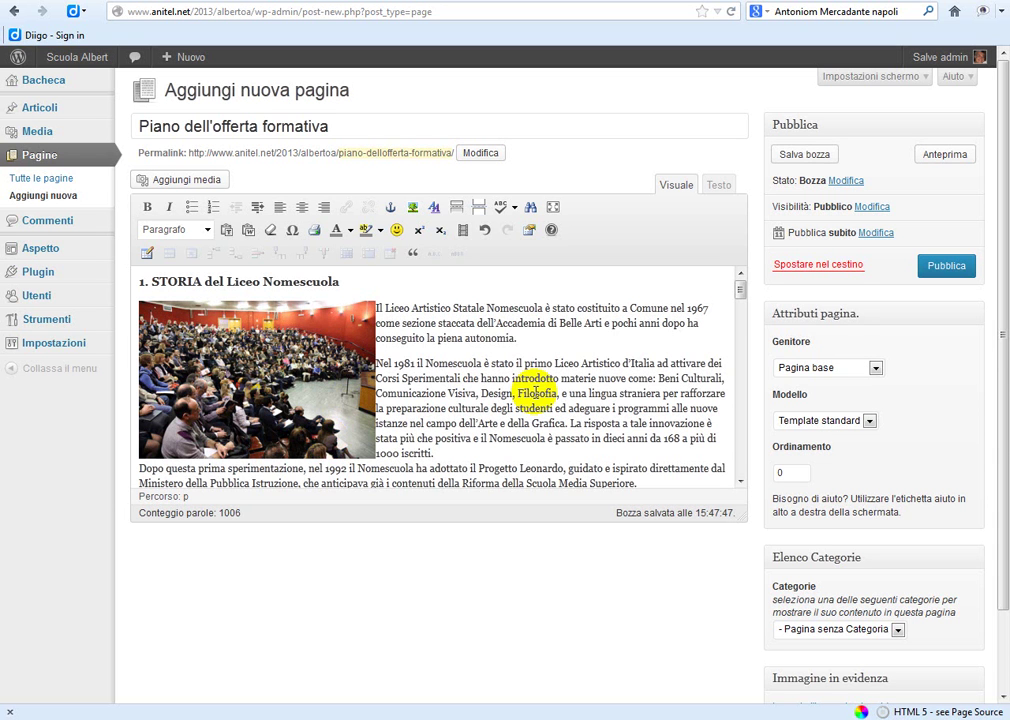
Add an empty paragraph below the heading "Corso tradizionale" at the end of the page text.
scroll(535, 392, down, 10)
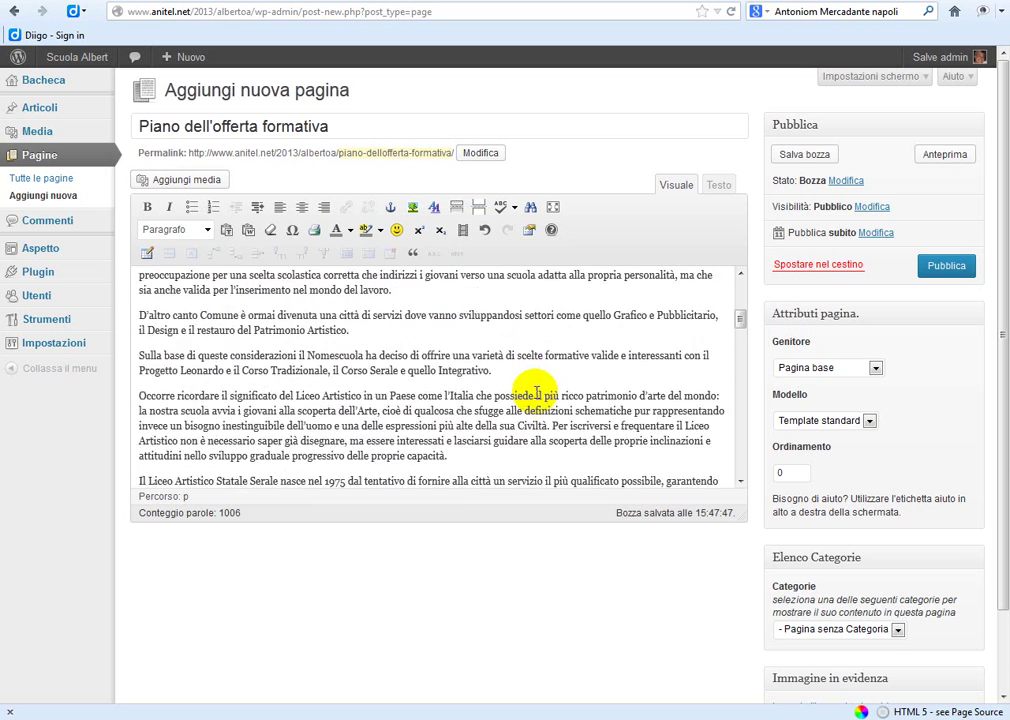
scroll(535, 397, down, 10)
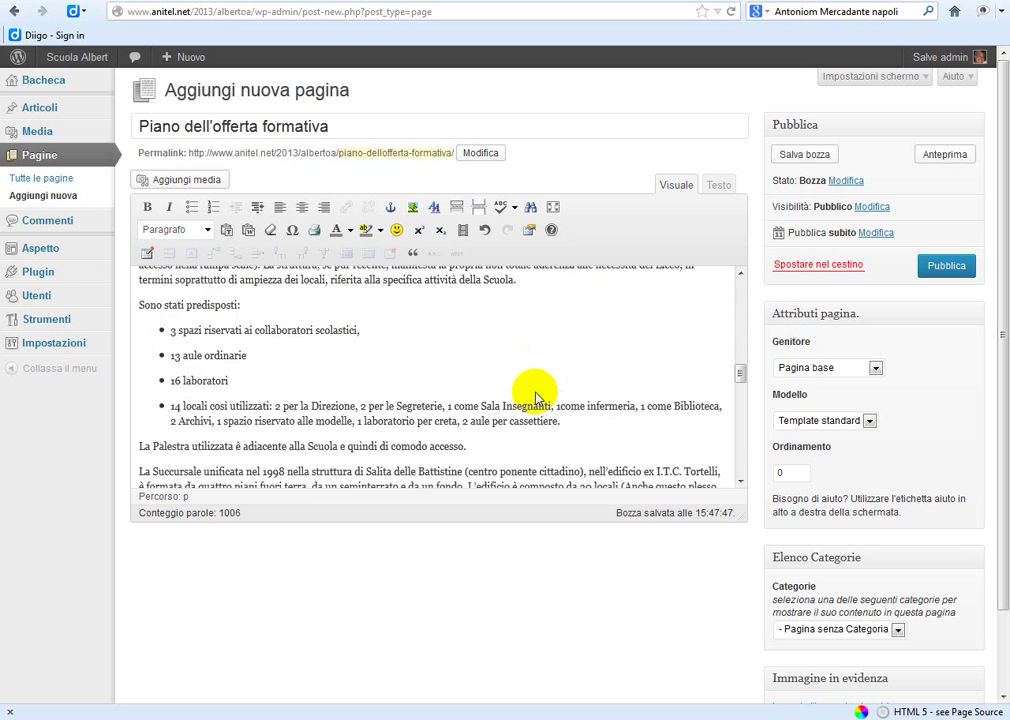
scroll(535, 397, down, 10)
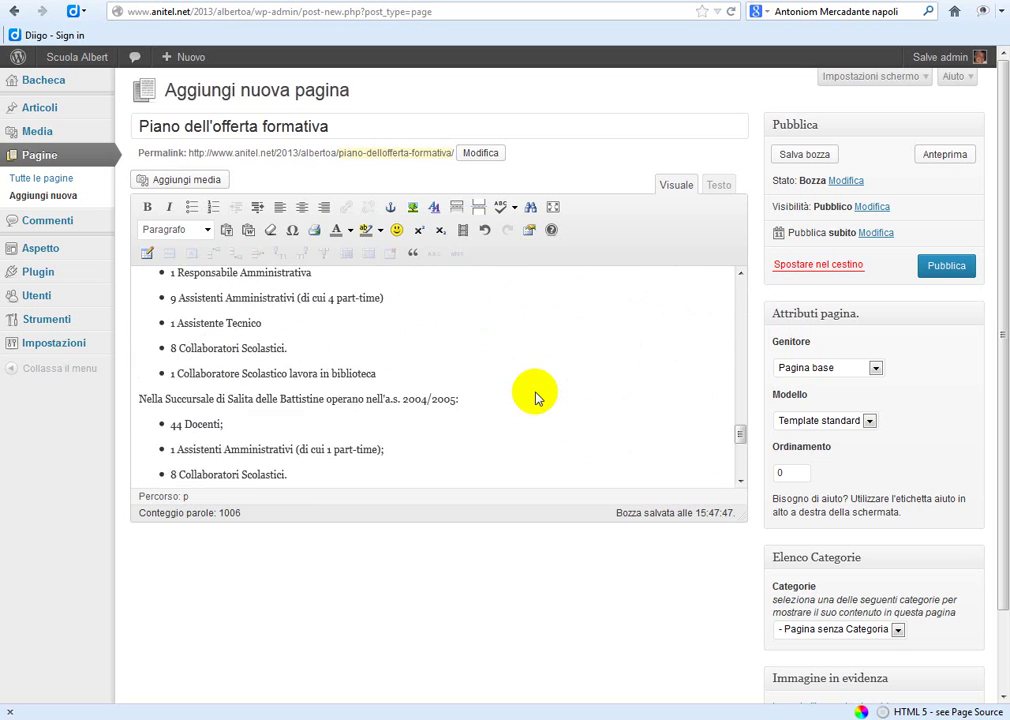
scroll(535, 397, down, 3)
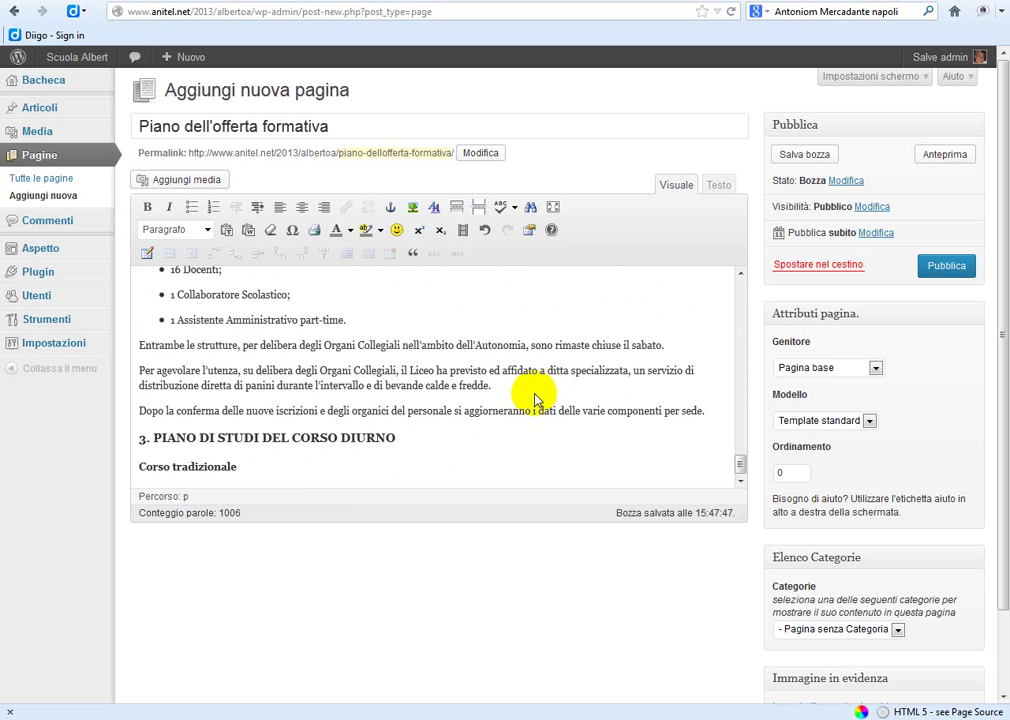
click(283, 468)
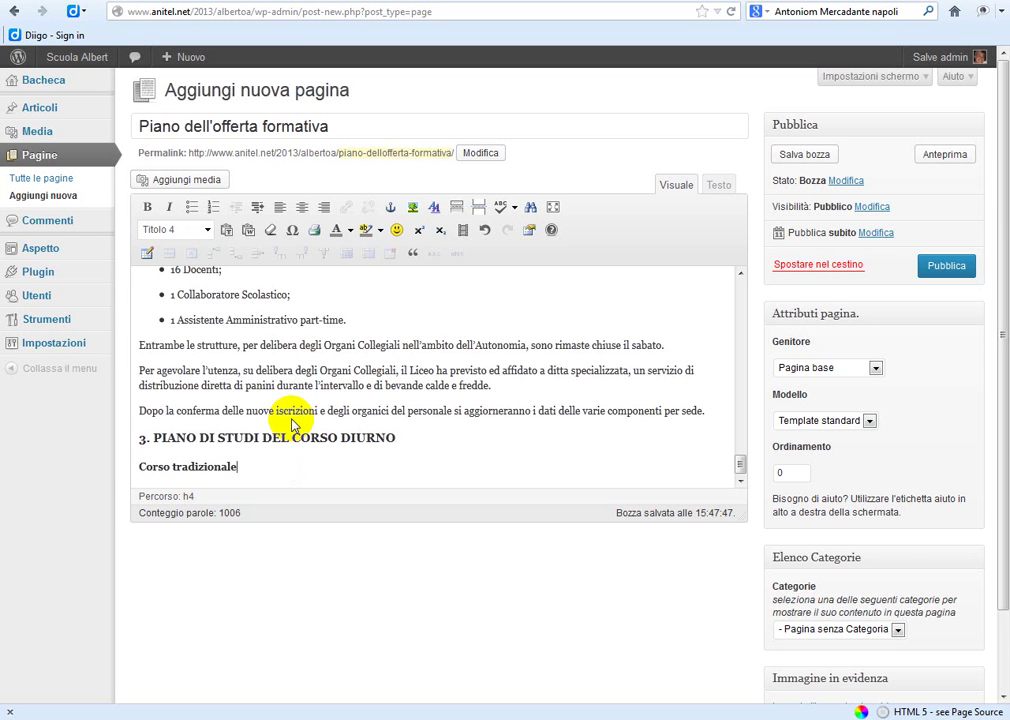
key(Return)
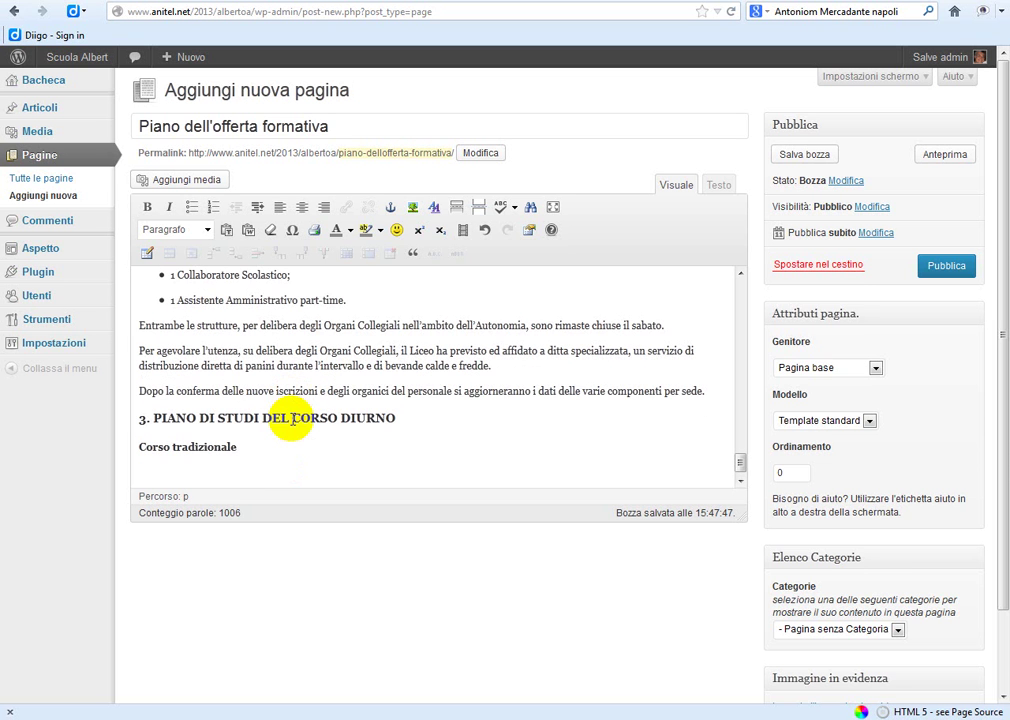
Switch to the LibreOffice Writer document poffino-benfatto-libreoffice2 and place the cursor in the subjects table under "Corso tradizionale".
mouse_move(311, 712)
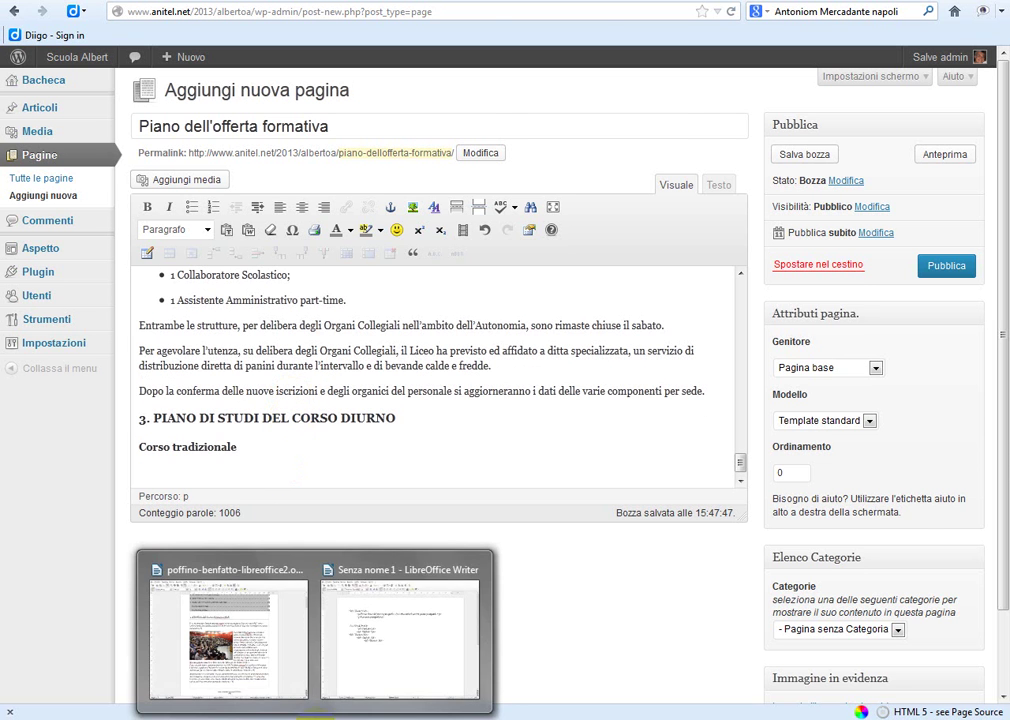
click(266, 654)
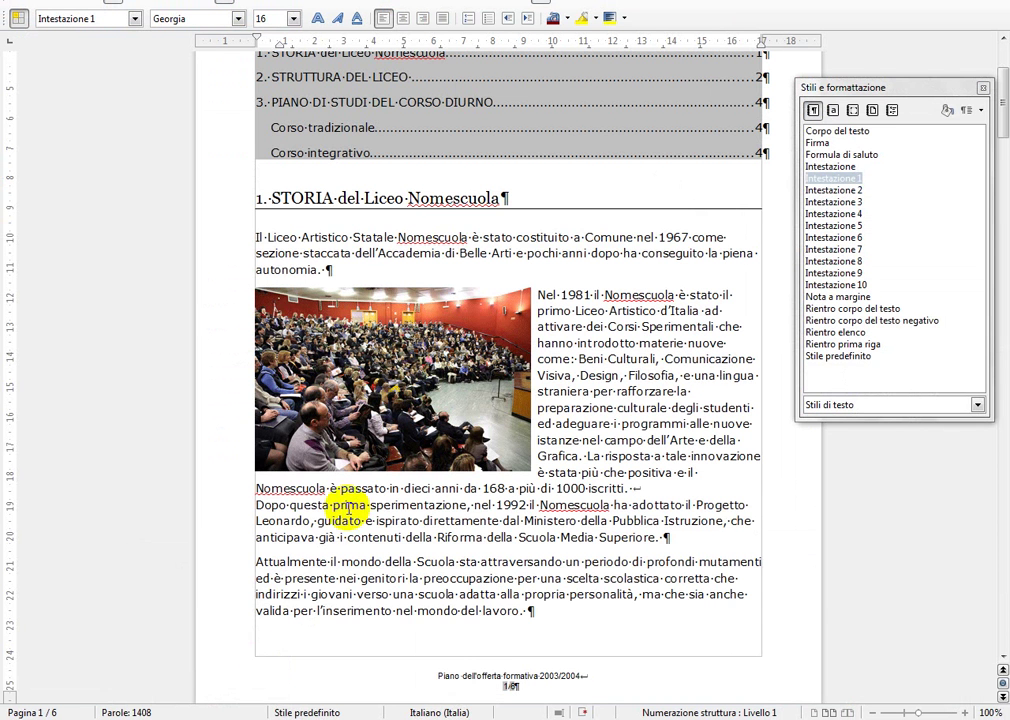
scroll(355, 493, down, 4)
scroll(355, 493, down, 20)
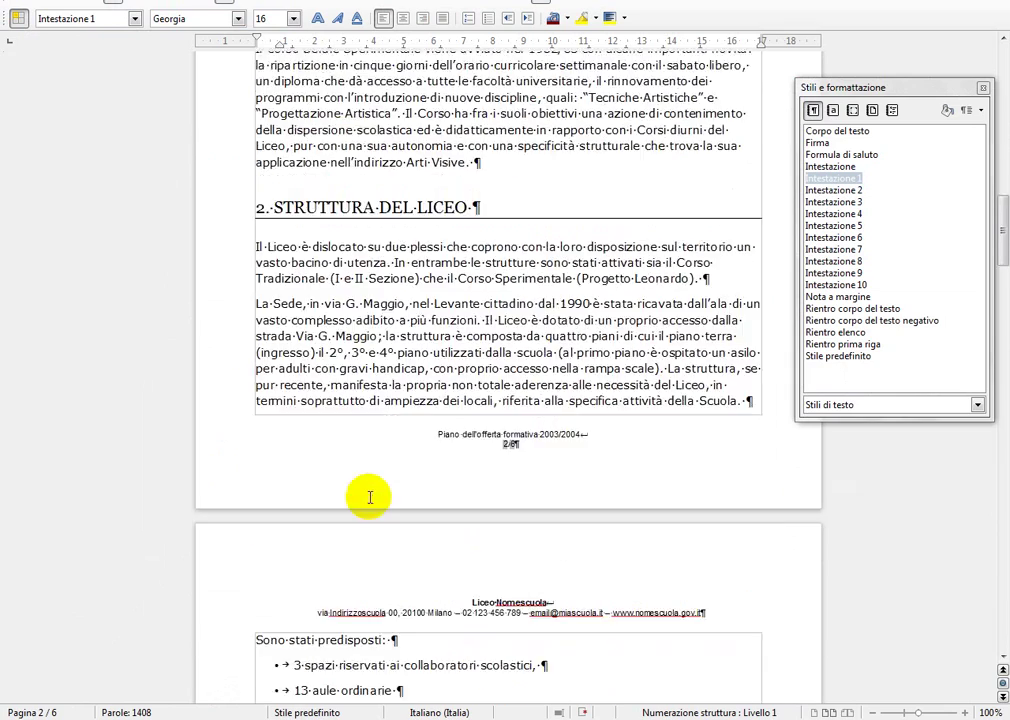
scroll(370, 495, down, 20)
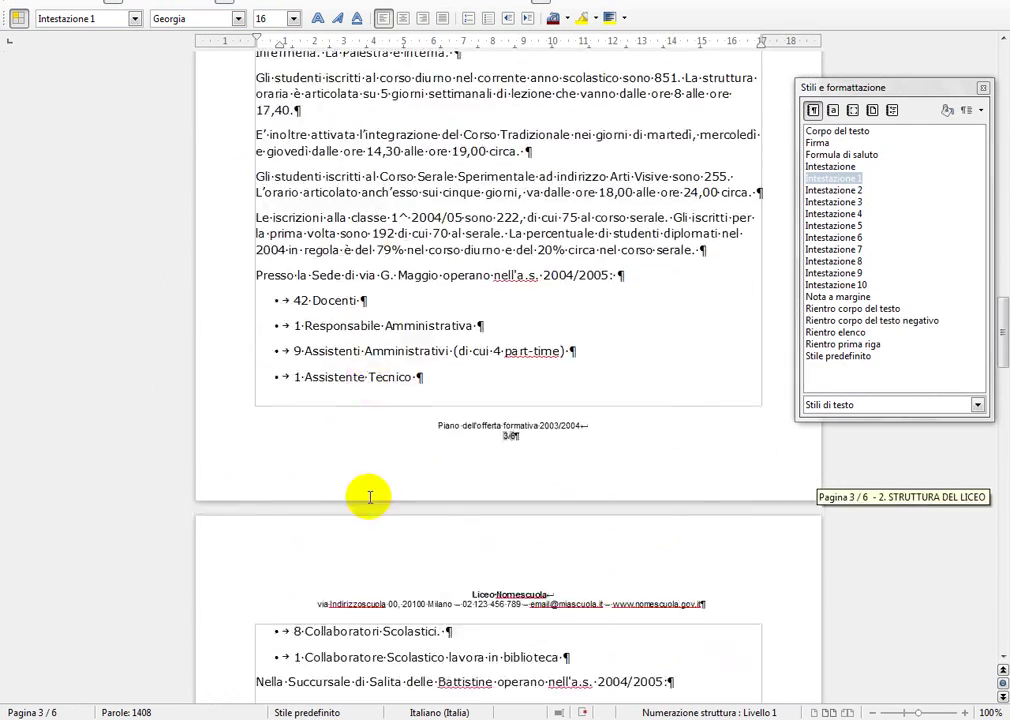
scroll(370, 495, down, 6)
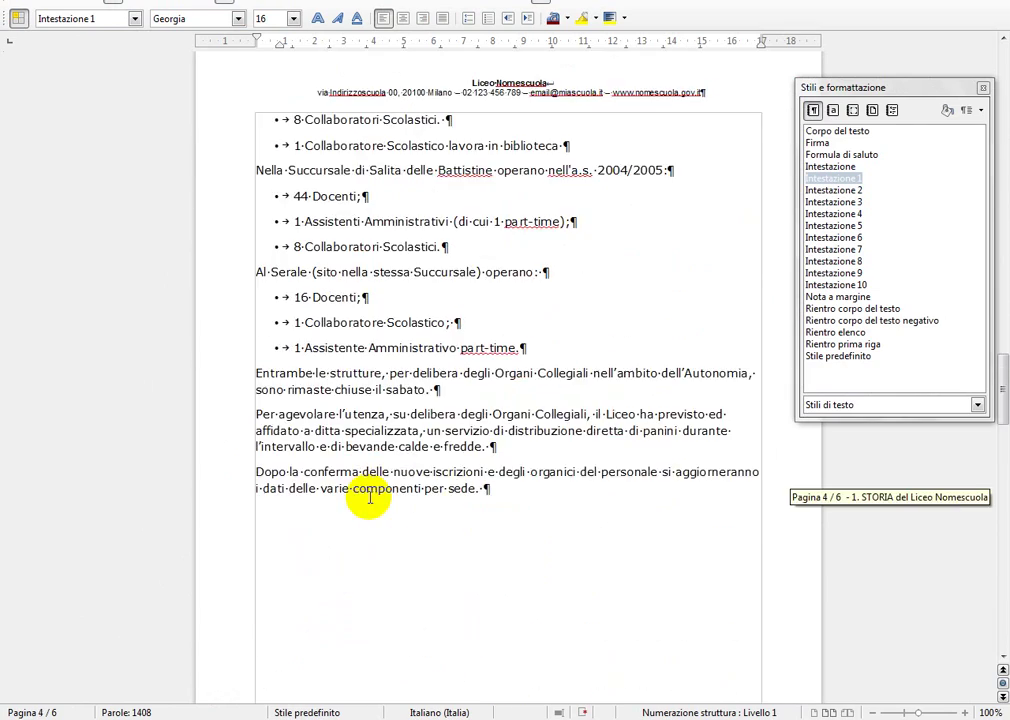
scroll(370, 495, down, 14)
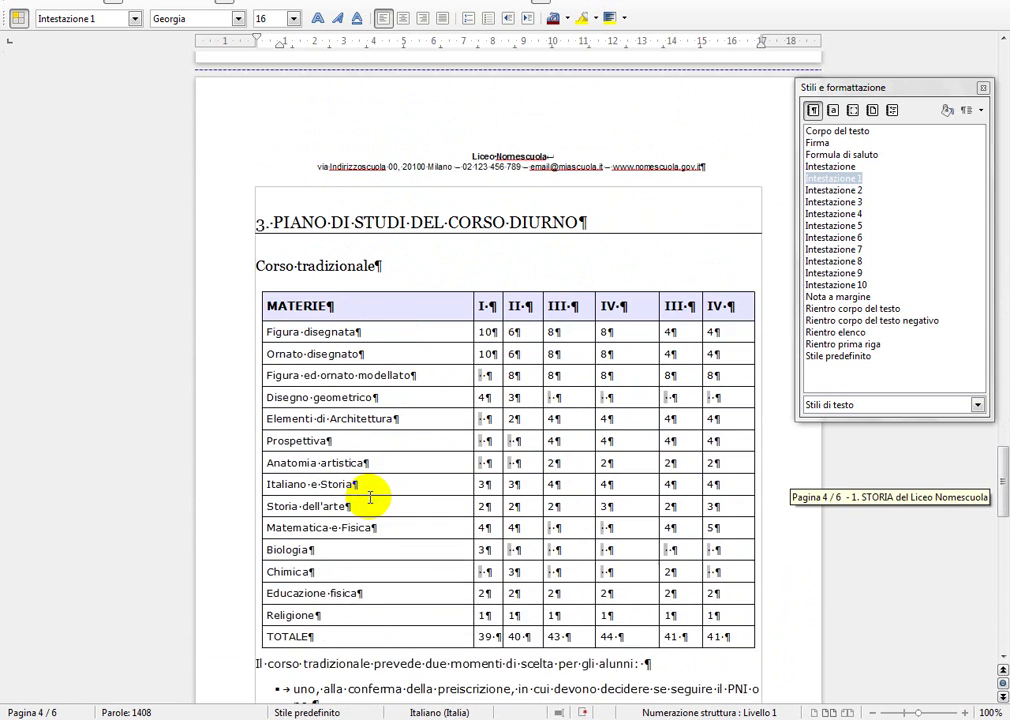
scroll(370, 495, down, 2)
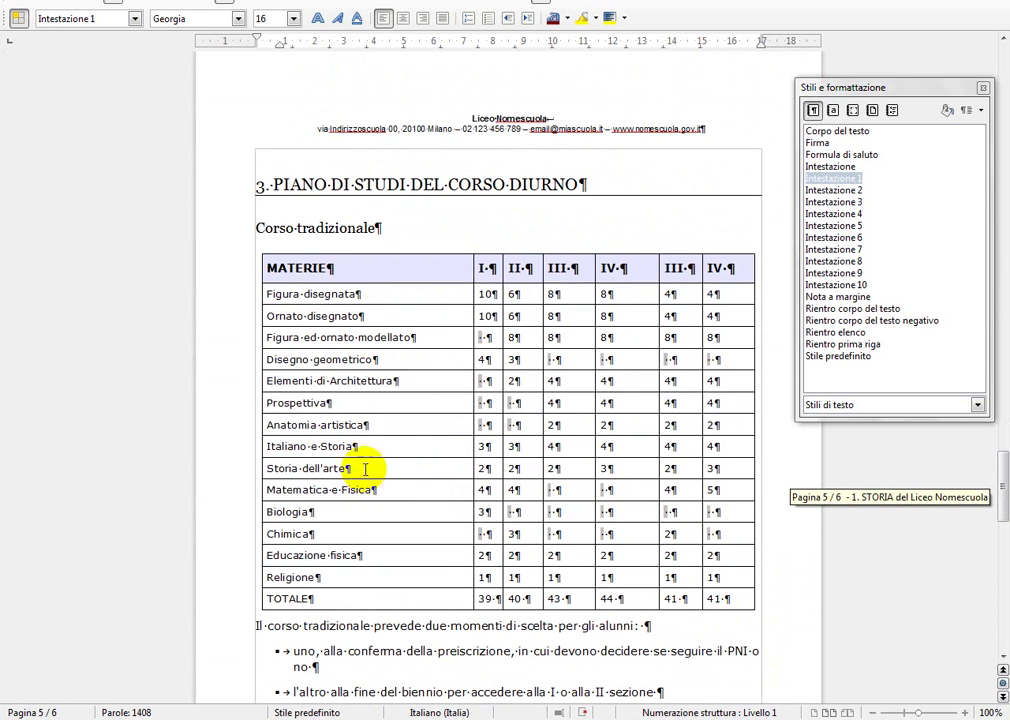
click(353, 425)
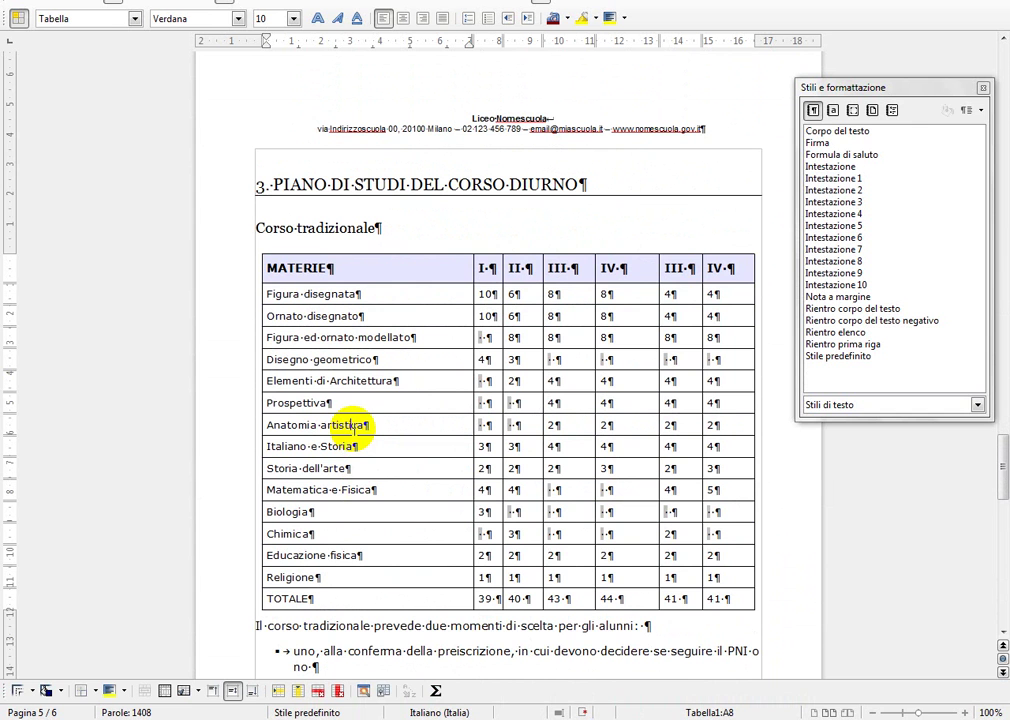
Select the whole subjects table from the MATERIE header cell to the last TOTALE cell and copy it.
click(301, 265)
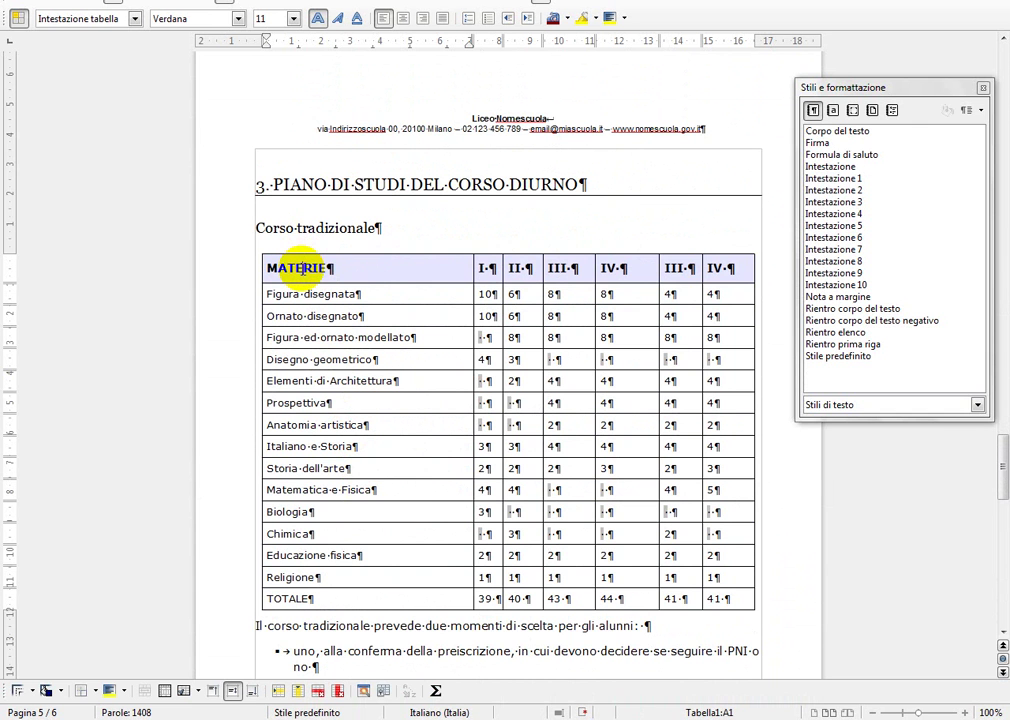
right_click(302, 268)
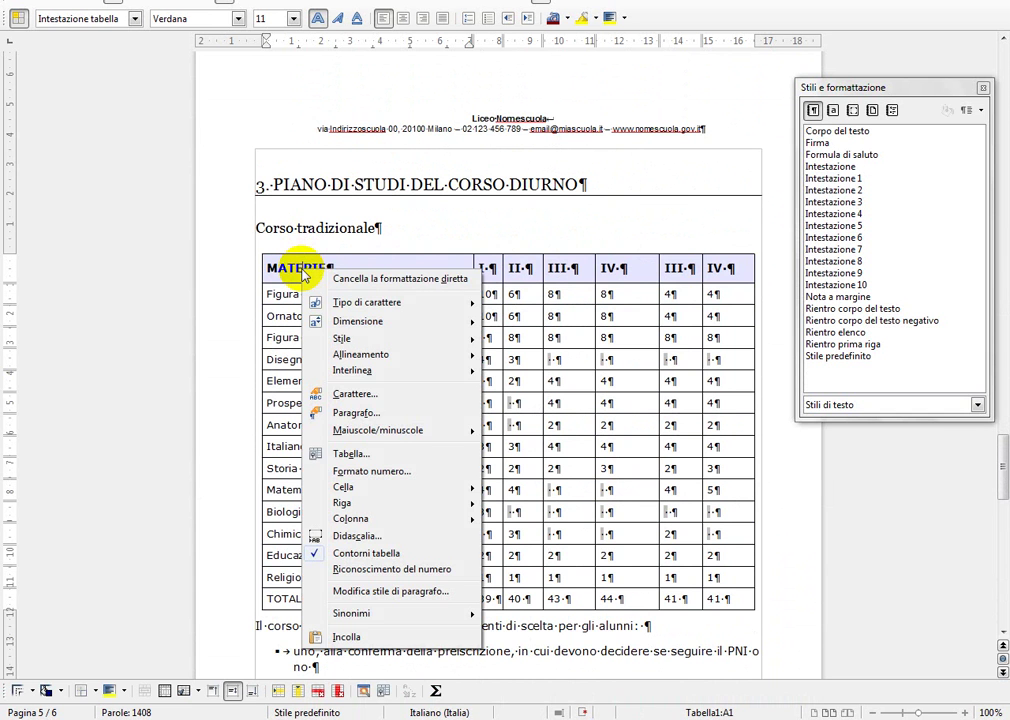
click(250, 266)
drag(262, 271, 733, 608)
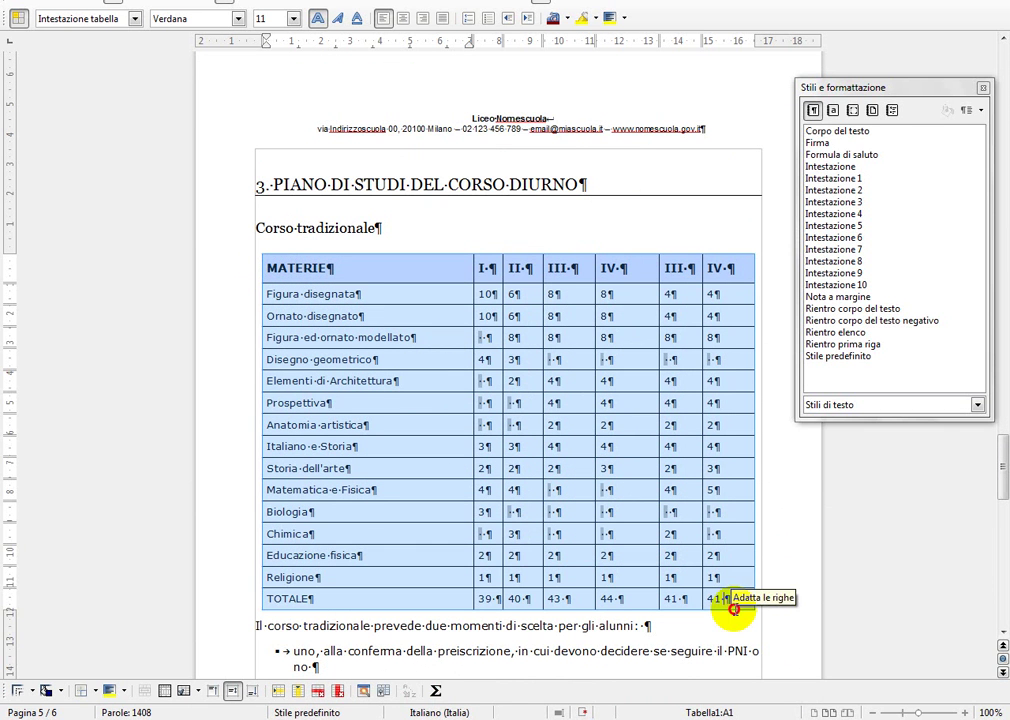
right_click(393, 423)
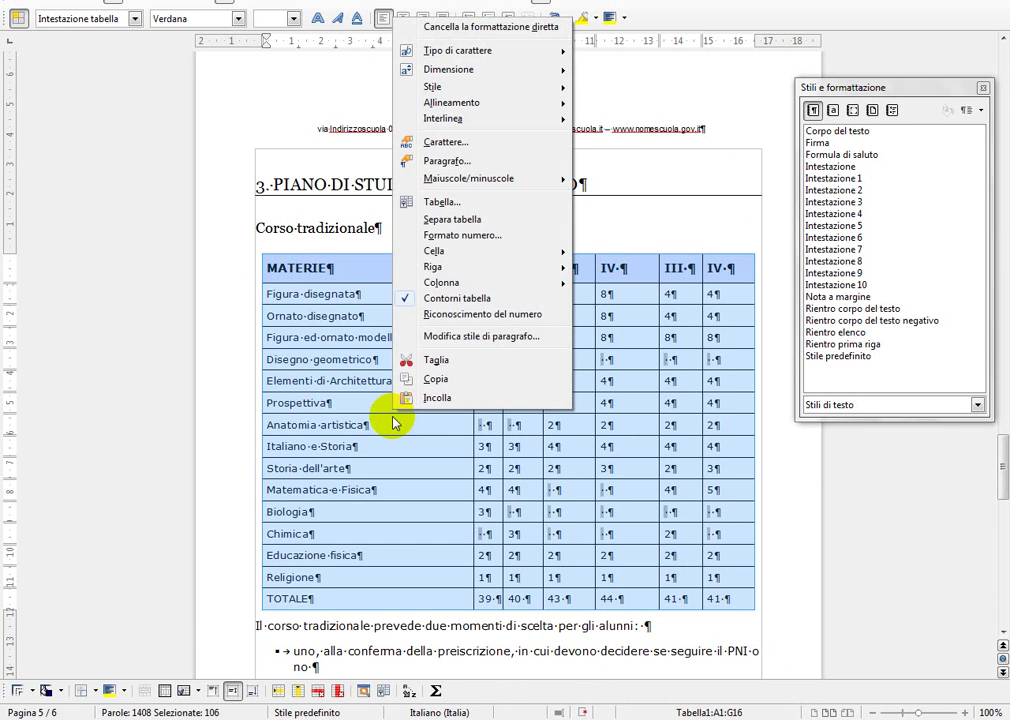
click(436, 379)
Switch back to the WordPress page in the browser and paste the table below the heading "Corso tradizionale".
click(435, 717)
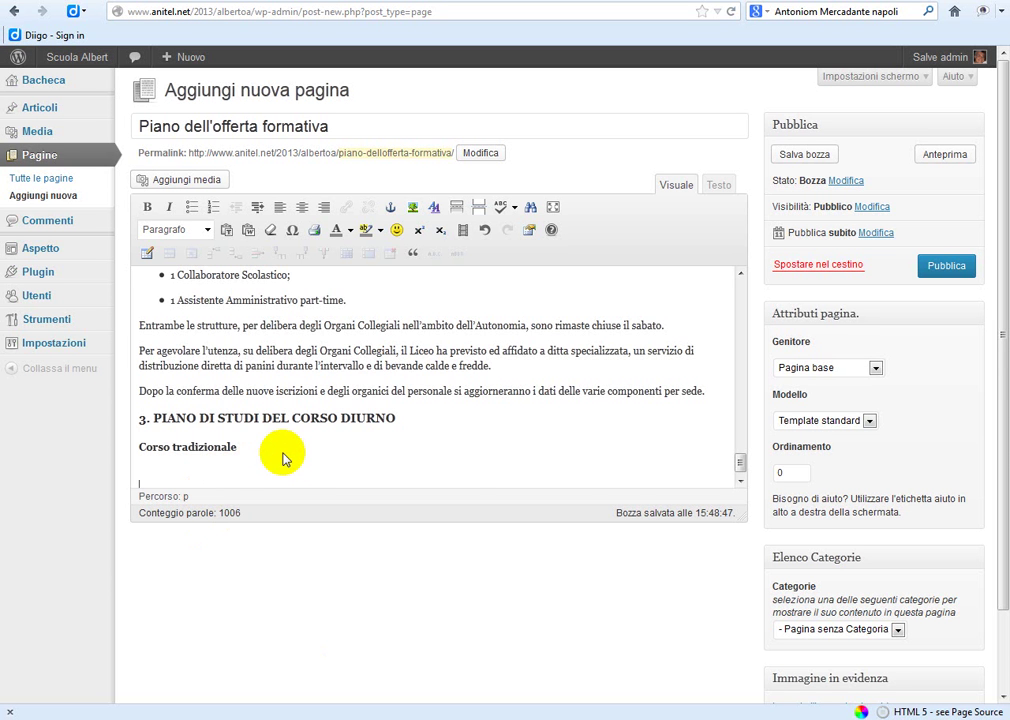
key(ctrl+v)
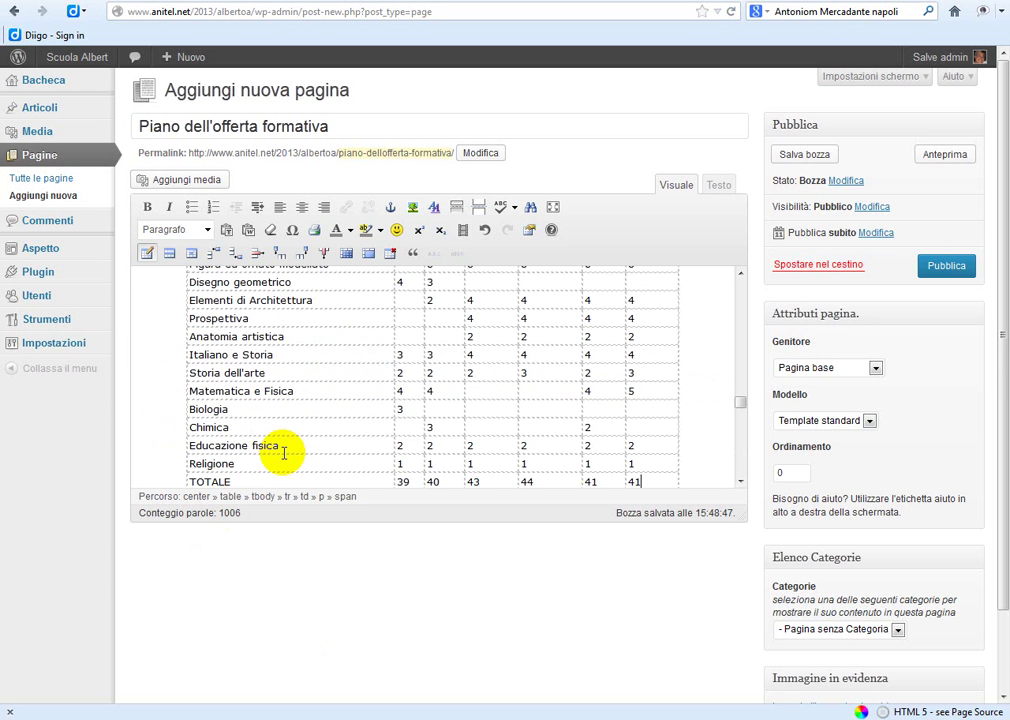
scroll(379, 402, up, 4)
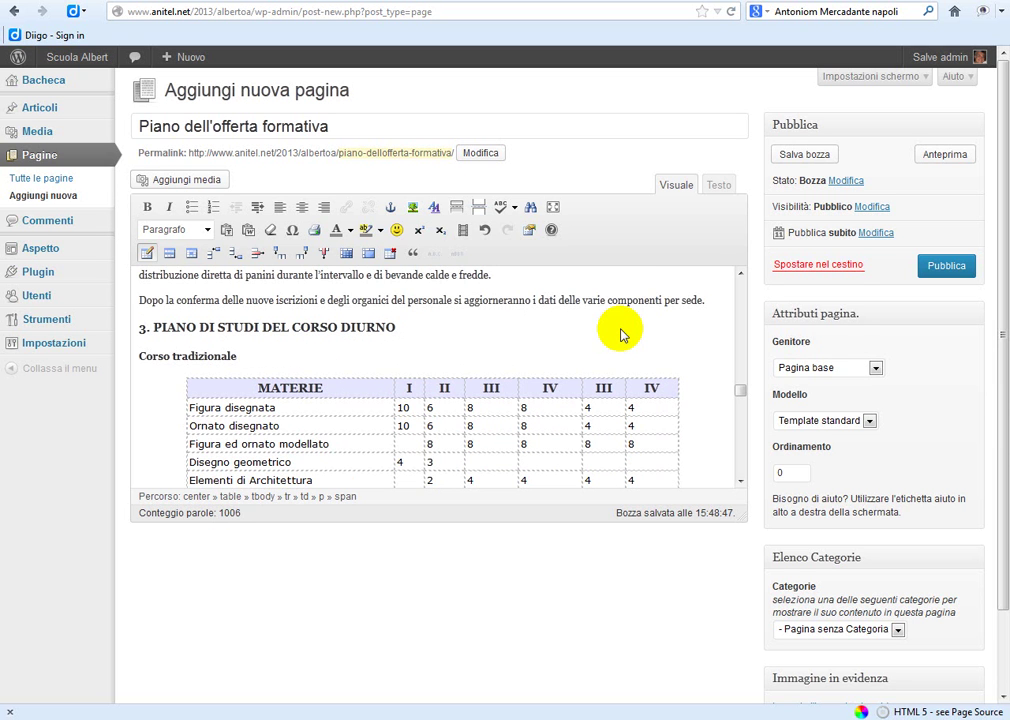
Show the page's HTML source and delete the closing </center> tag after the table at the end of the code.
click(720, 189)
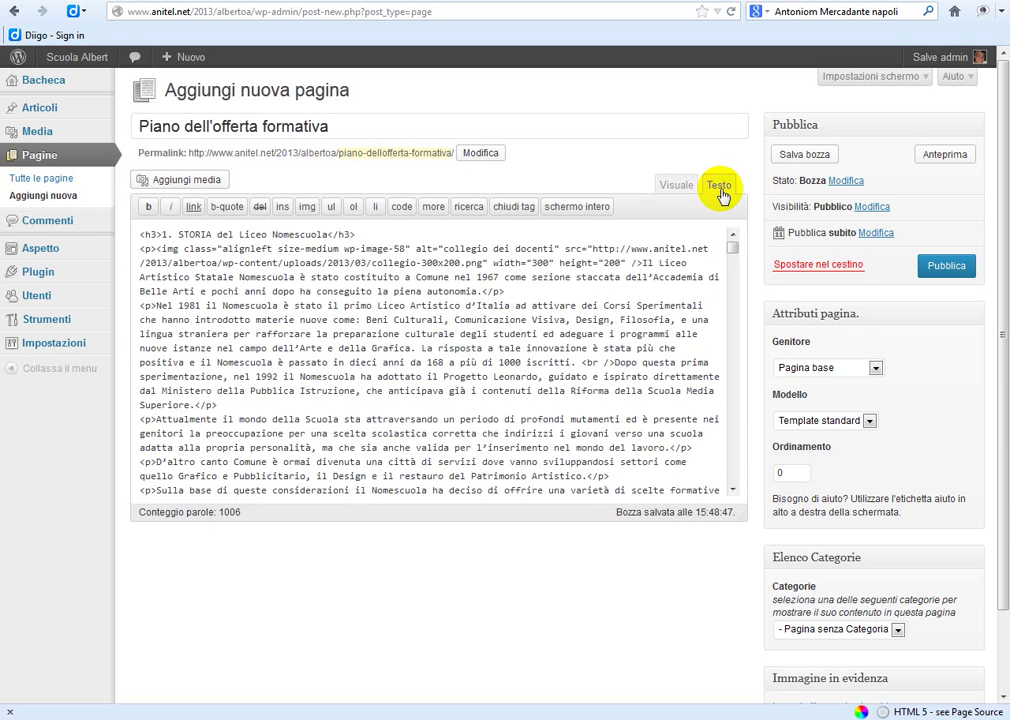
scroll(284, 421, down, 15)
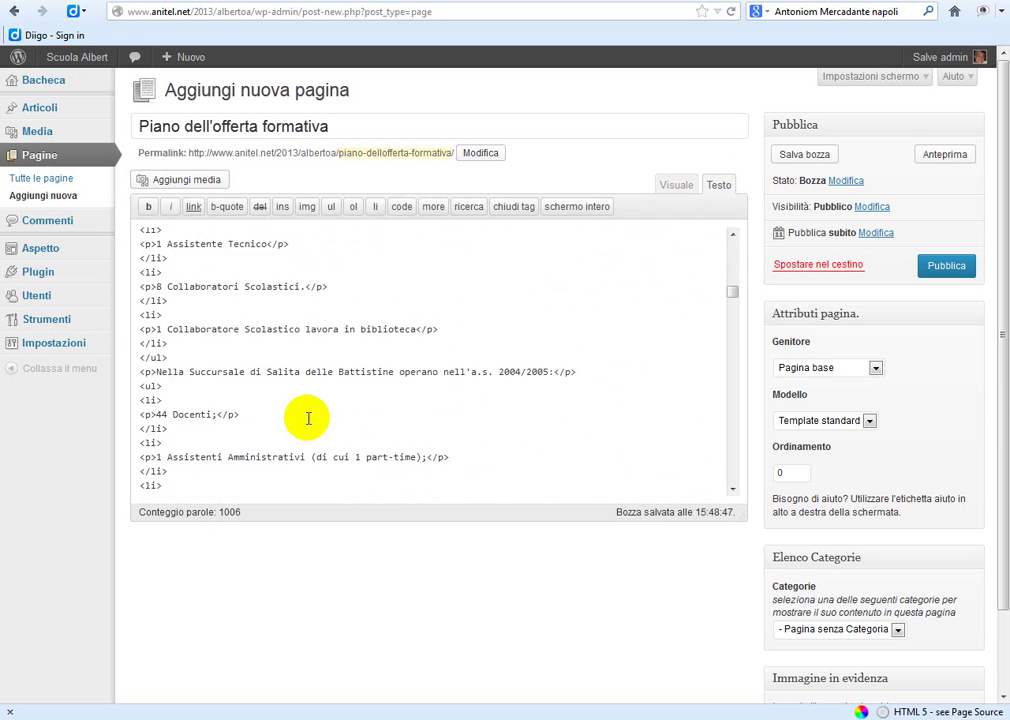
scroll(308, 418, down, 4)
drag(730, 295, 735, 485)
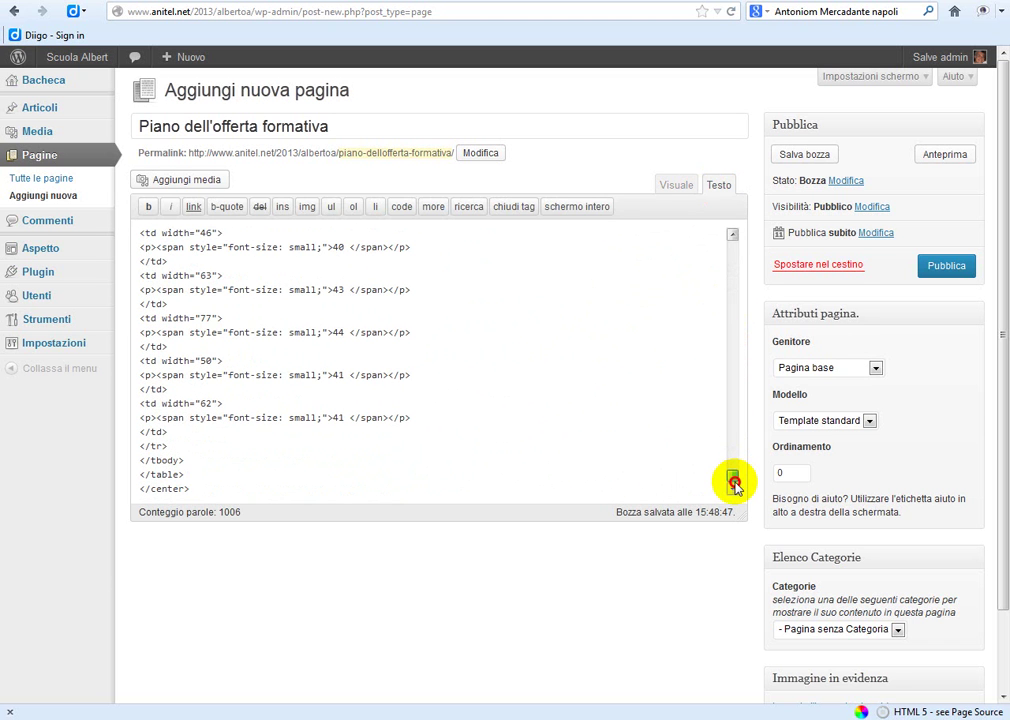
drag(203, 490, 128, 493)
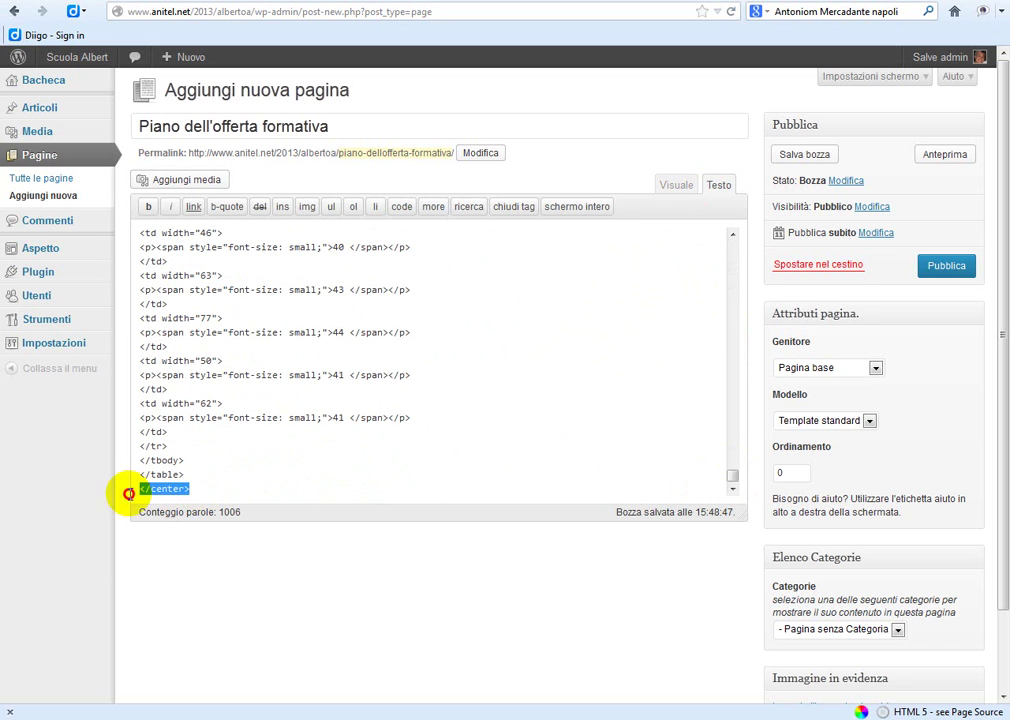
key(BackSpace)
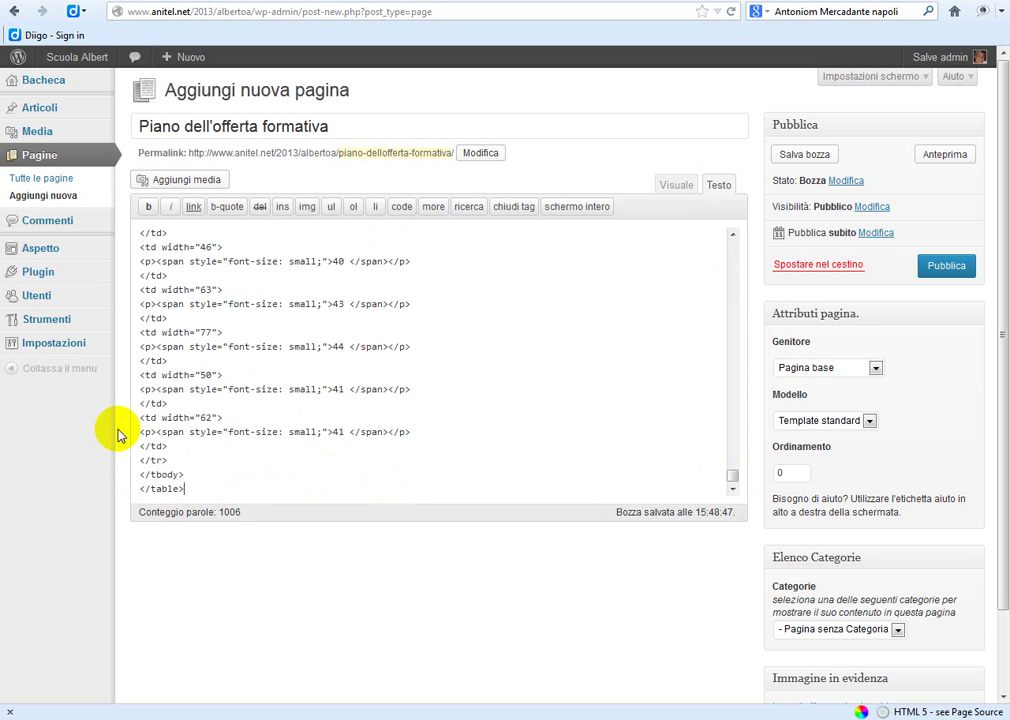
Delete the opening <center> tag between the "Corso tradizionale" heading and the table in the HTML source.
scroll(270, 465, up, 7)
scroll(271, 465, up, 8)
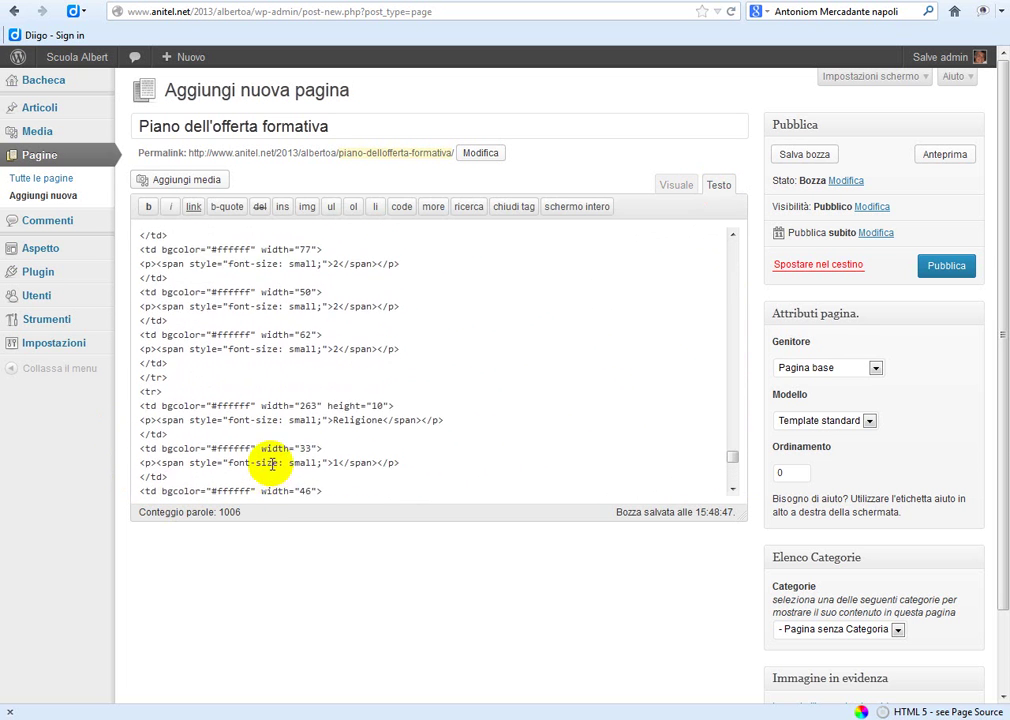
scroll(271, 465, up, 8)
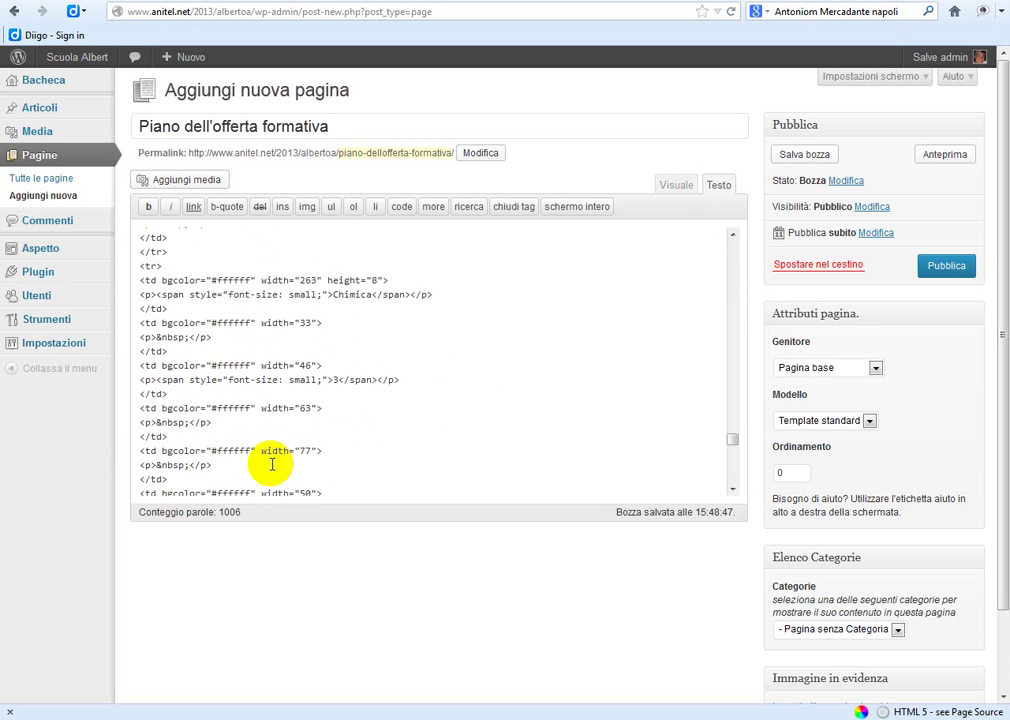
scroll(271, 465, up, 8)
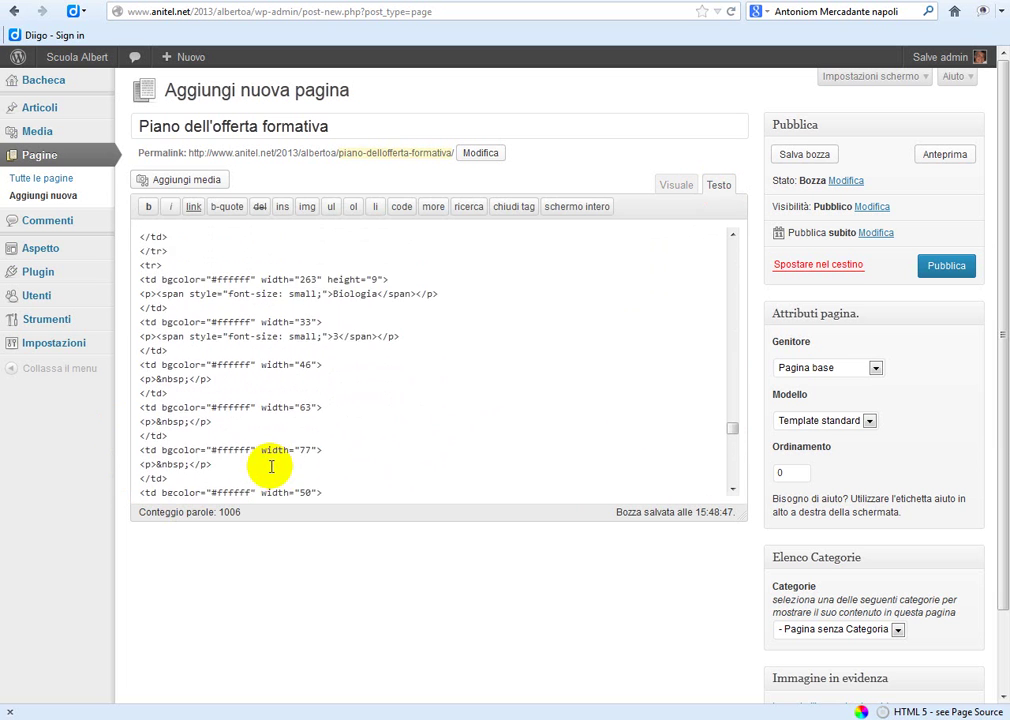
scroll(271, 465, up, 8)
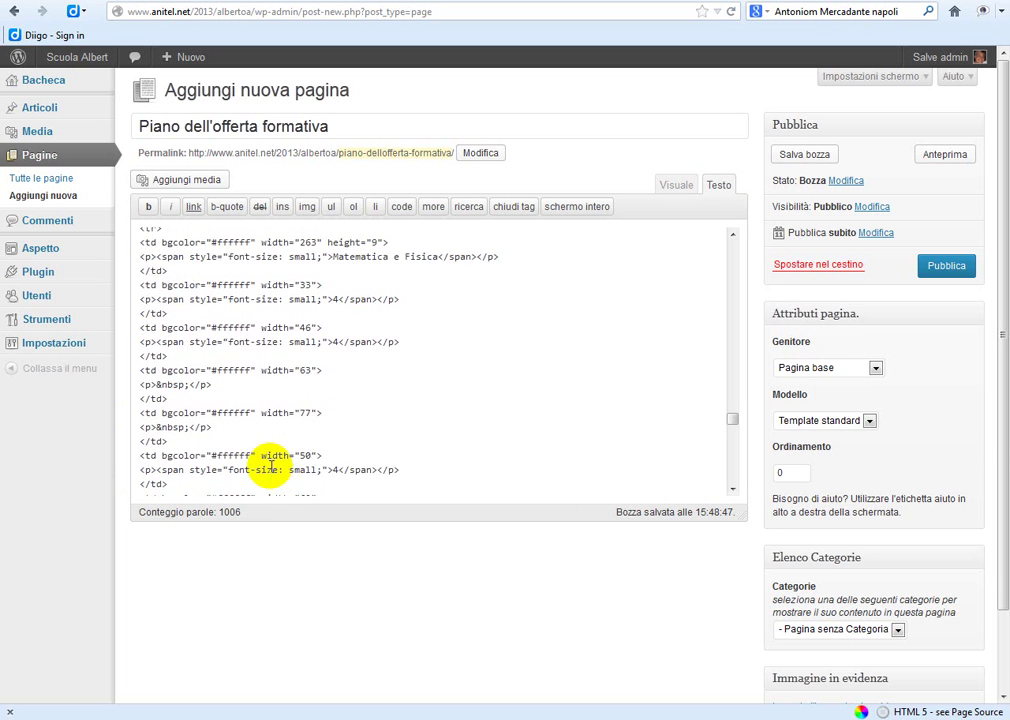
scroll(271, 465, up, 8)
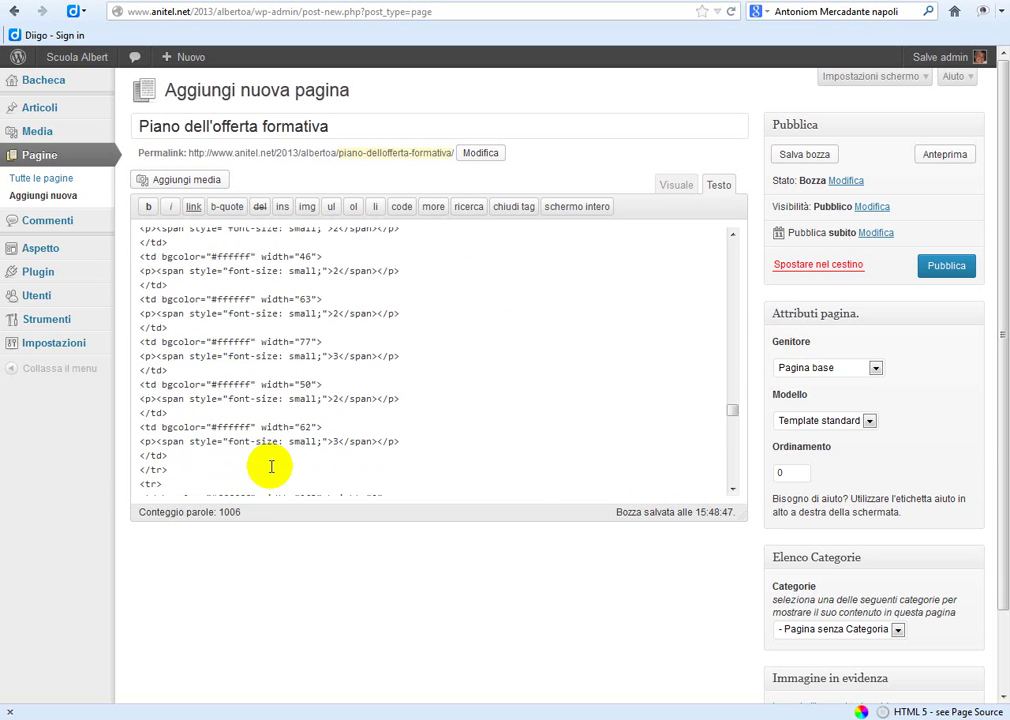
scroll(271, 465, up, 8)
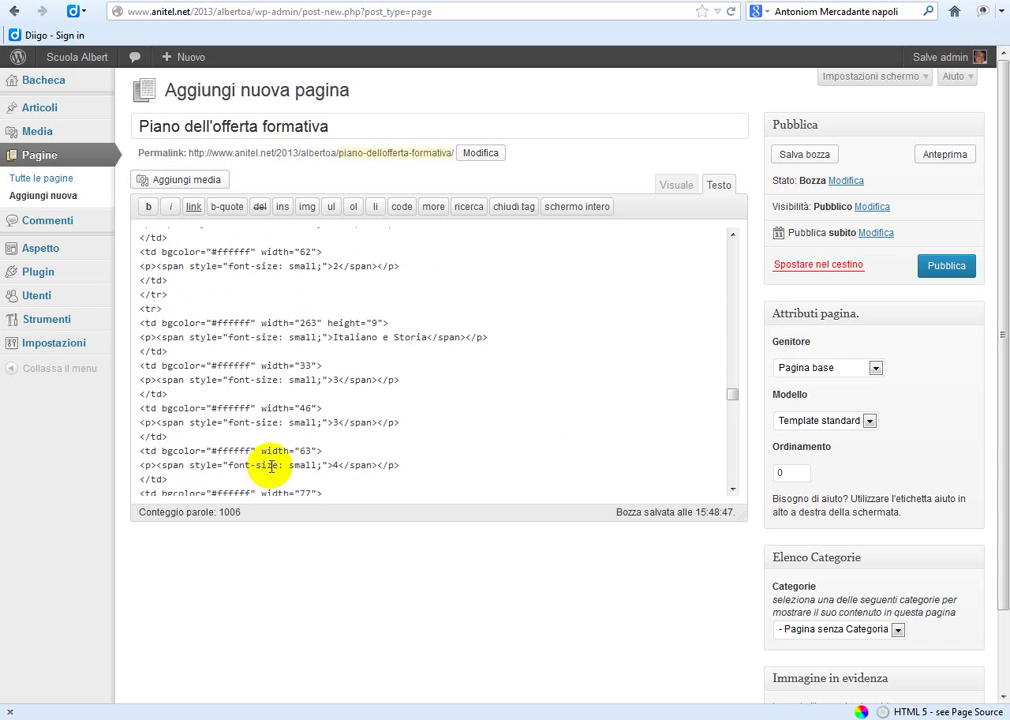
scroll(271, 465, up, 6)
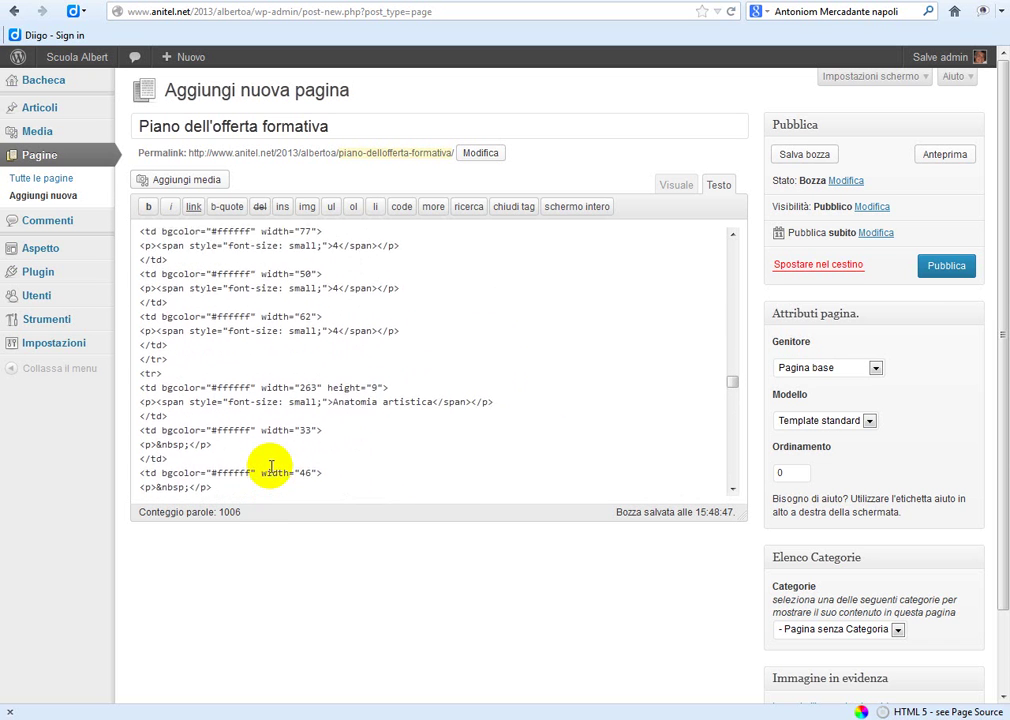
scroll(271, 465, up, 8)
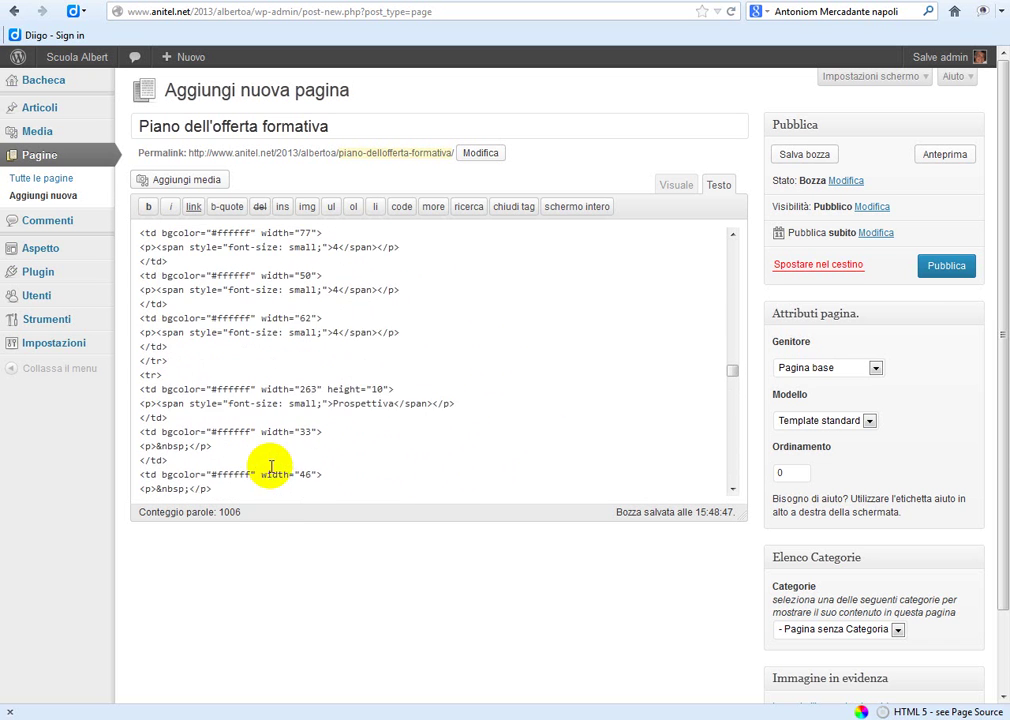
scroll(271, 465, up, 8)
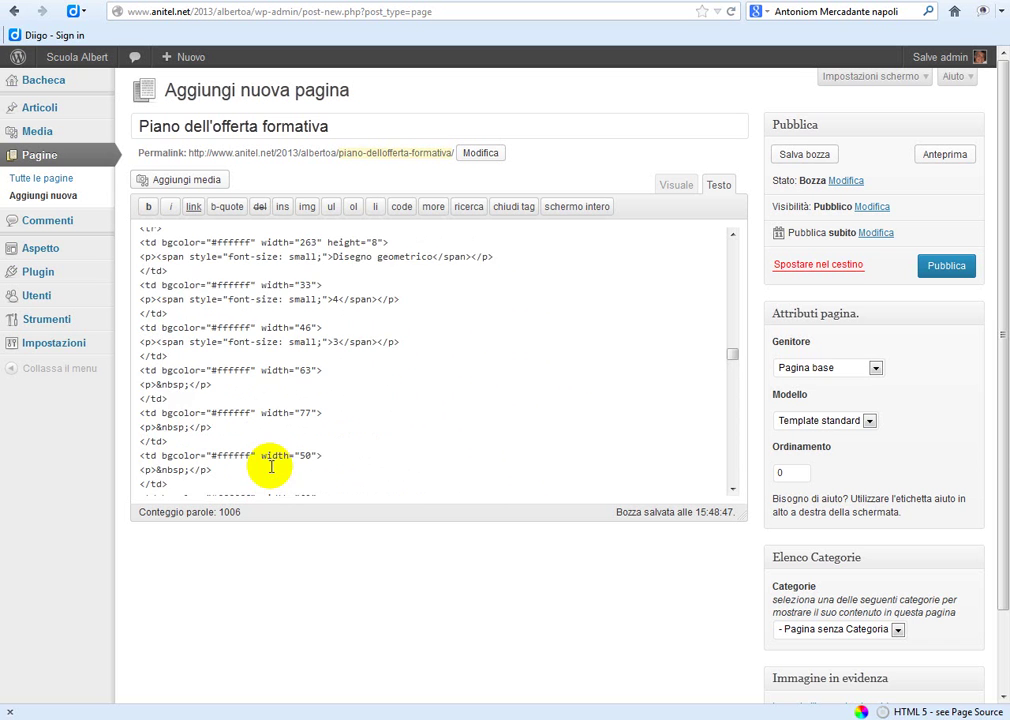
scroll(271, 465, up, 6)
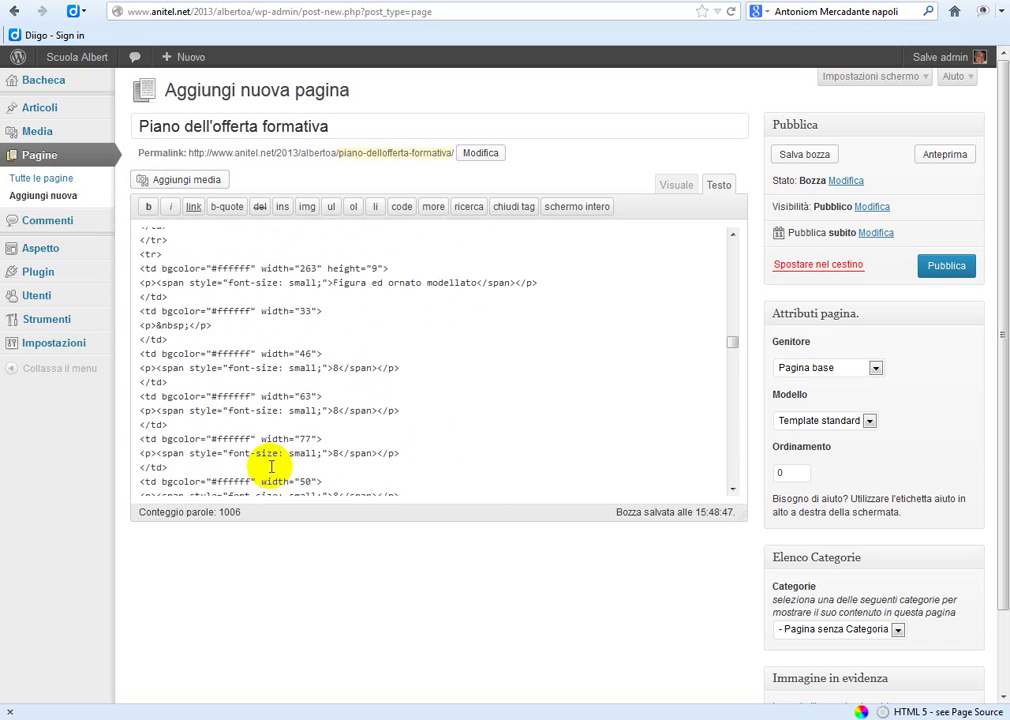
scroll(271, 465, down, 5)
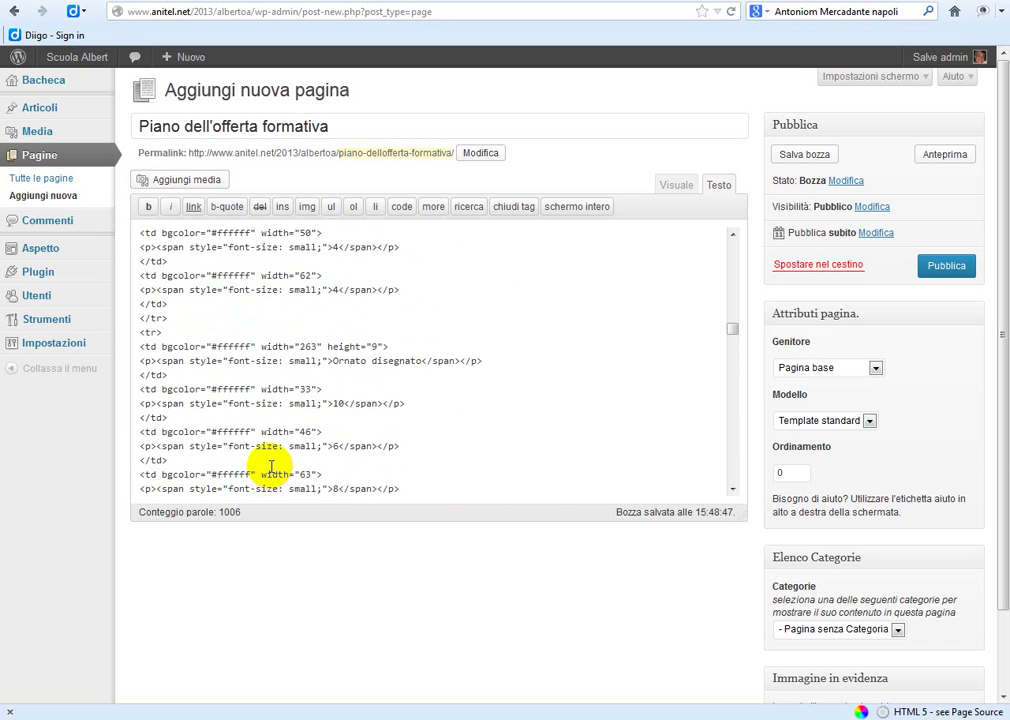
scroll(271, 465, up, 4)
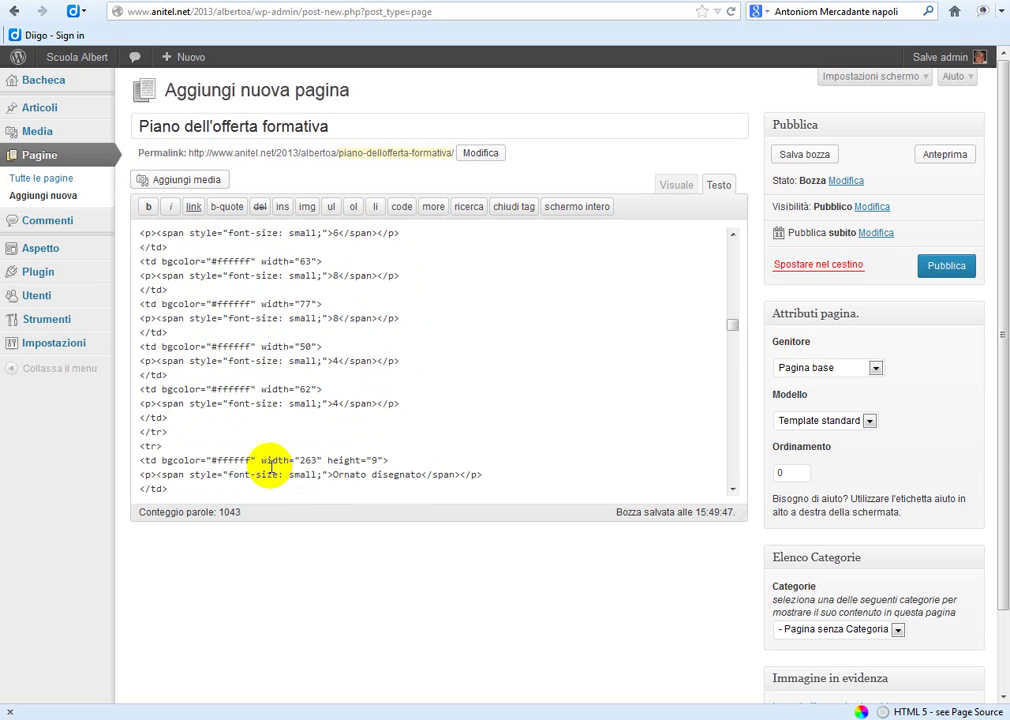
scroll(271, 465, up, 6)
scroll(271, 465, up, 5)
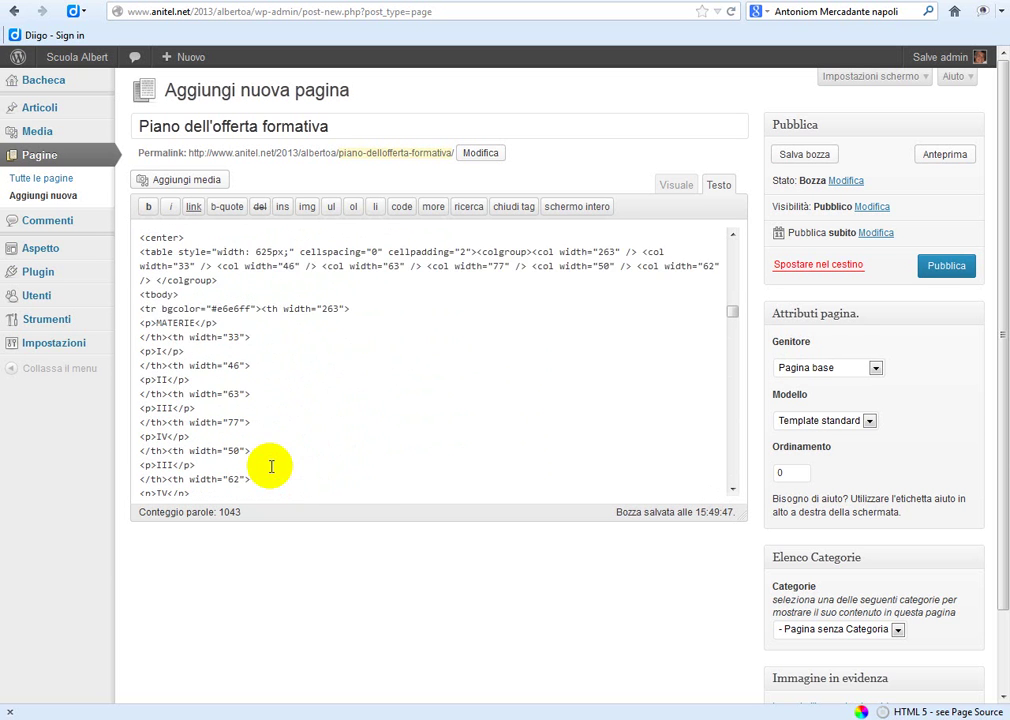
drag(193, 326, 90, 332)
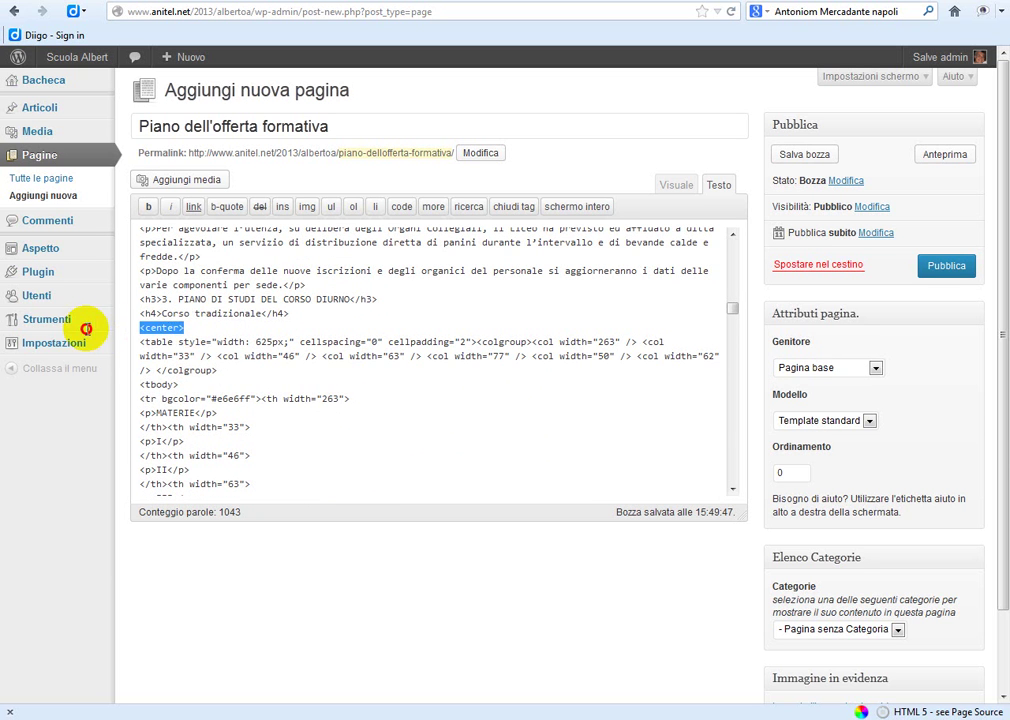
key(BackSpace)
key(BackSpace)
mouse_move(95, 334)
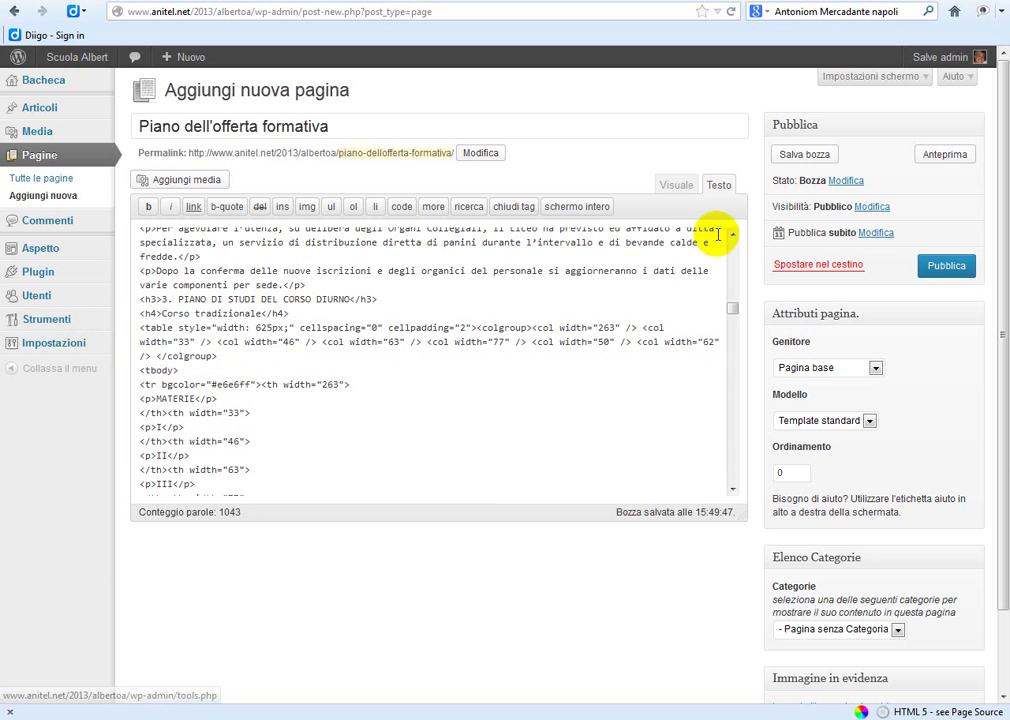
Return to the visual view and set the table's cell padding and border to 0 with the table caption enabled.
click(677, 187)
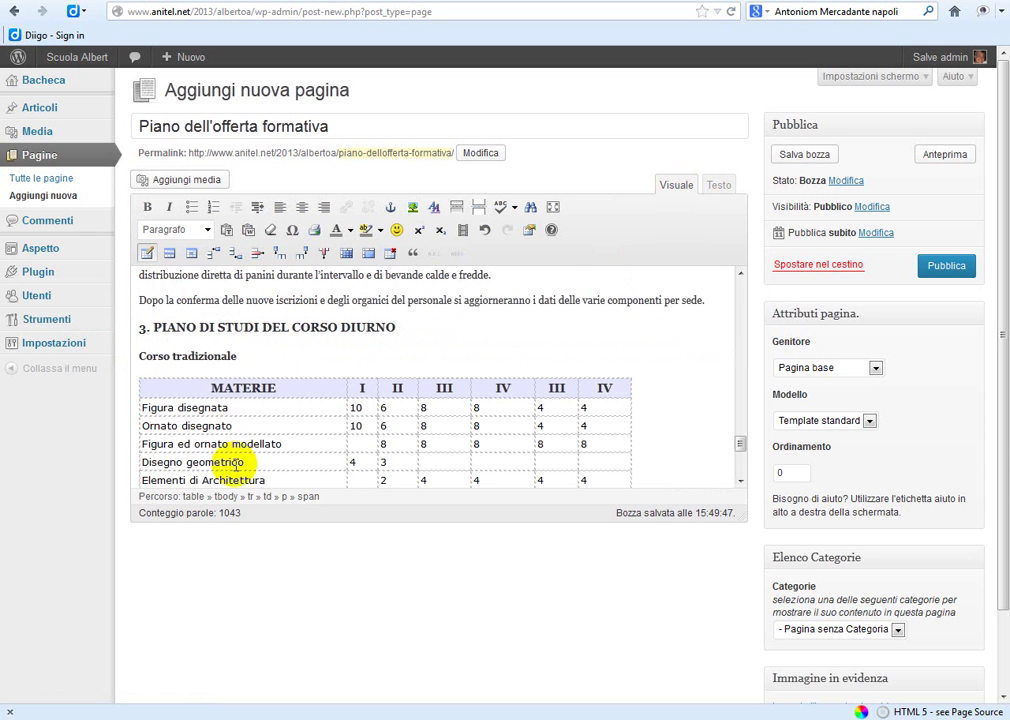
click(192, 386)
click(180, 414)
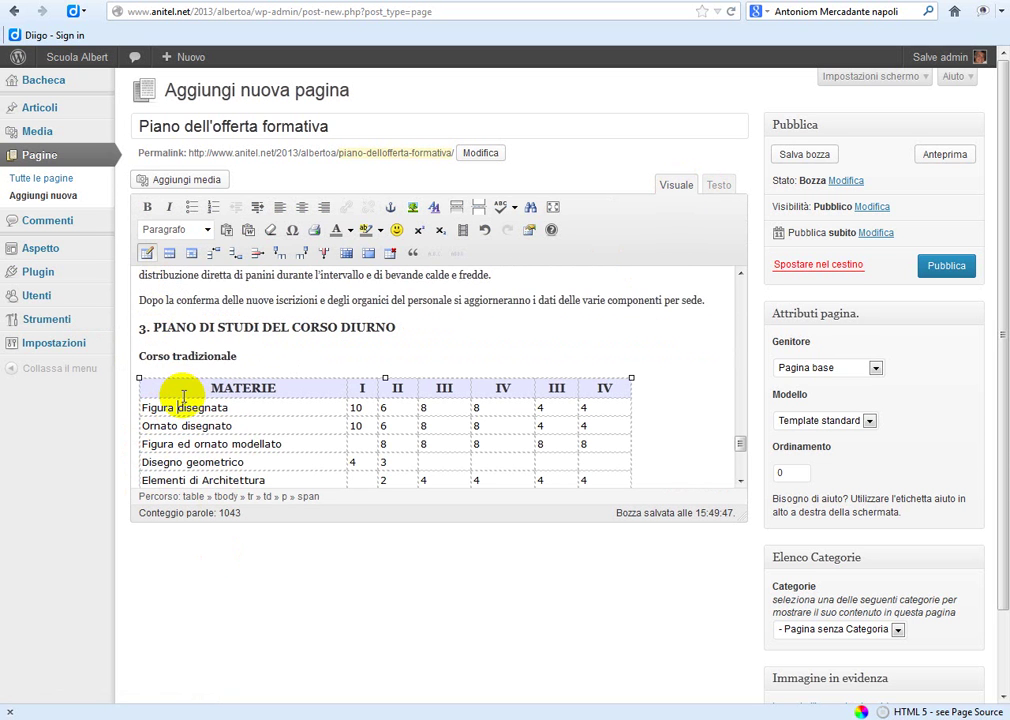
click(148, 255)
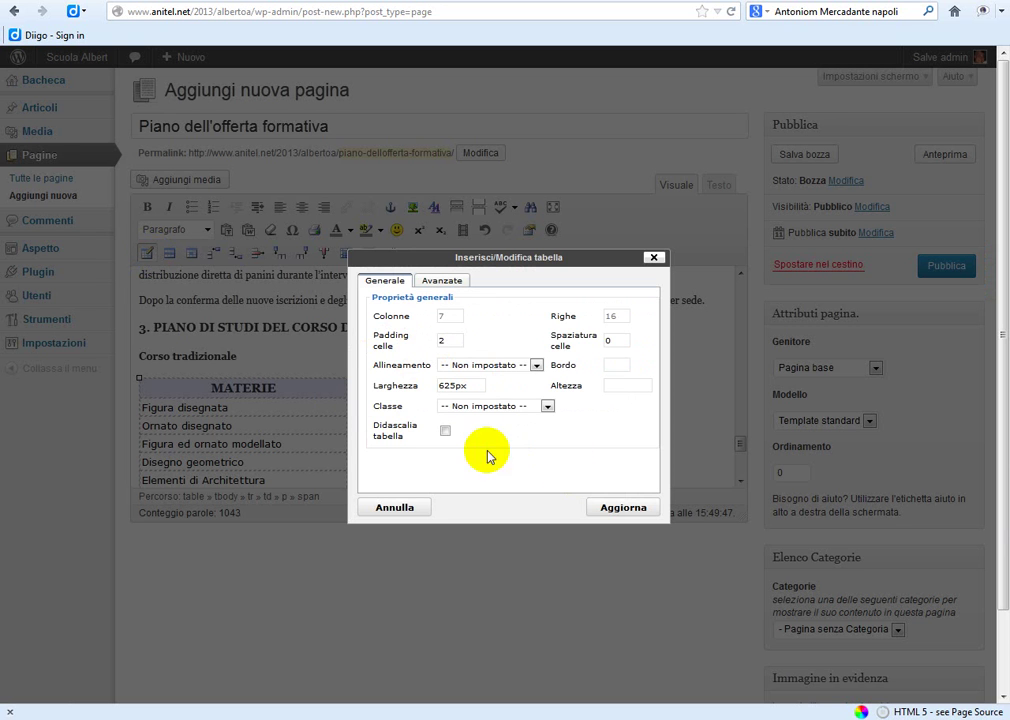
double_click(442, 340)
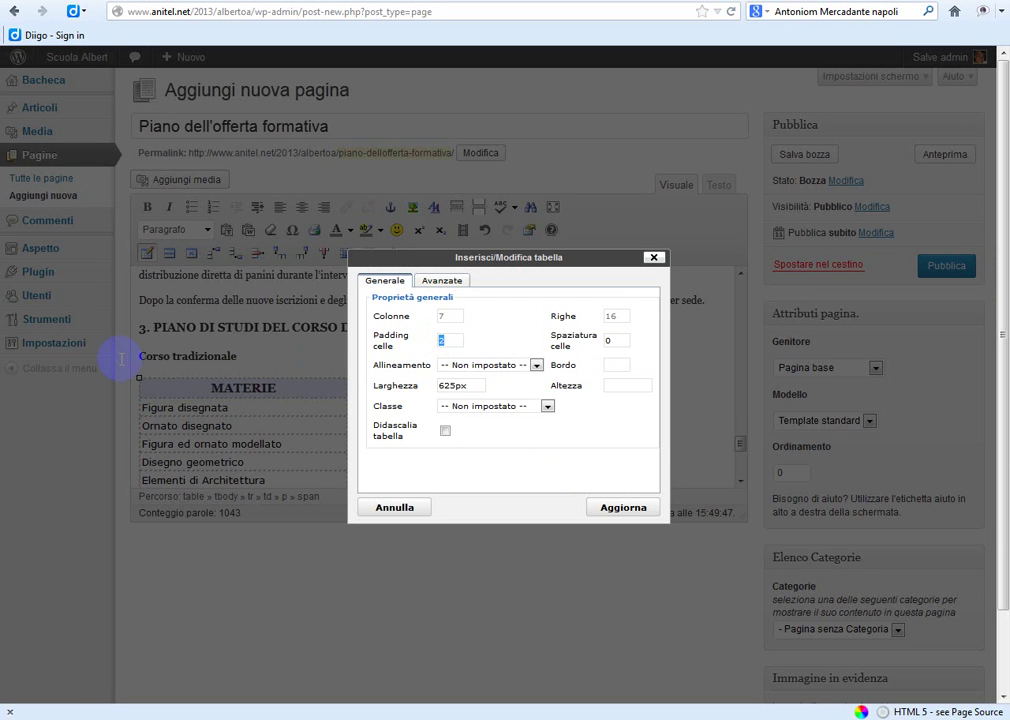
text(0)
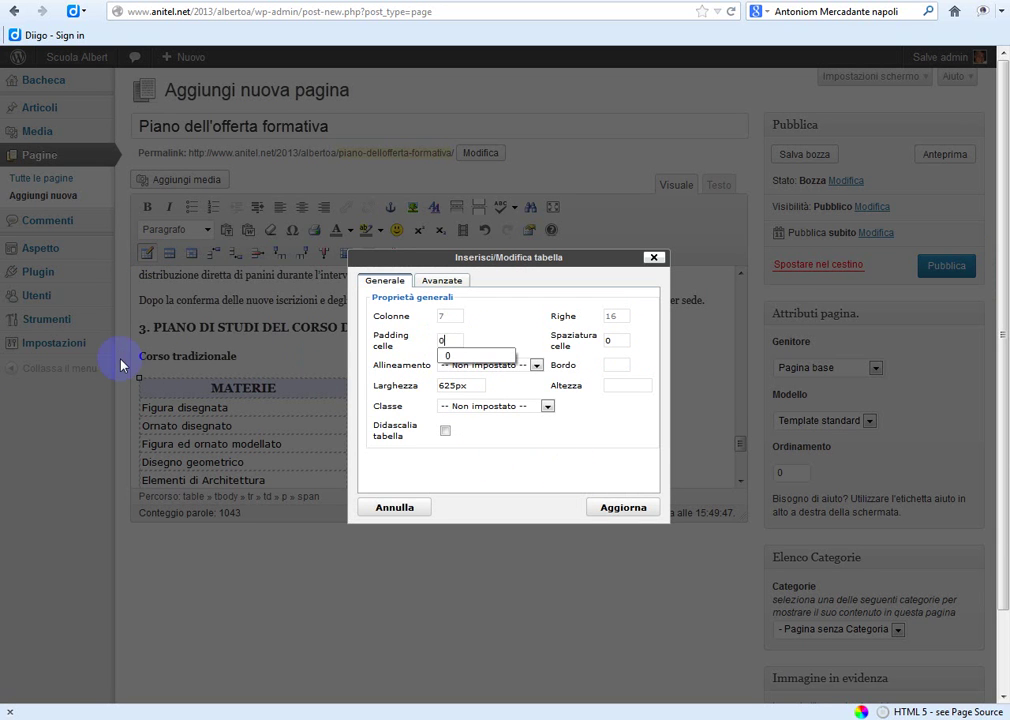
click(609, 364)
text(0)
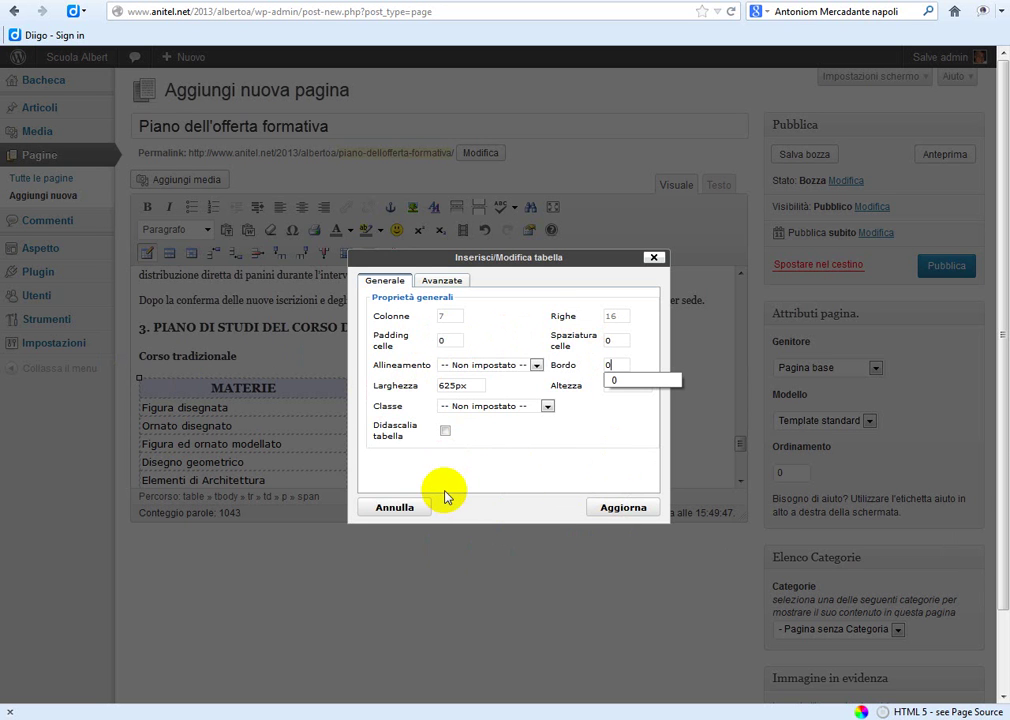
click(445, 431)
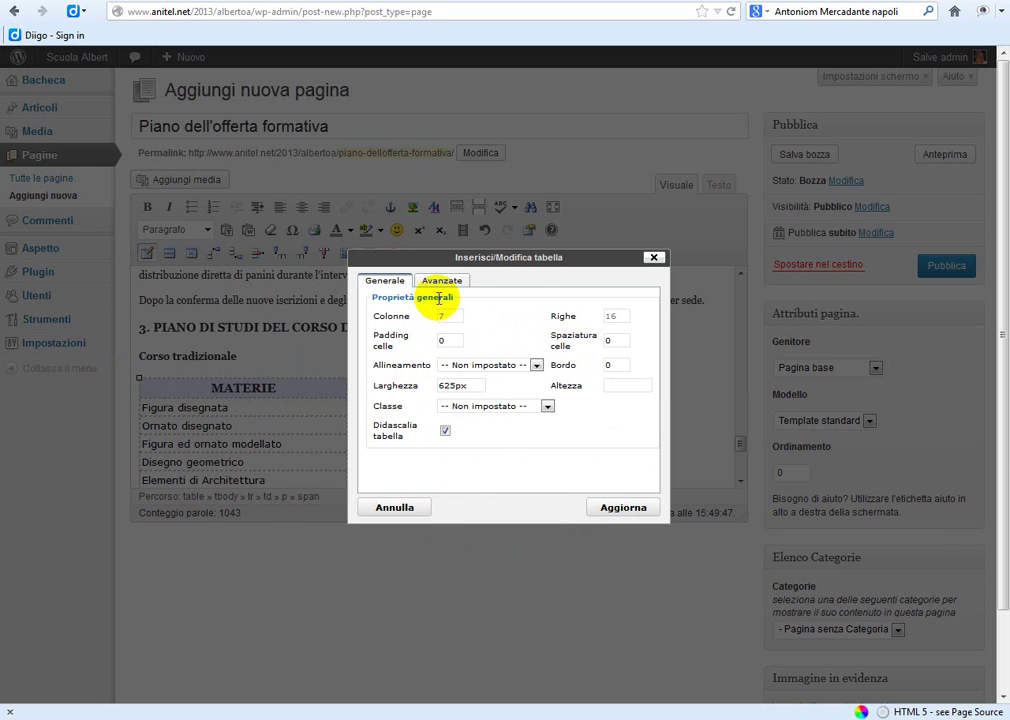
Enter "piano di studi per materia e anno" as the table's summary in its advanced properties.
click(525, 260)
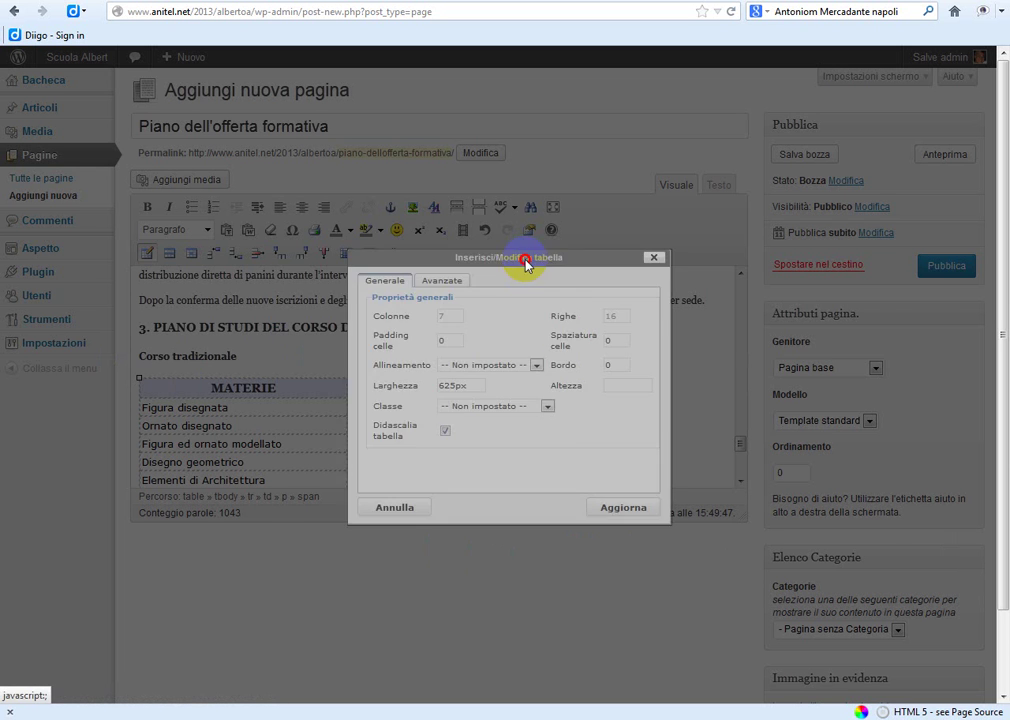
drag(525, 260, 545, 111)
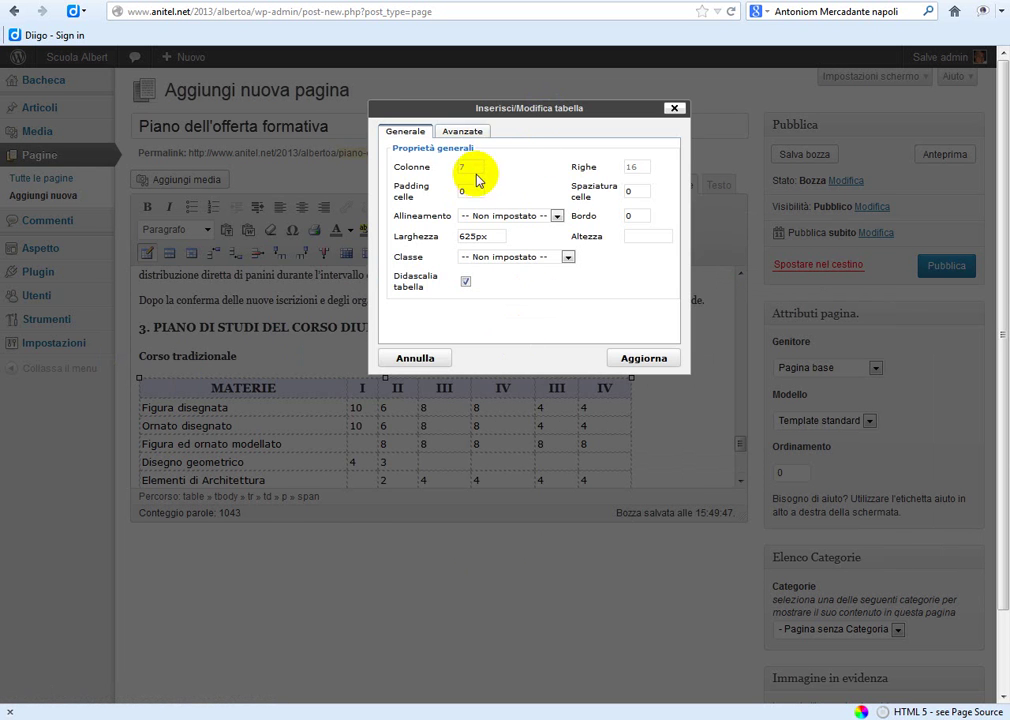
click(465, 134)
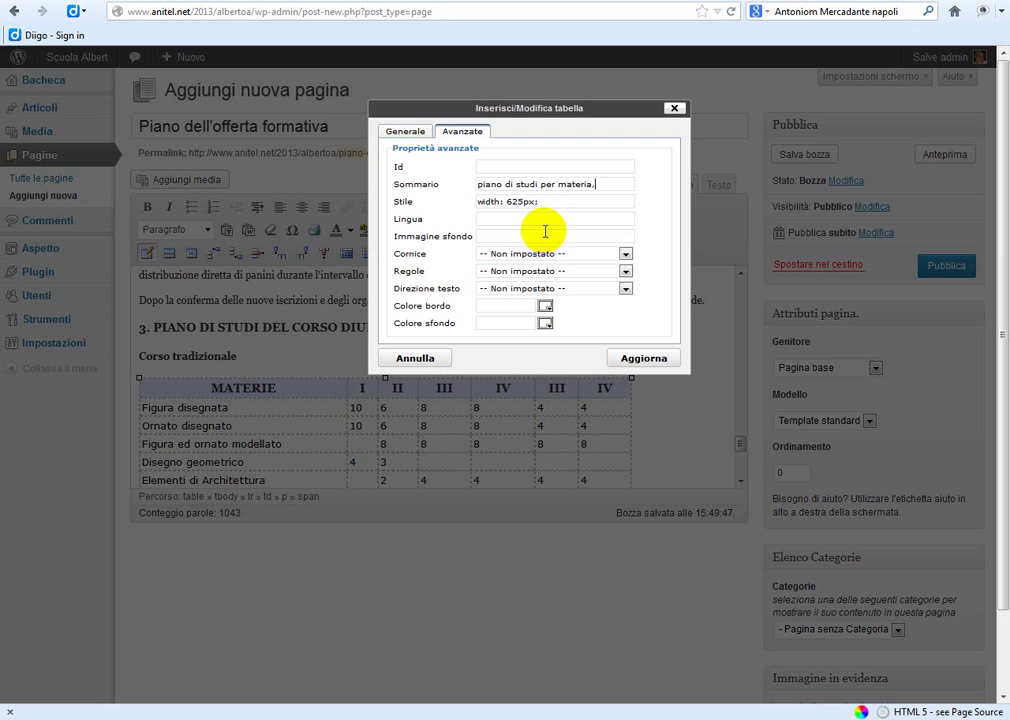
text(anno)
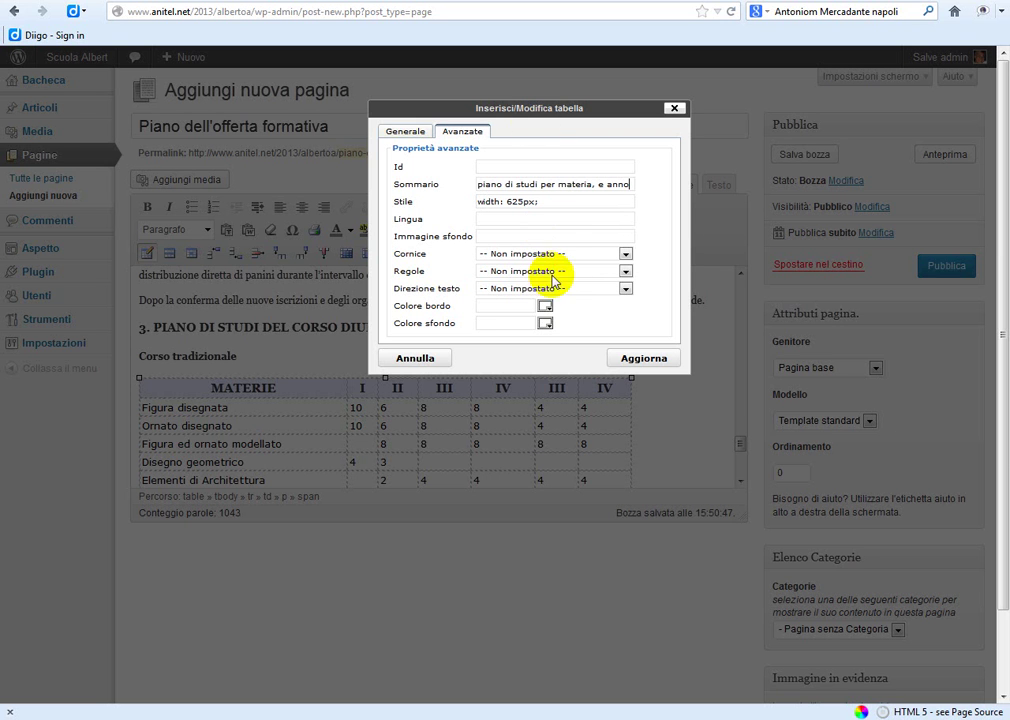
click(595, 184)
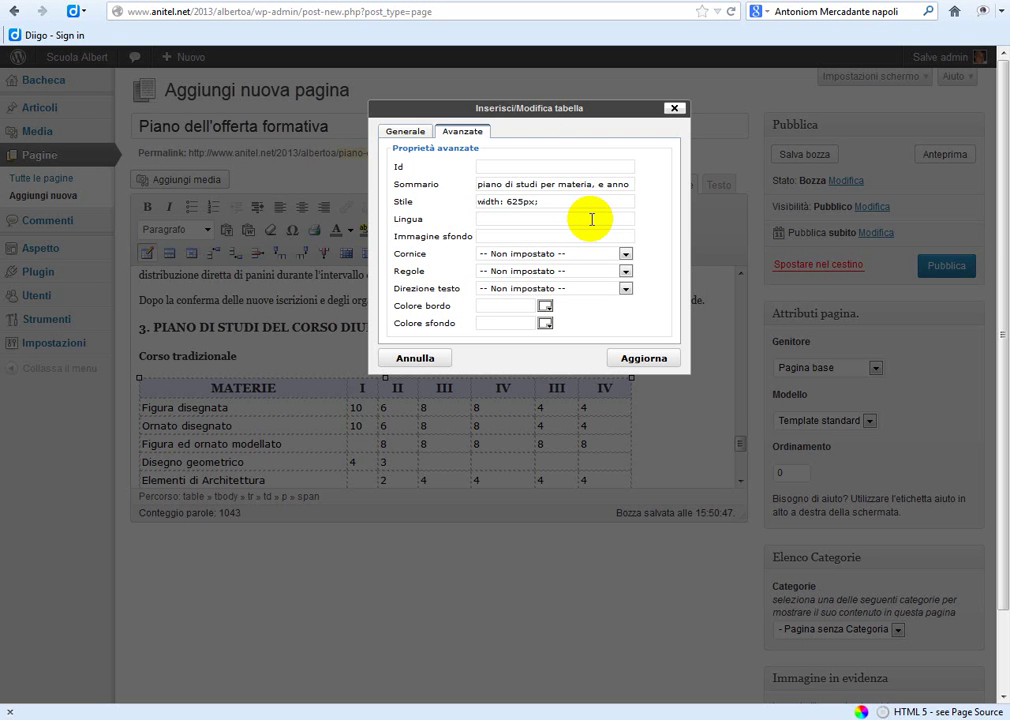
key(BackSpace)
Clear the table's inline style and its width, and apply the updated table properties.
click(551, 203)
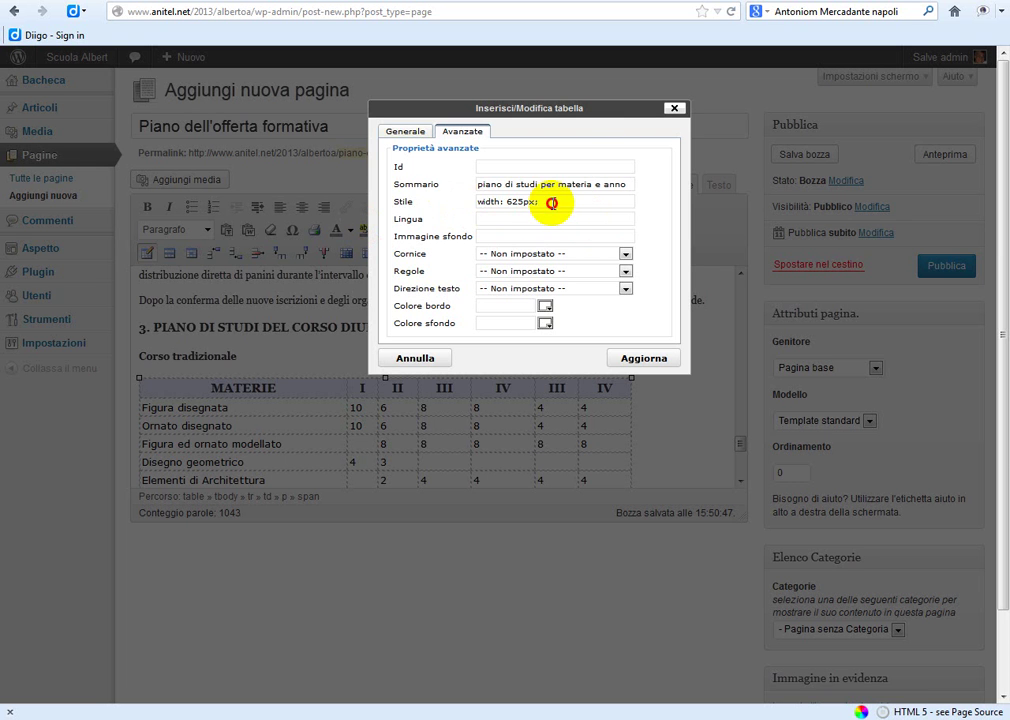
drag(551, 203, 243, 199)
key(BackSpace)
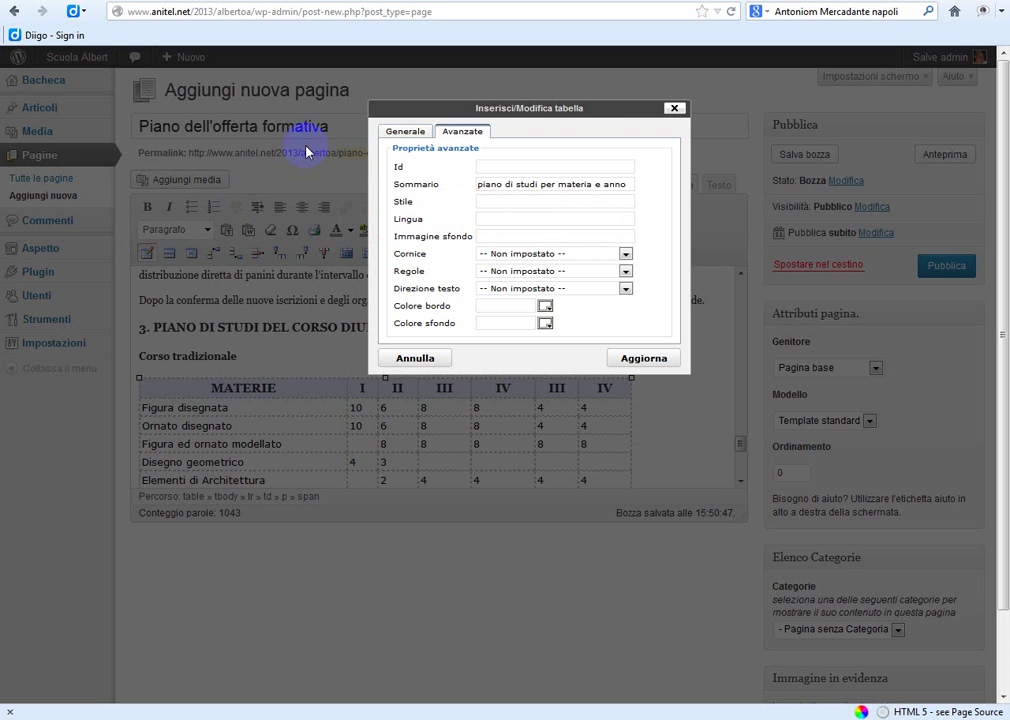
click(391, 133)
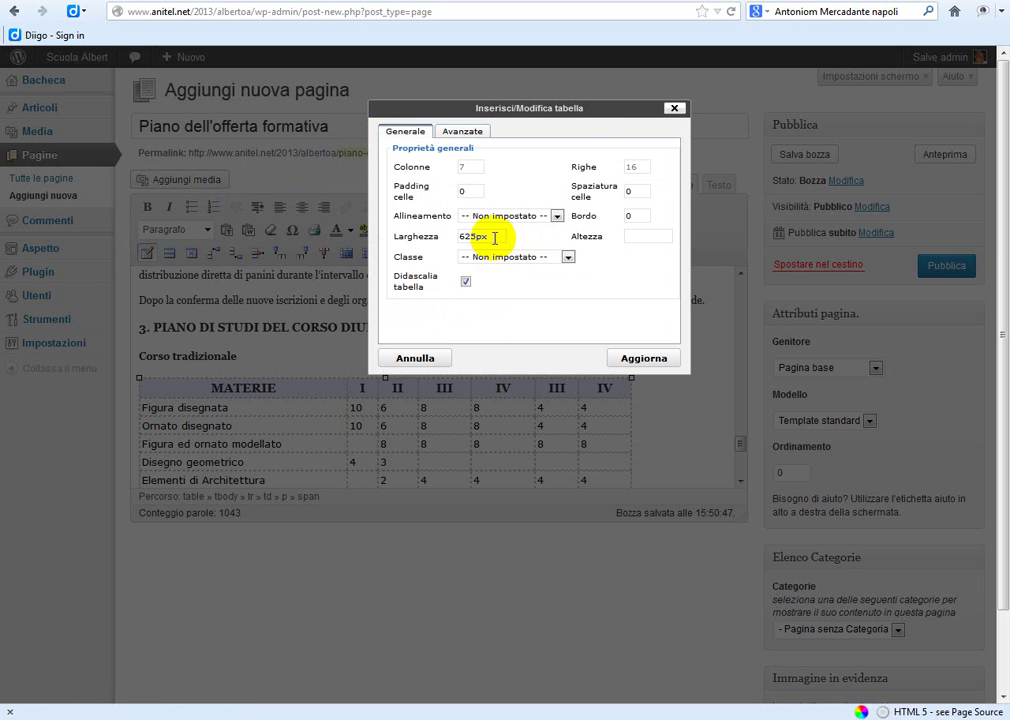
drag(496, 237, 100, 233)
key(BackSpace)
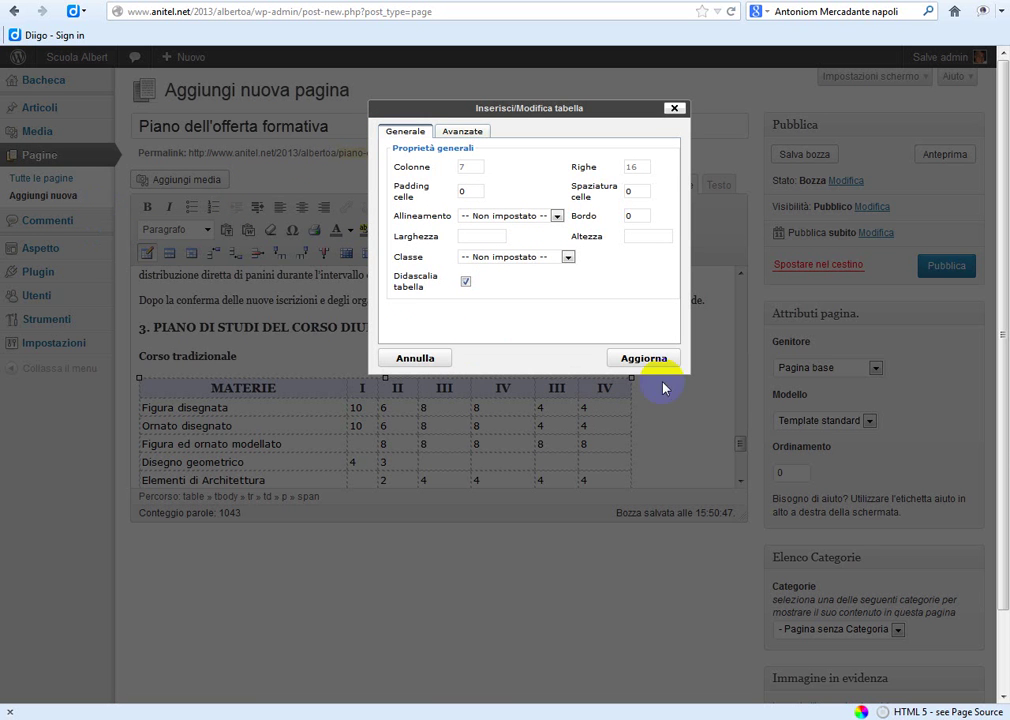
click(621, 362)
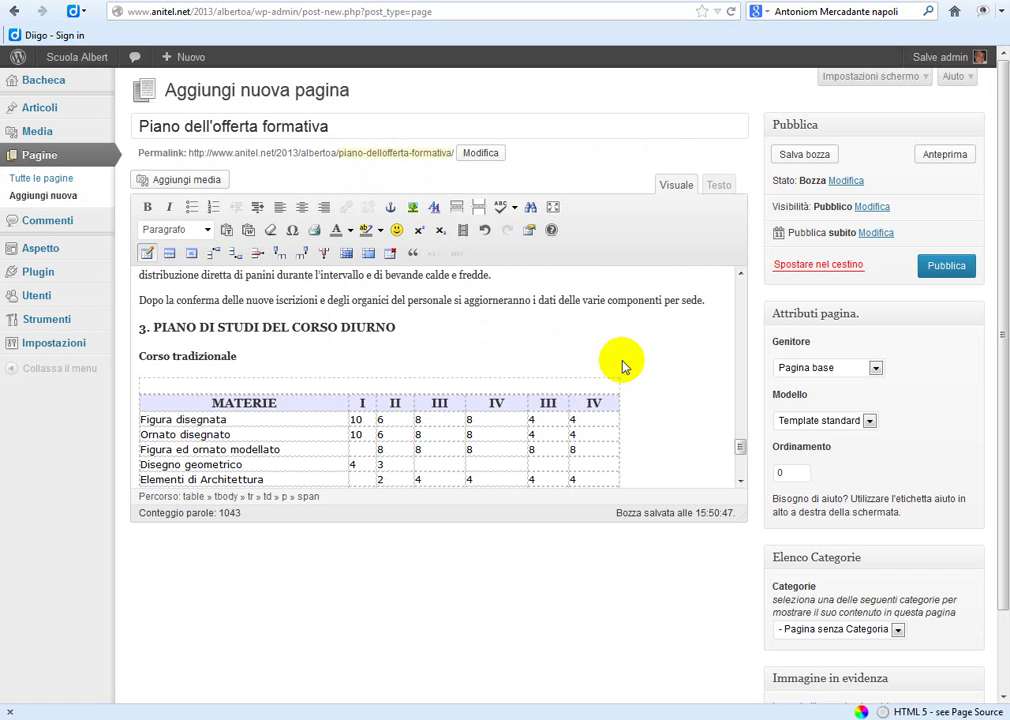
Enter "Piano di studi corso diurno" as the caption above the table's header row.
scroll(401, 430, down, 3)
scroll(305, 458, up, 3)
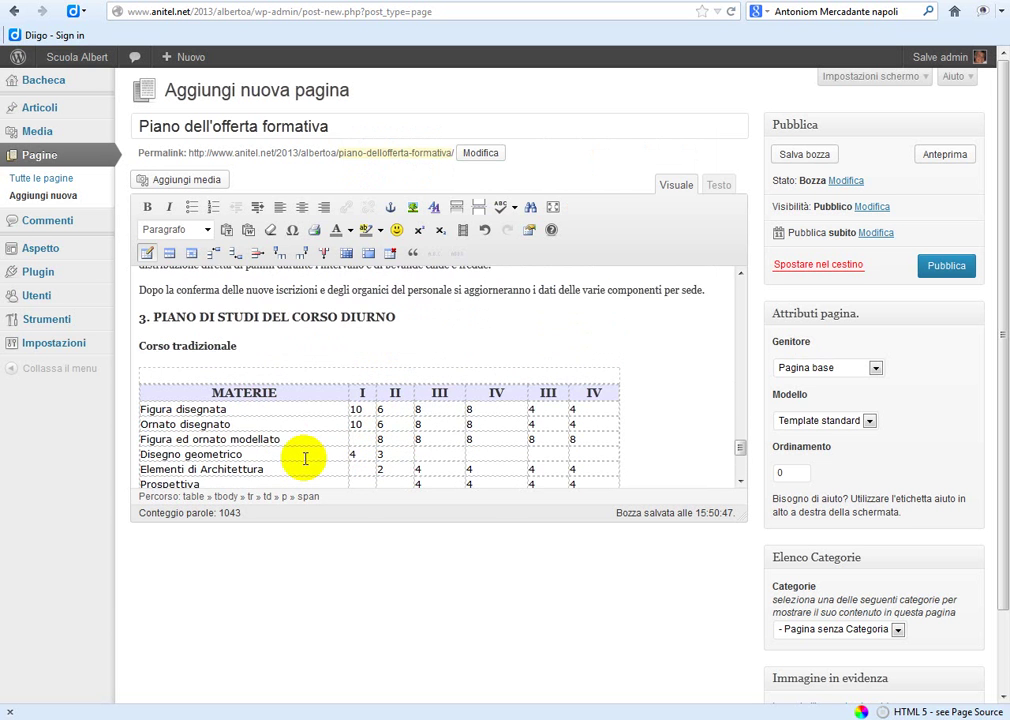
click(372, 390)
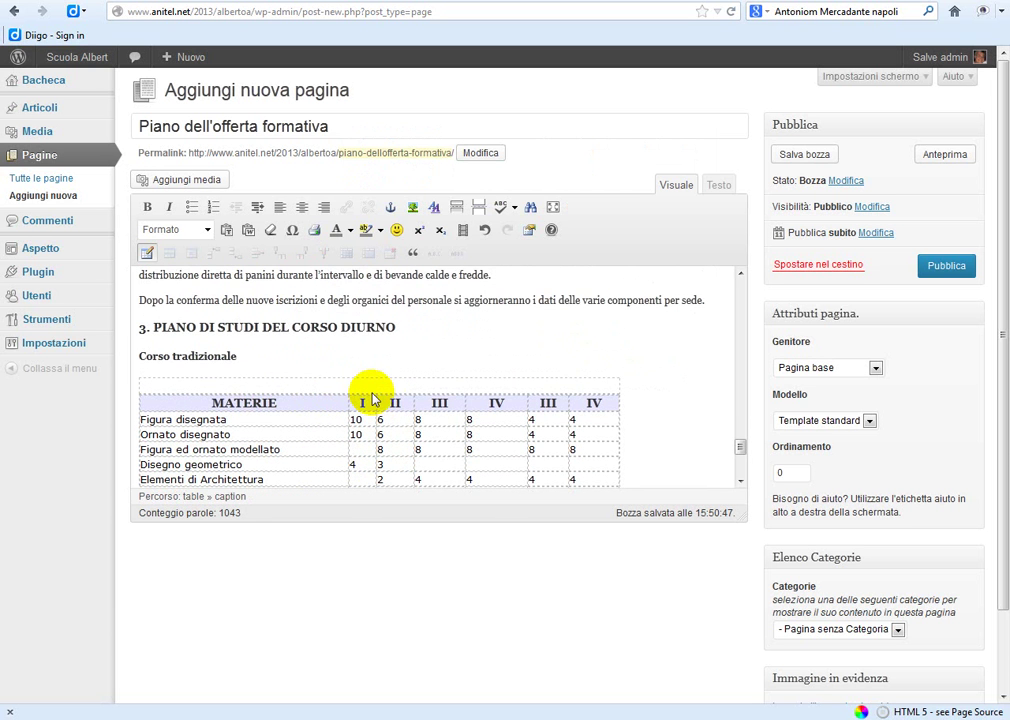
text(Piano di studio)
key(BackSpace)
text(corsop diur)
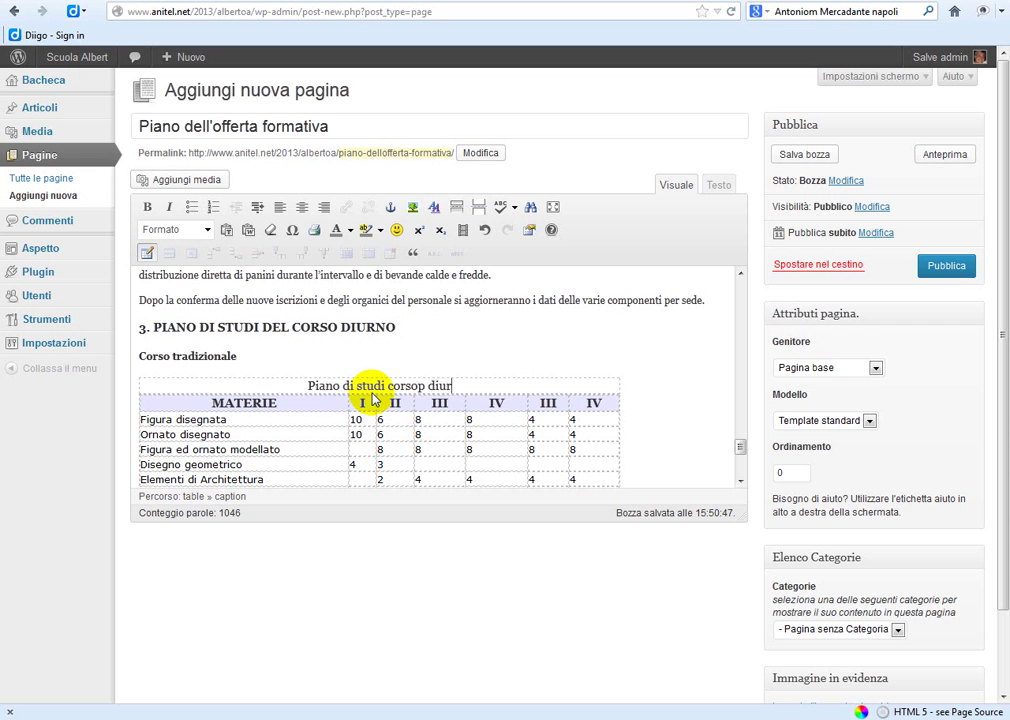
text(no)
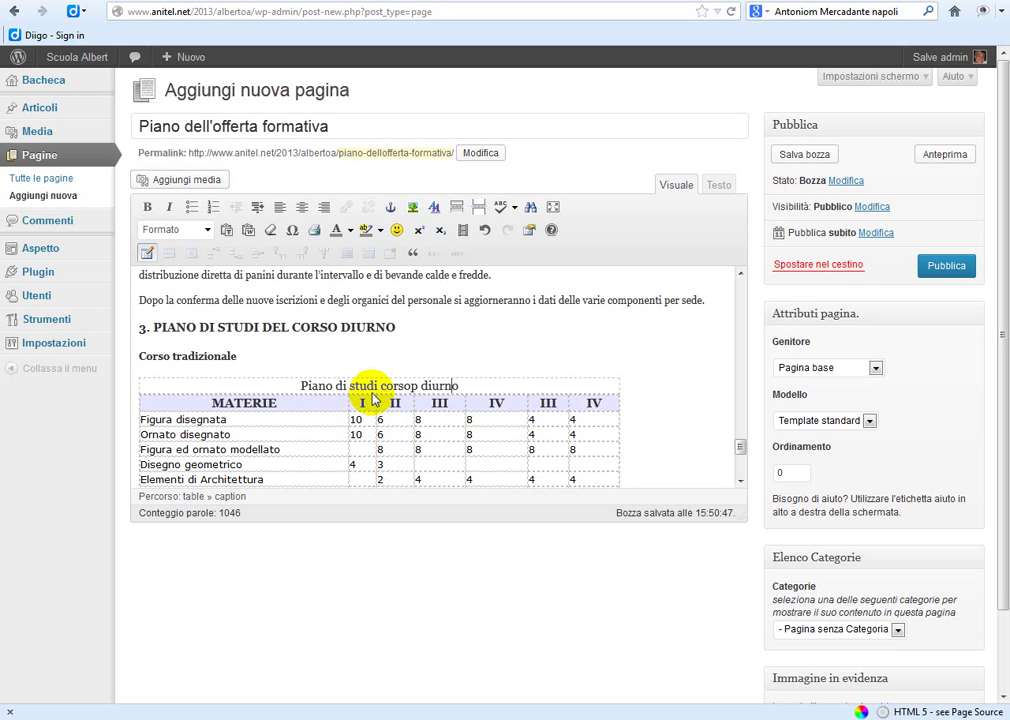
key(BackSpace)
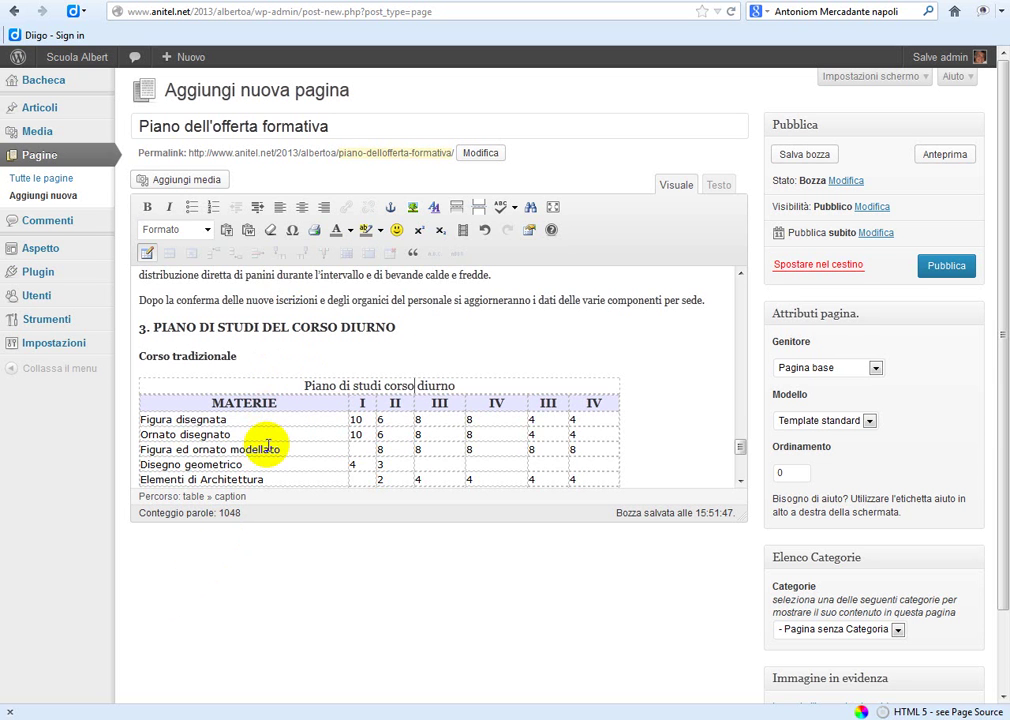
Clear the width in the MATERIE cell's properties and apply the cell settings to all cells of the table.
scroll(266, 449, down, 2)
scroll(268, 445, up, 2)
click(200, 404)
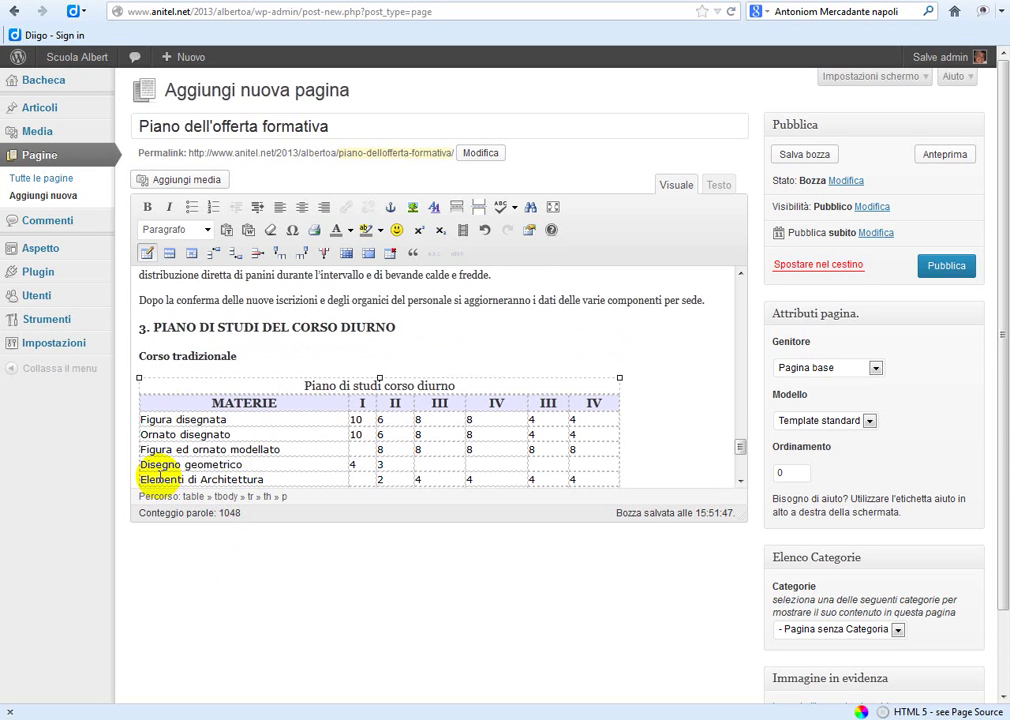
click(192, 255)
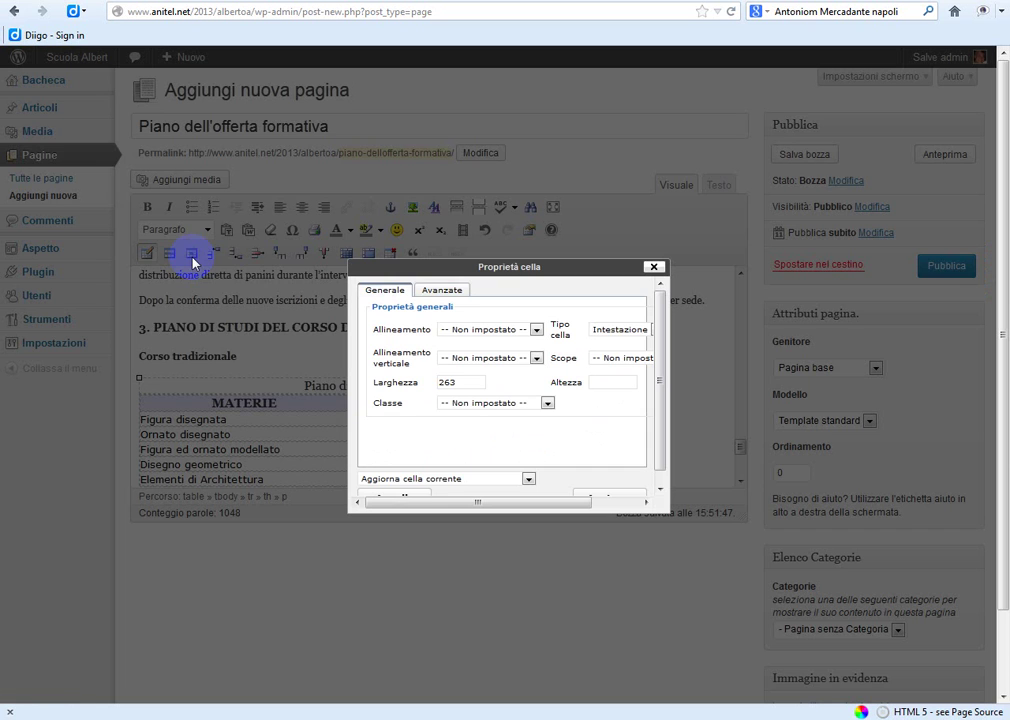
double_click(462, 382)
click(436, 295)
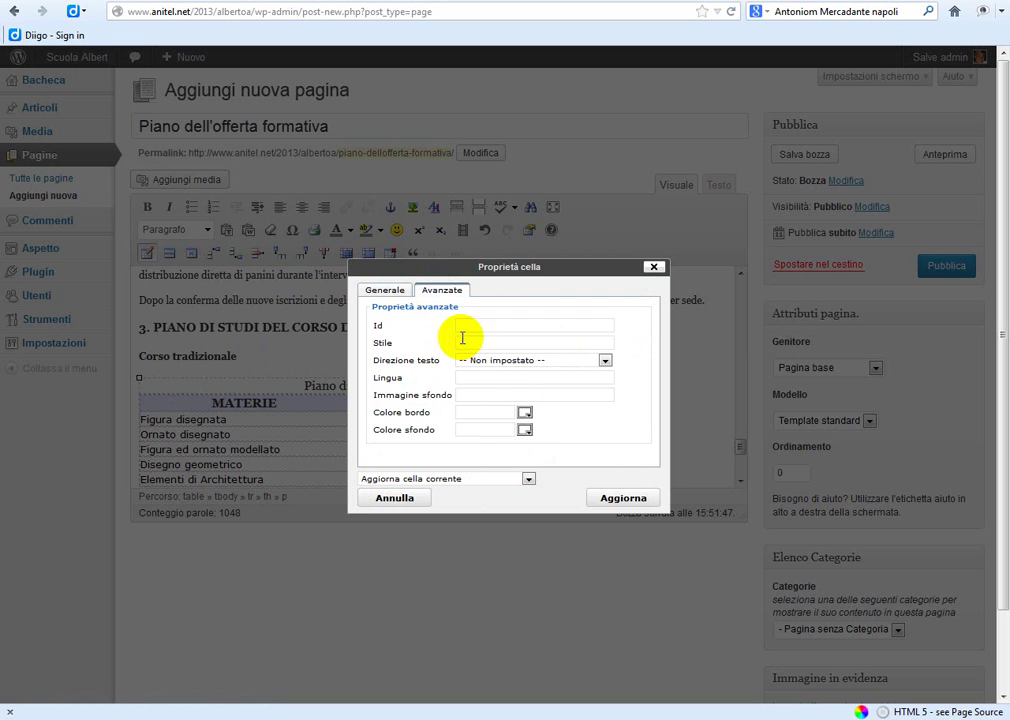
click(392, 295)
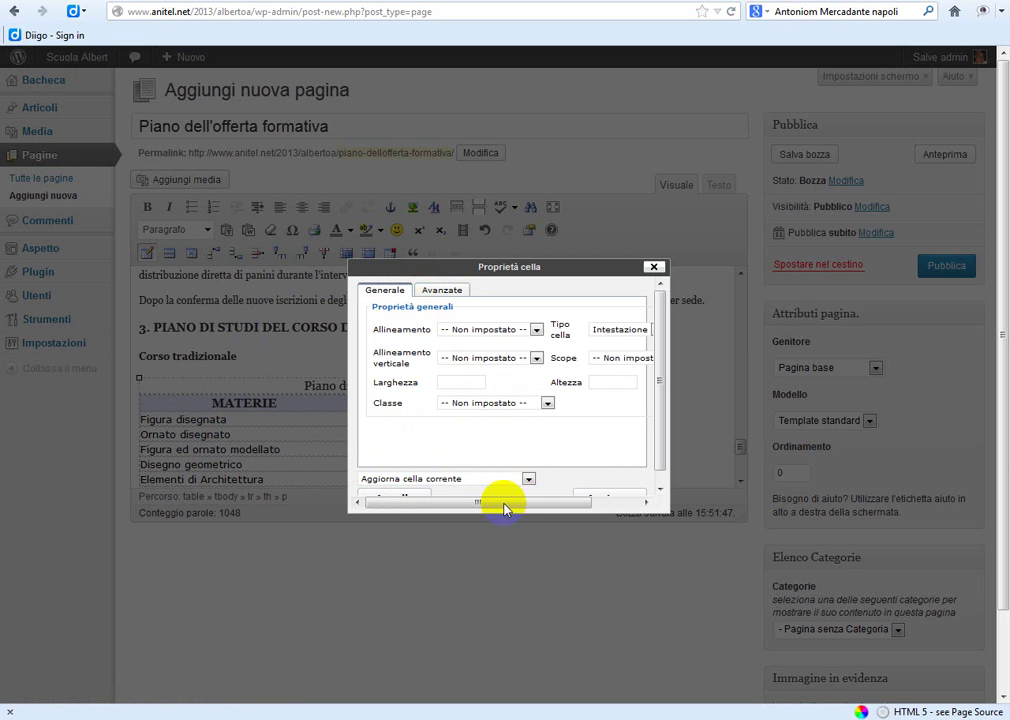
scroll(526, 474, down, 1)
click(528, 469)
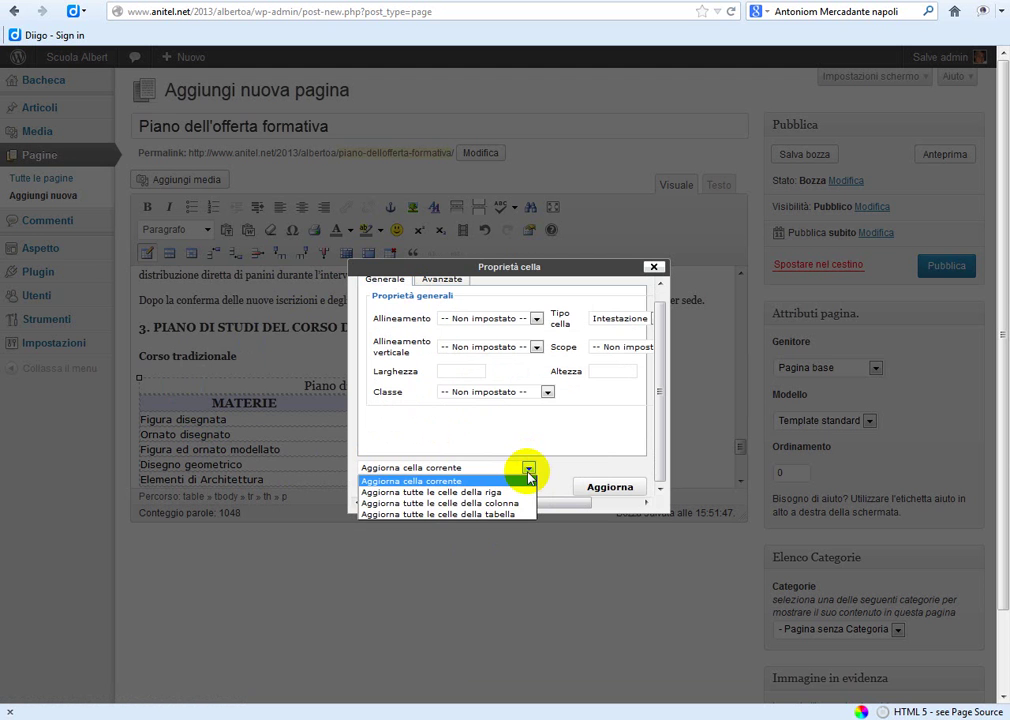
click(482, 514)
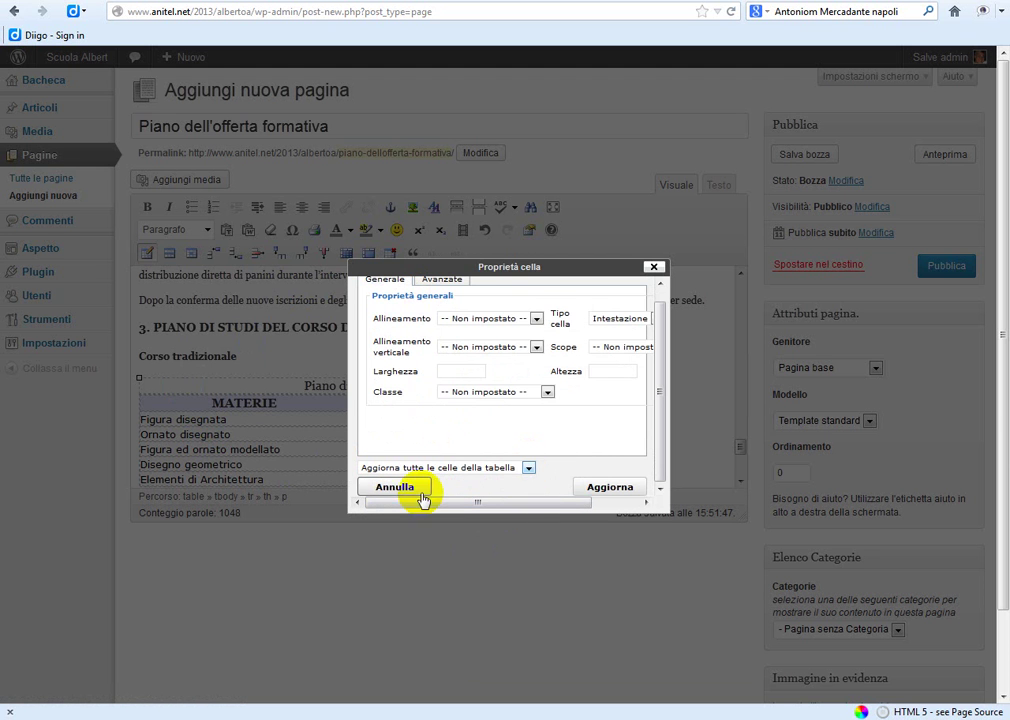
scroll(603, 462, down, 3)
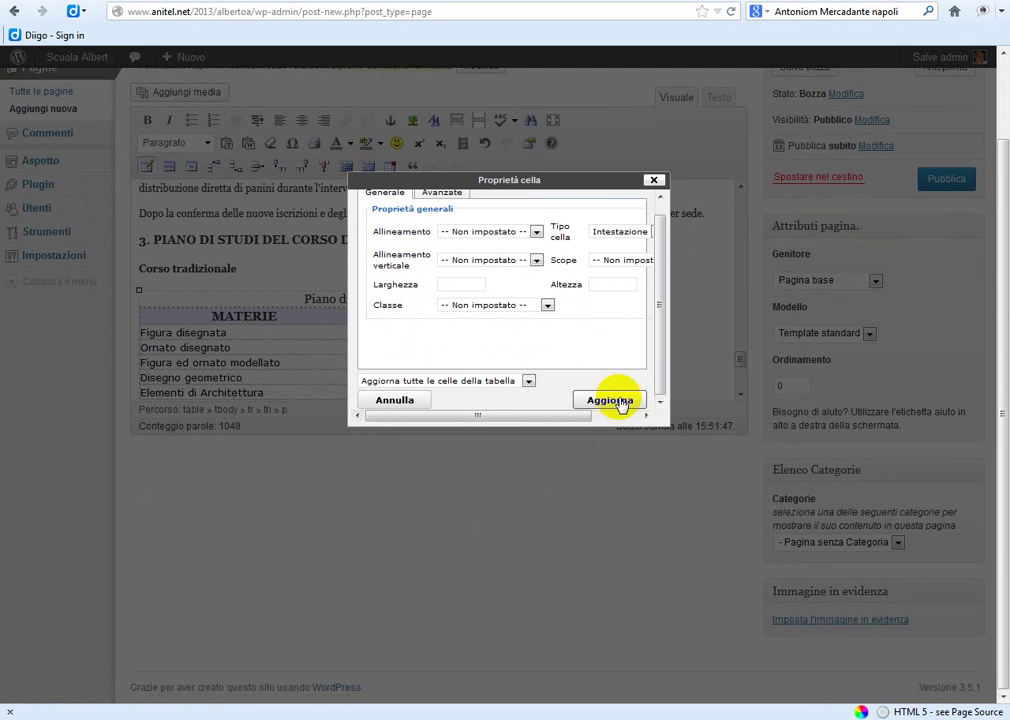
click(614, 400)
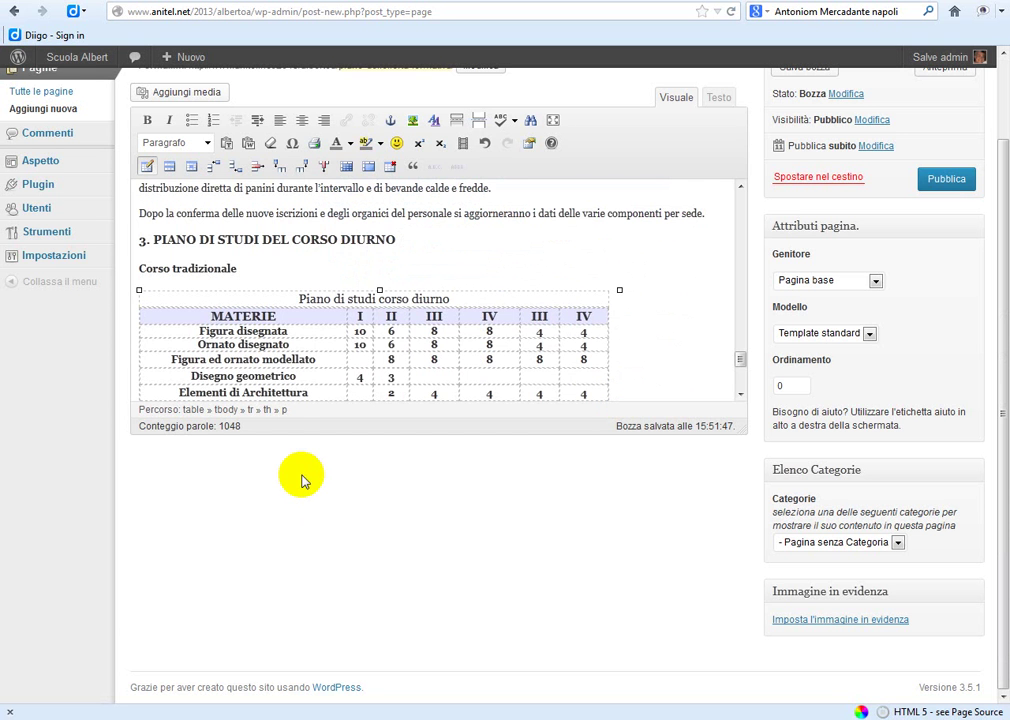
Examine the general and advanced properties of the header cell "I" and the element path of the "Figura disegnata" cell.
click(360, 316)
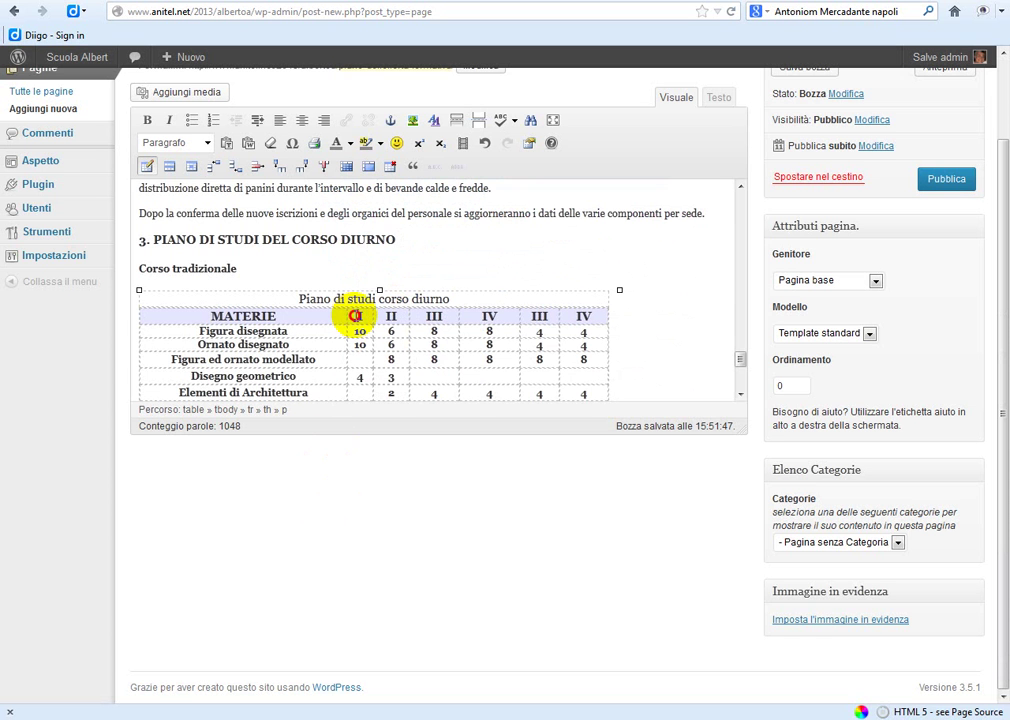
click(199, 170)
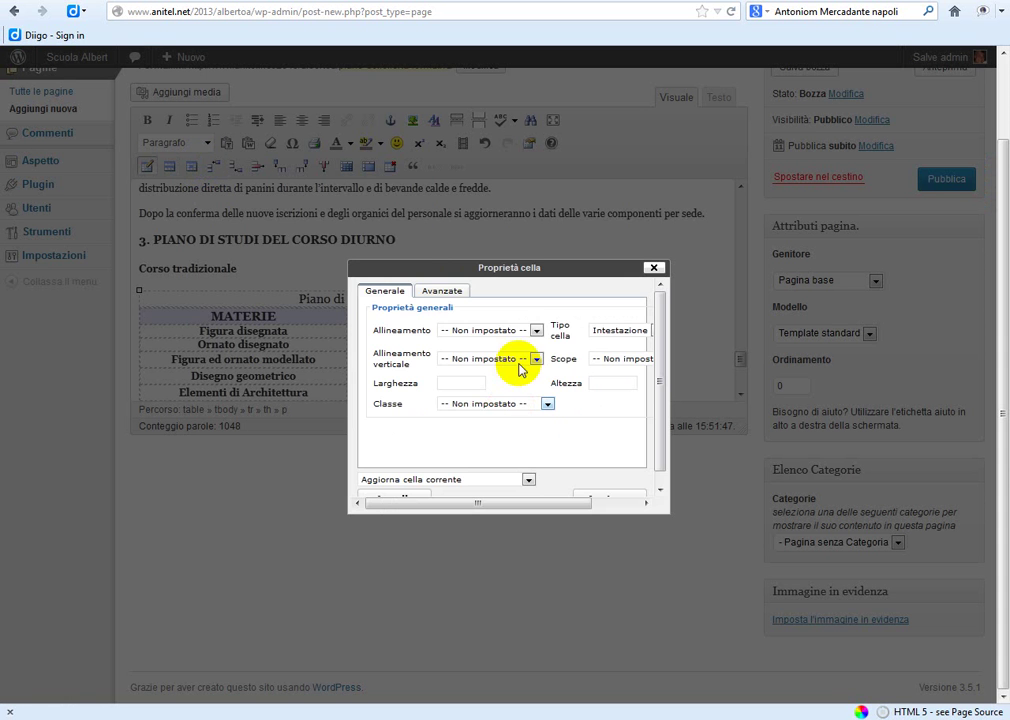
click(459, 293)
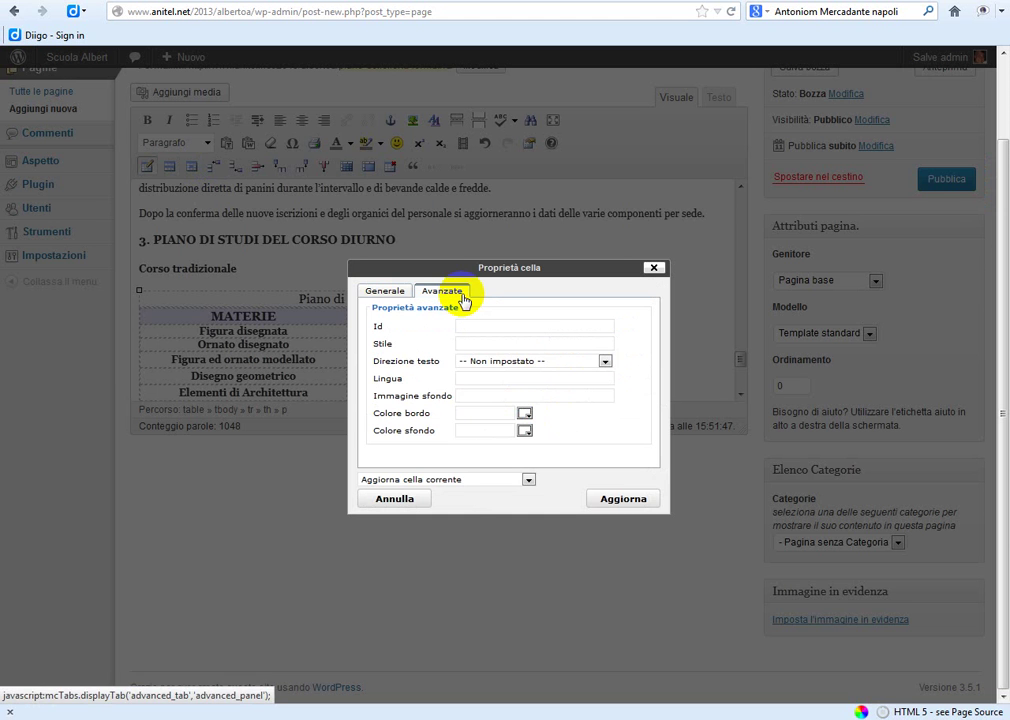
click(390, 496)
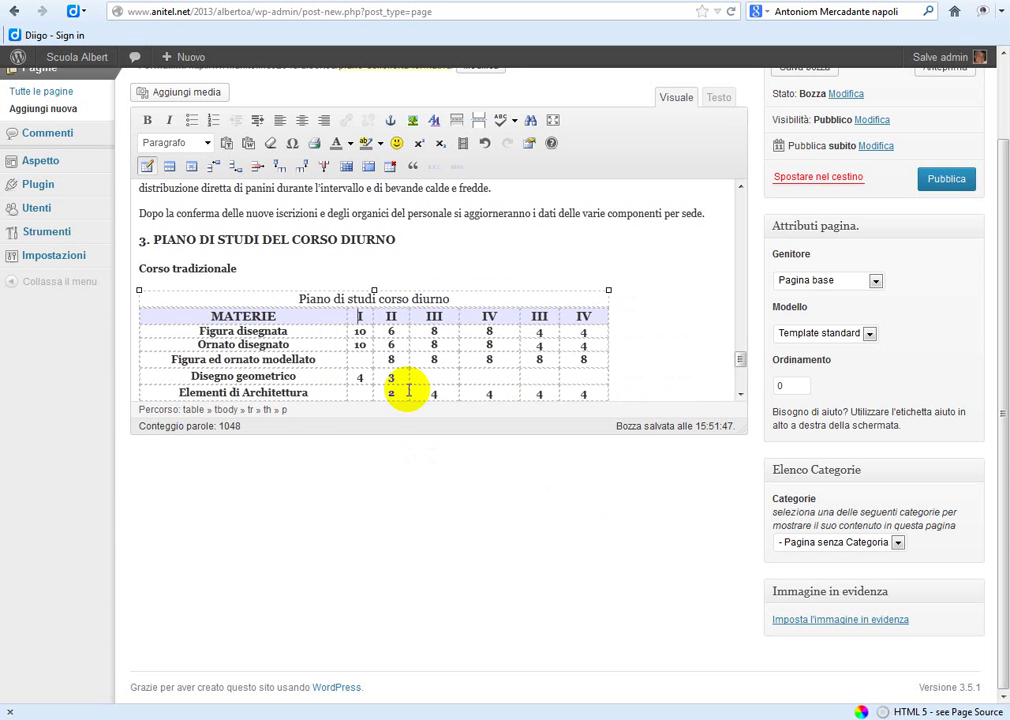
click(236, 331)
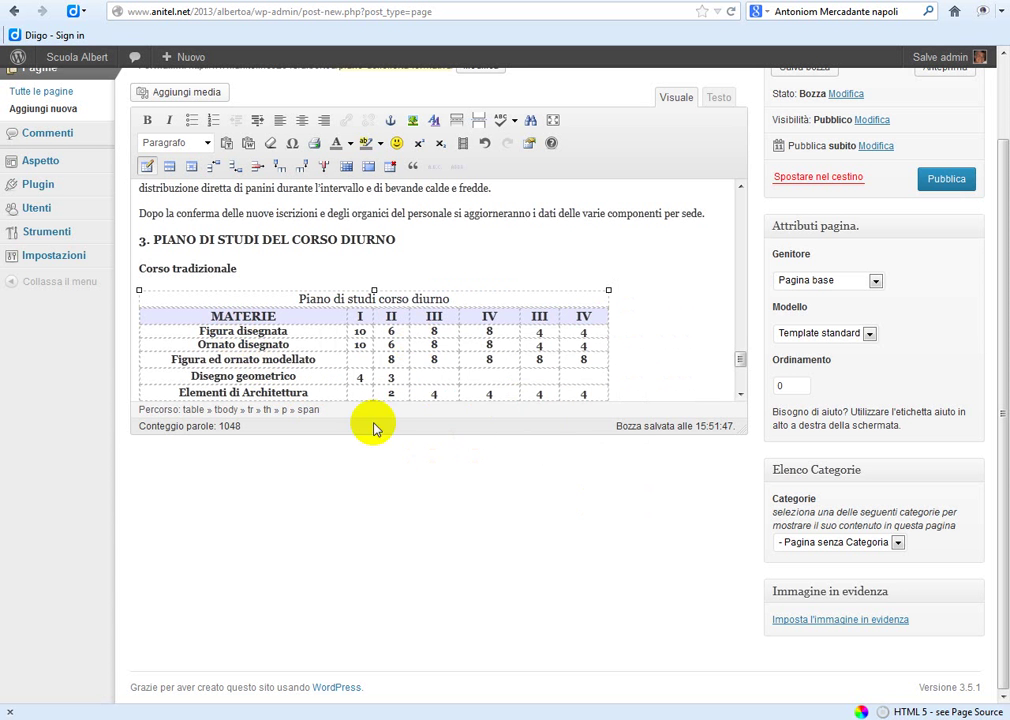
Examine the general and advanced properties of the "Figura disegnata" cell, leaving them as they are.
click(190, 166)
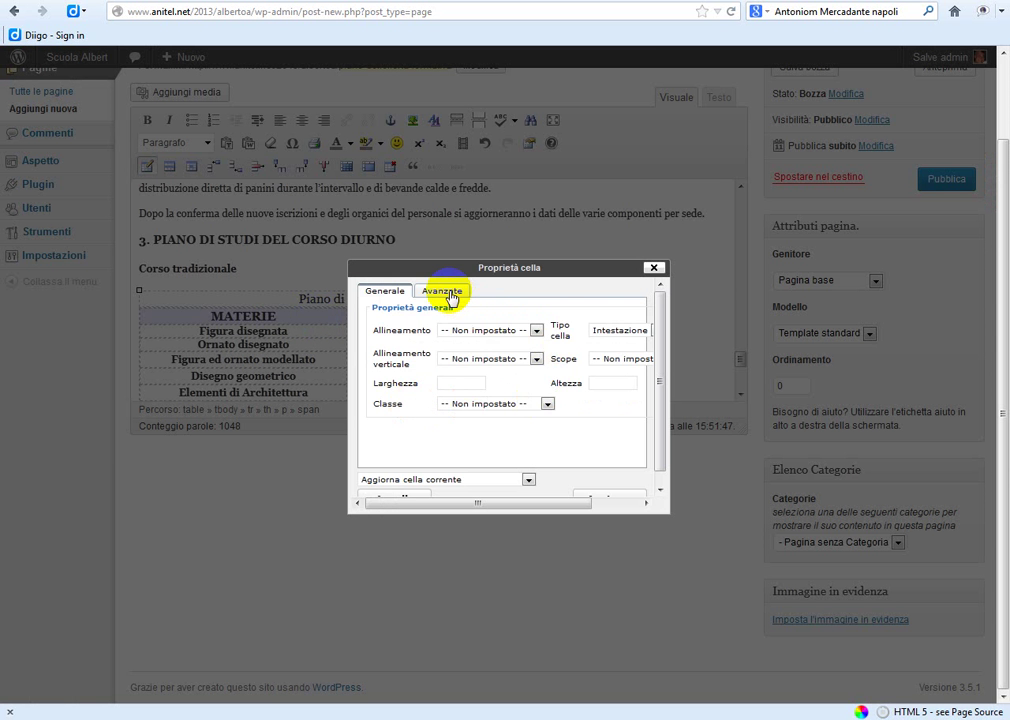
click(450, 294)
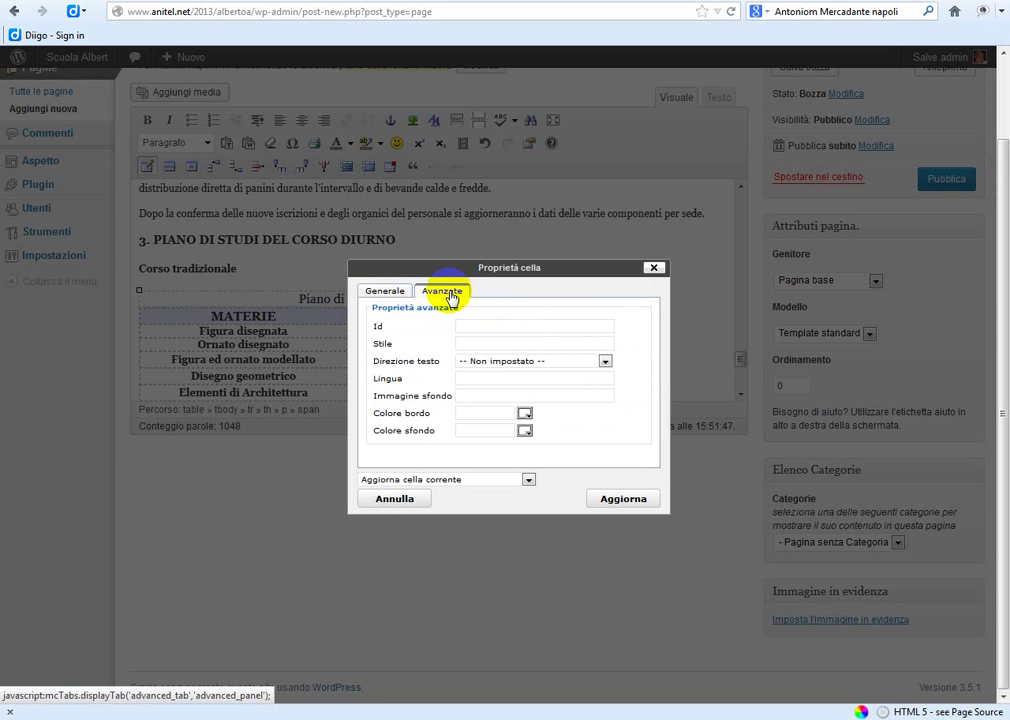
click(386, 293)
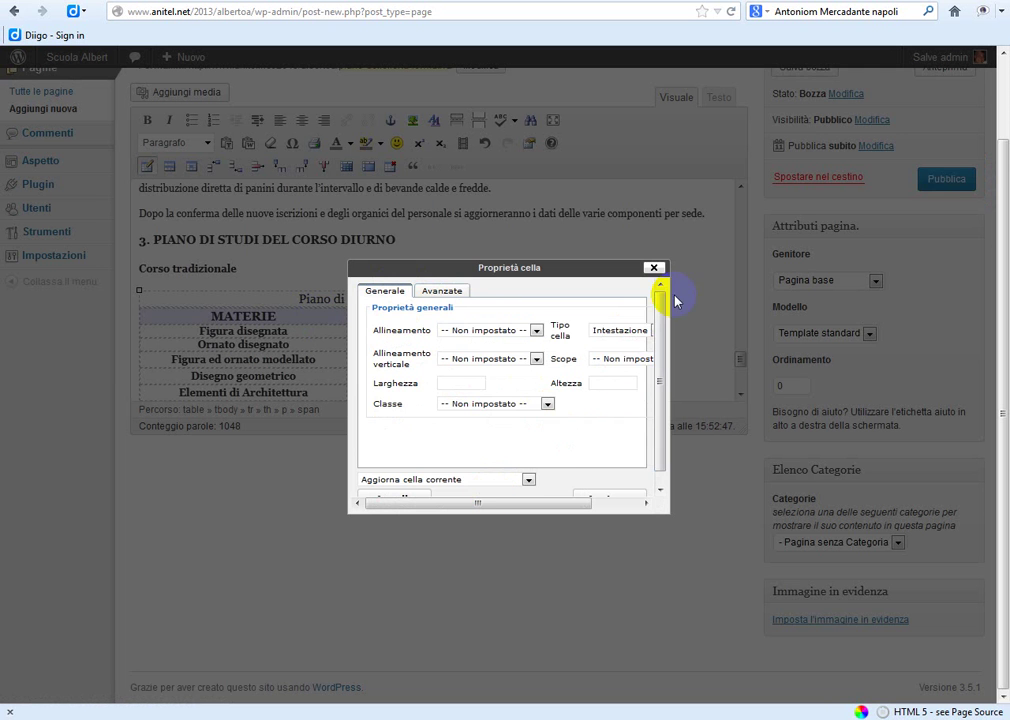
drag(660, 366, 654, 413)
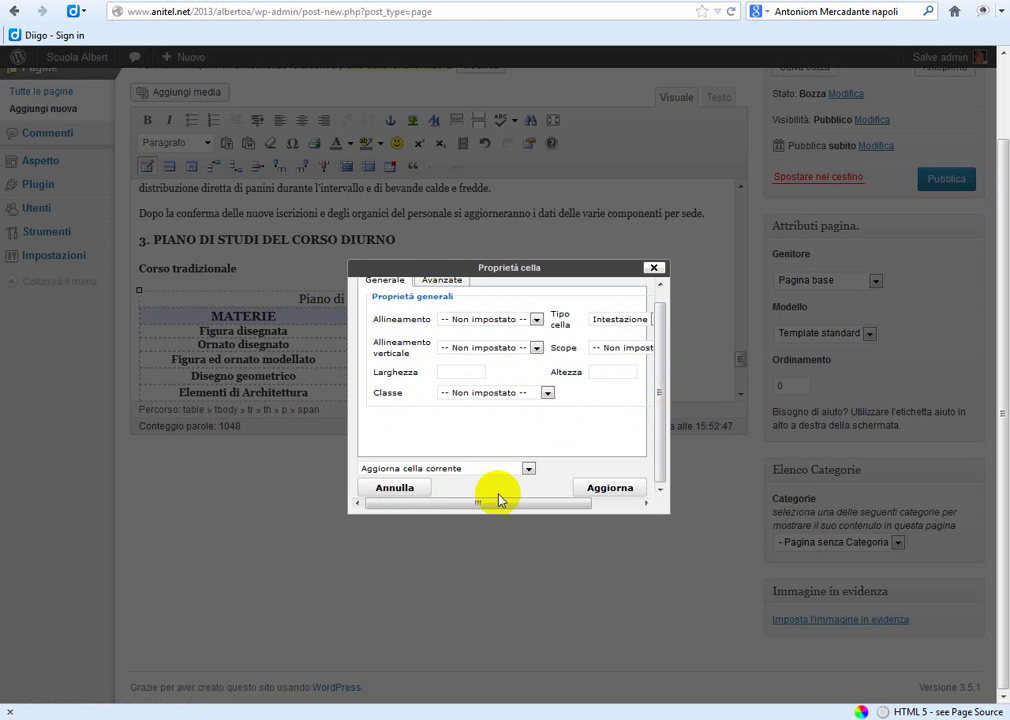
click(412, 551)
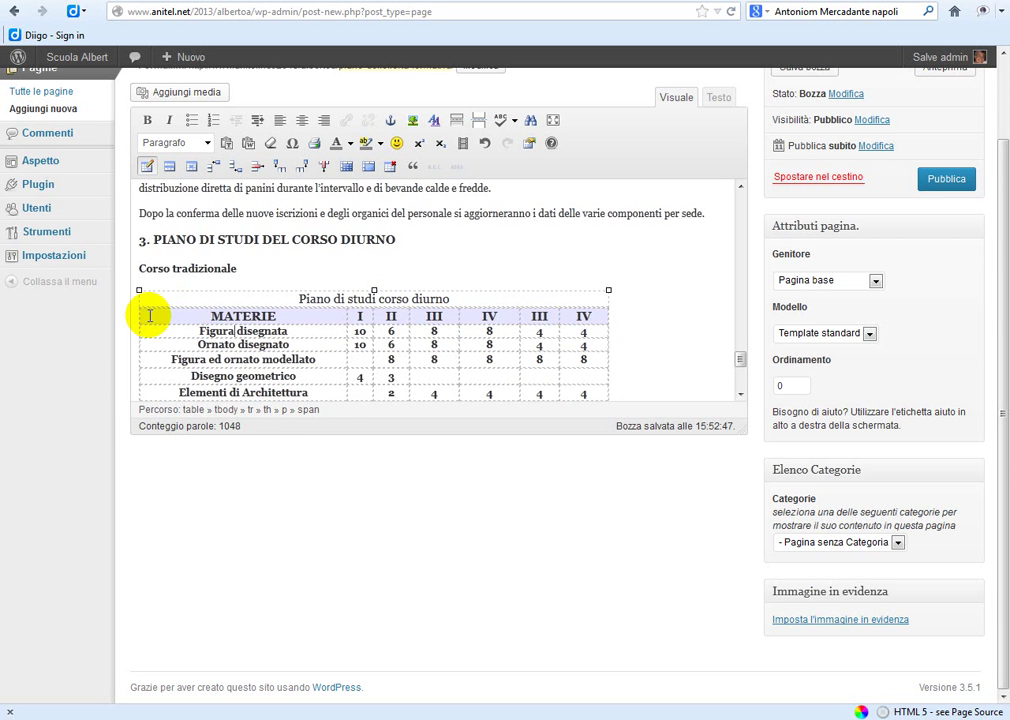
Clear the background colour in the MATERIE header row's properties and apply the row settings to all rows of the table.
drag(149, 316, 597, 311)
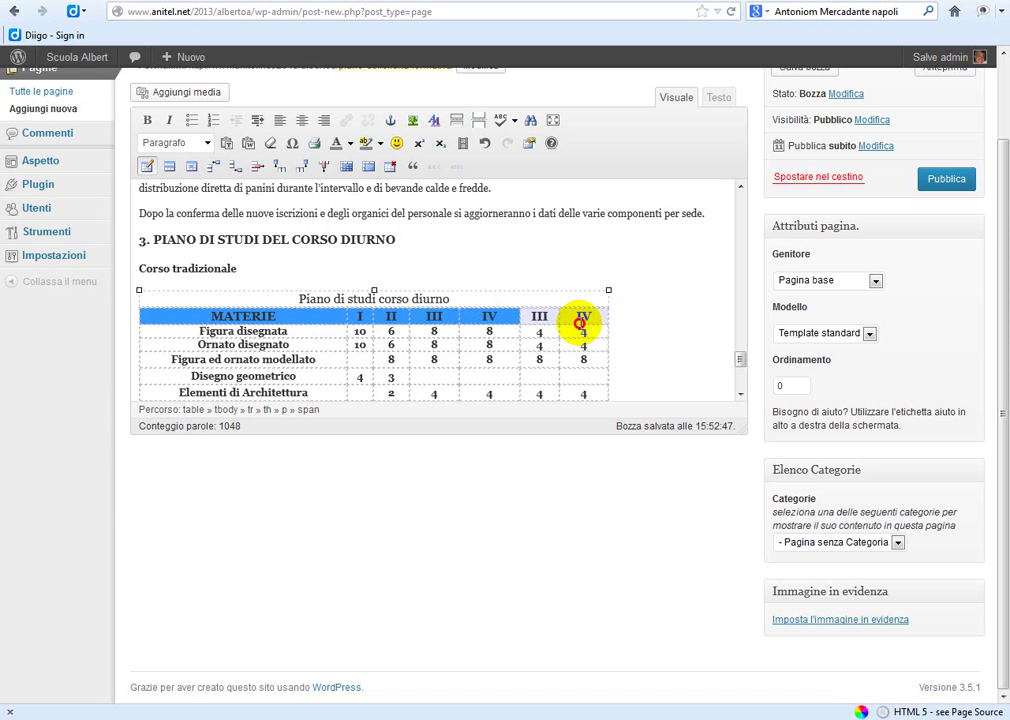
click(590, 317)
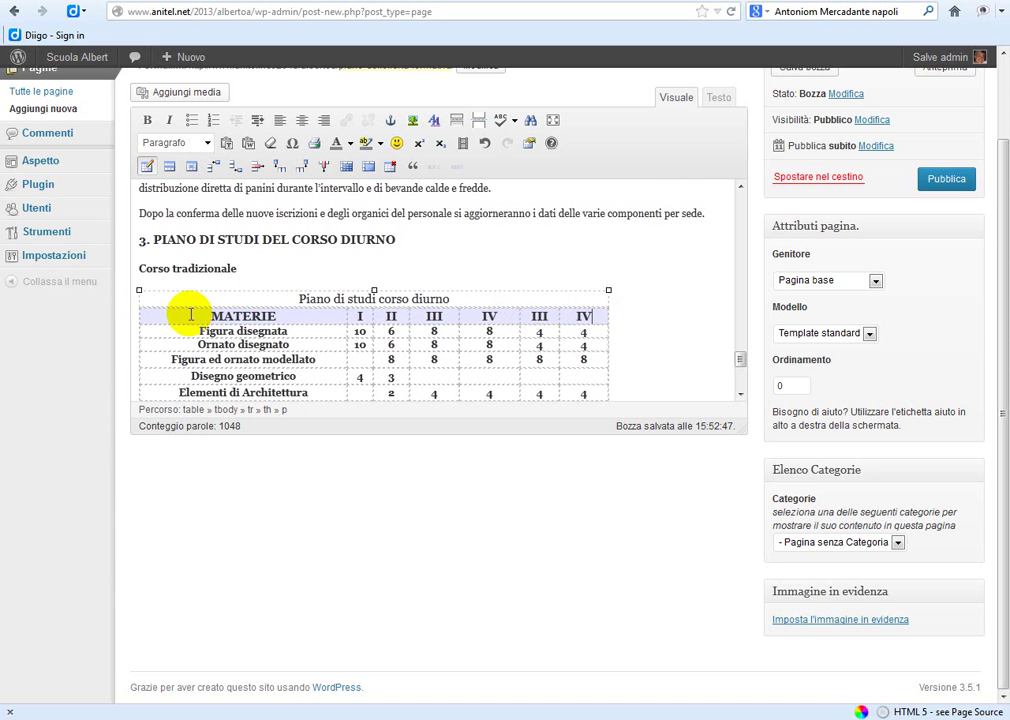
click(169, 166)
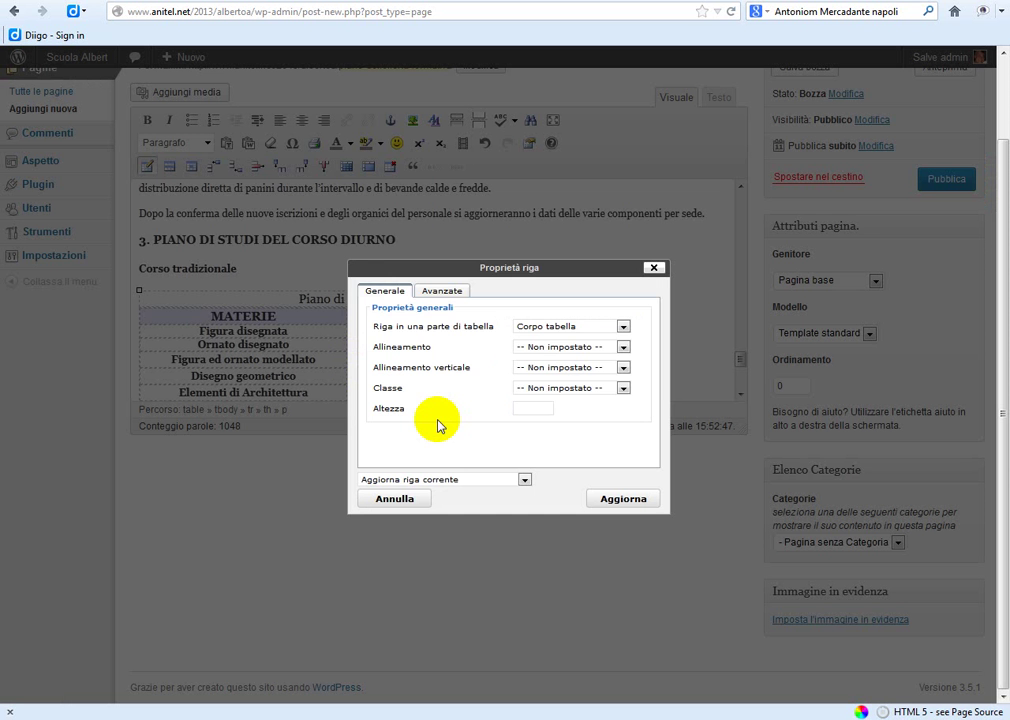
click(437, 296)
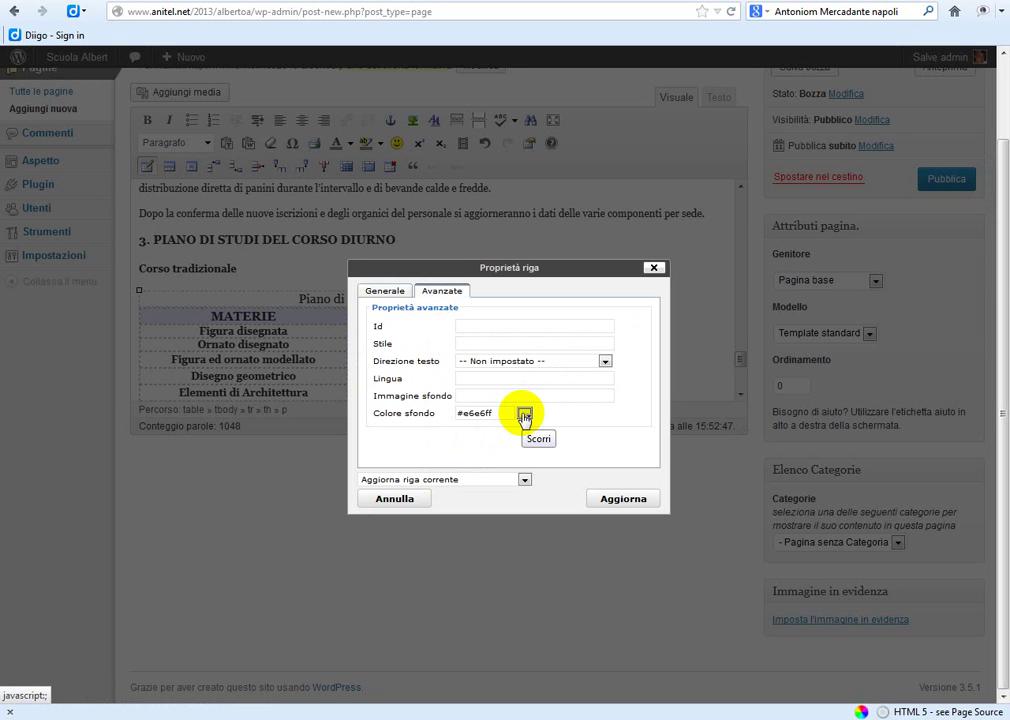
click(524, 416)
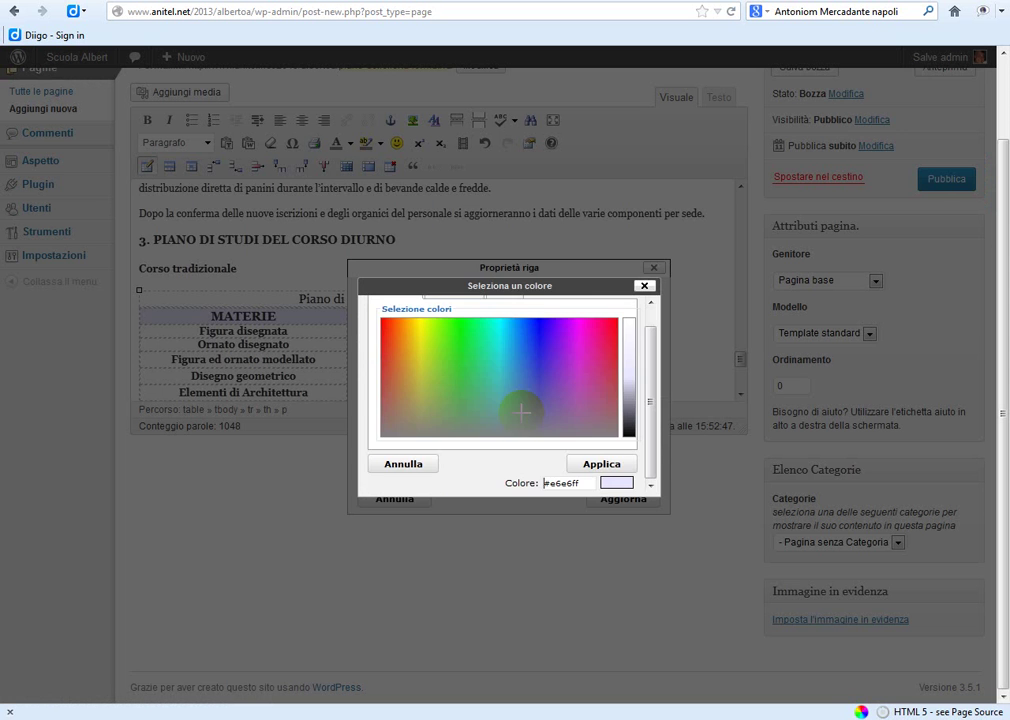
click(392, 464)
drag(496, 413, 190, 428)
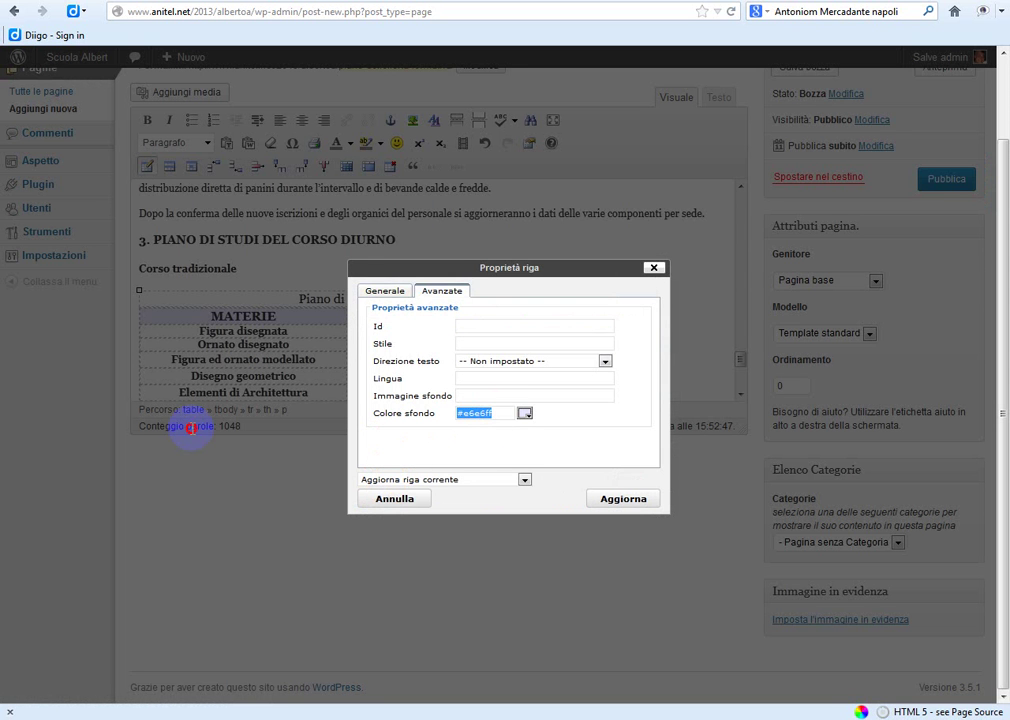
key(Delete)
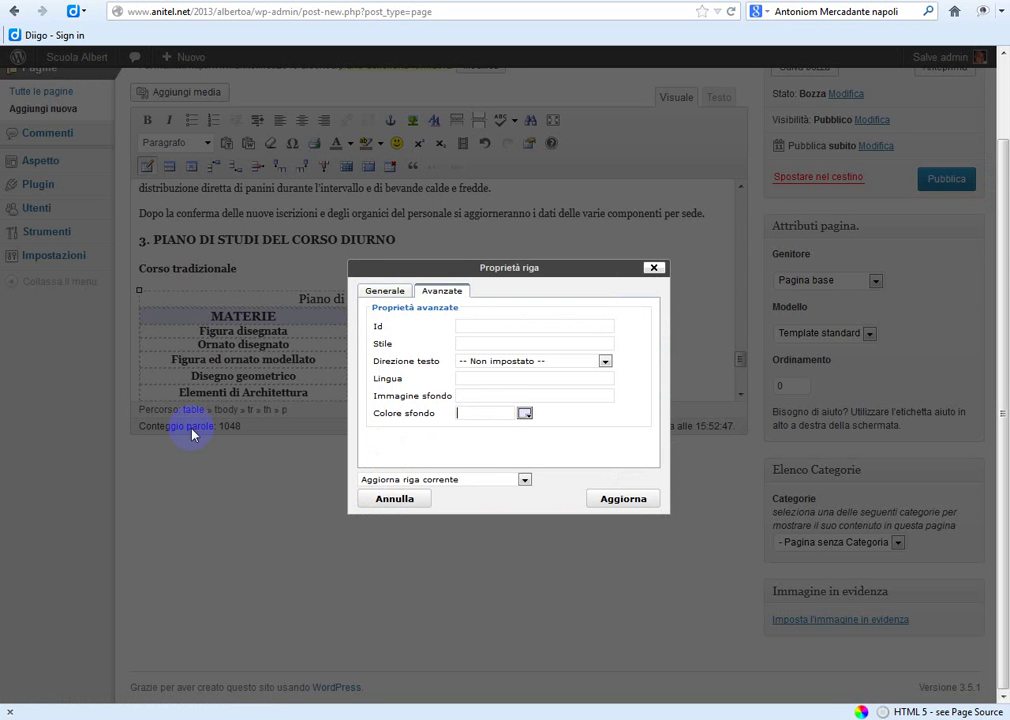
click(524, 481)
click(450, 525)
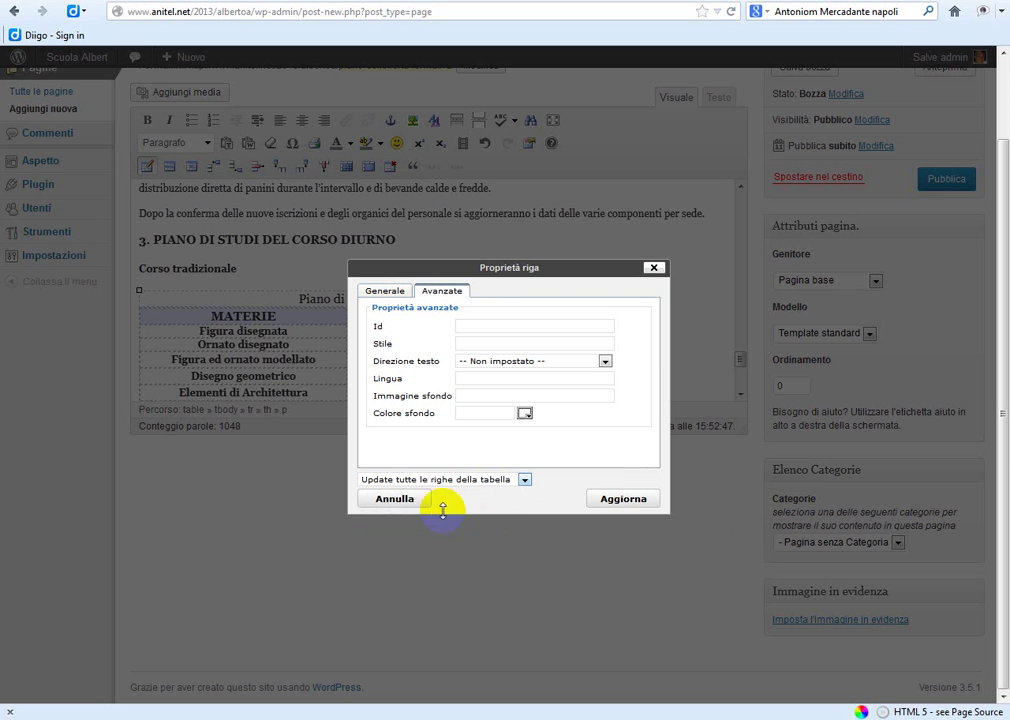
click(611, 500)
Check the general and advanced row properties of the "Figura disegnata" row without changing them.
click(185, 331)
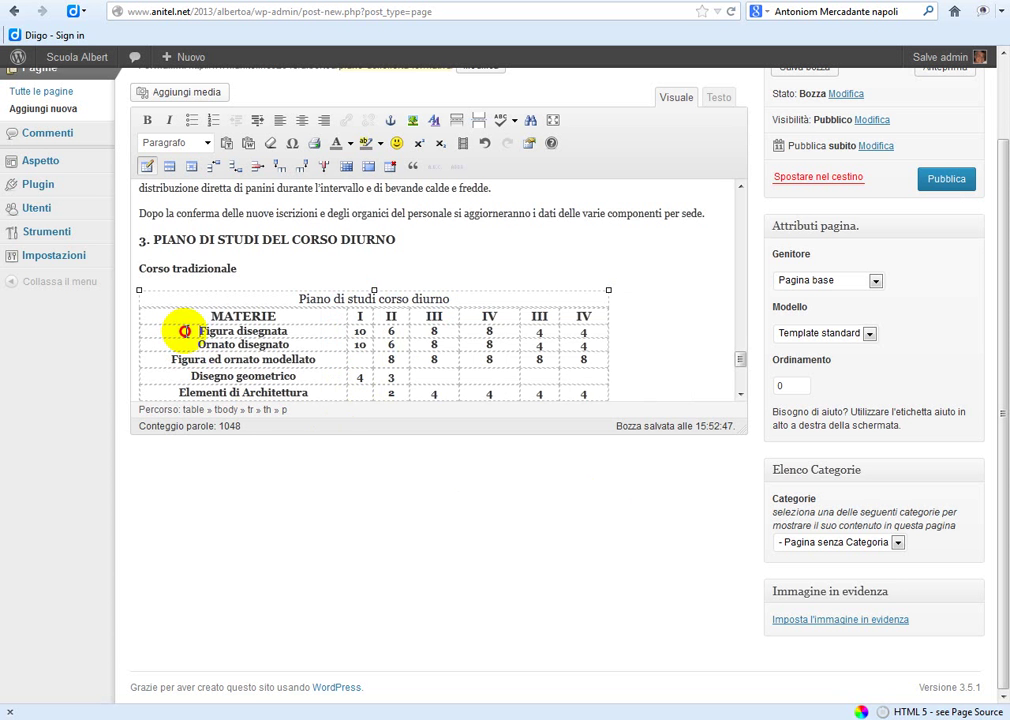
drag(185, 331, 588, 333)
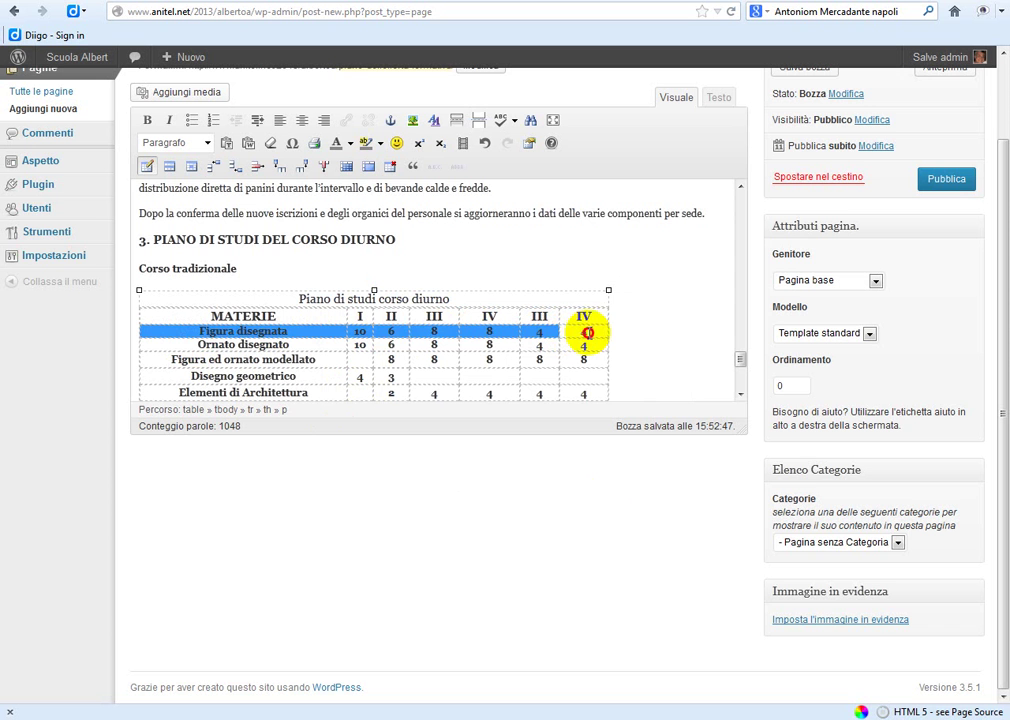
click(190, 334)
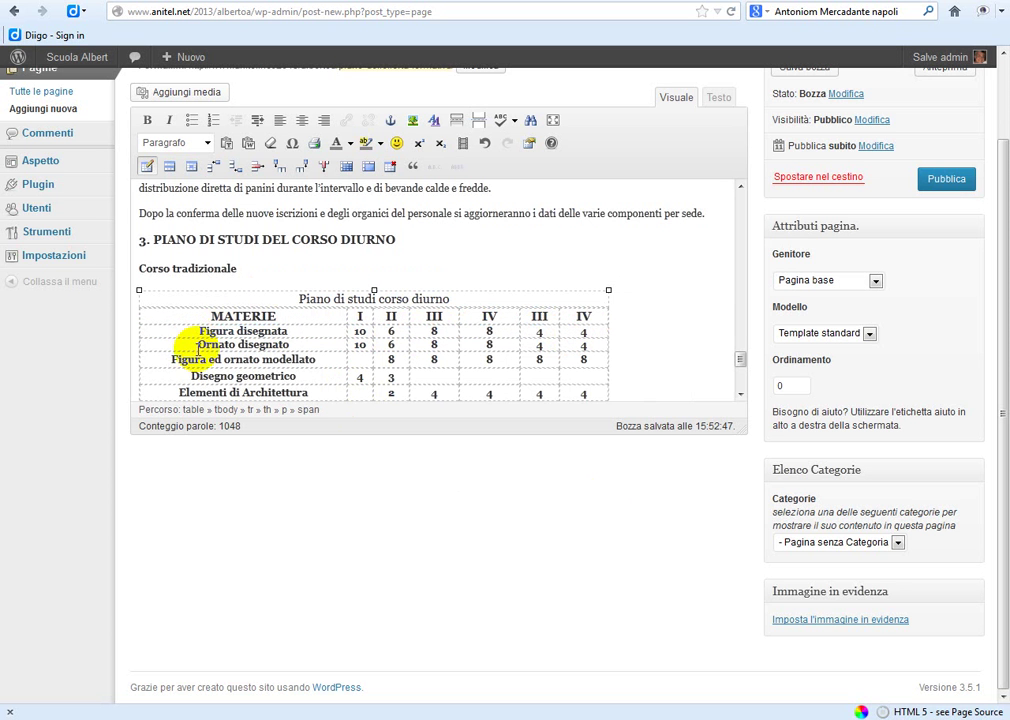
click(171, 168)
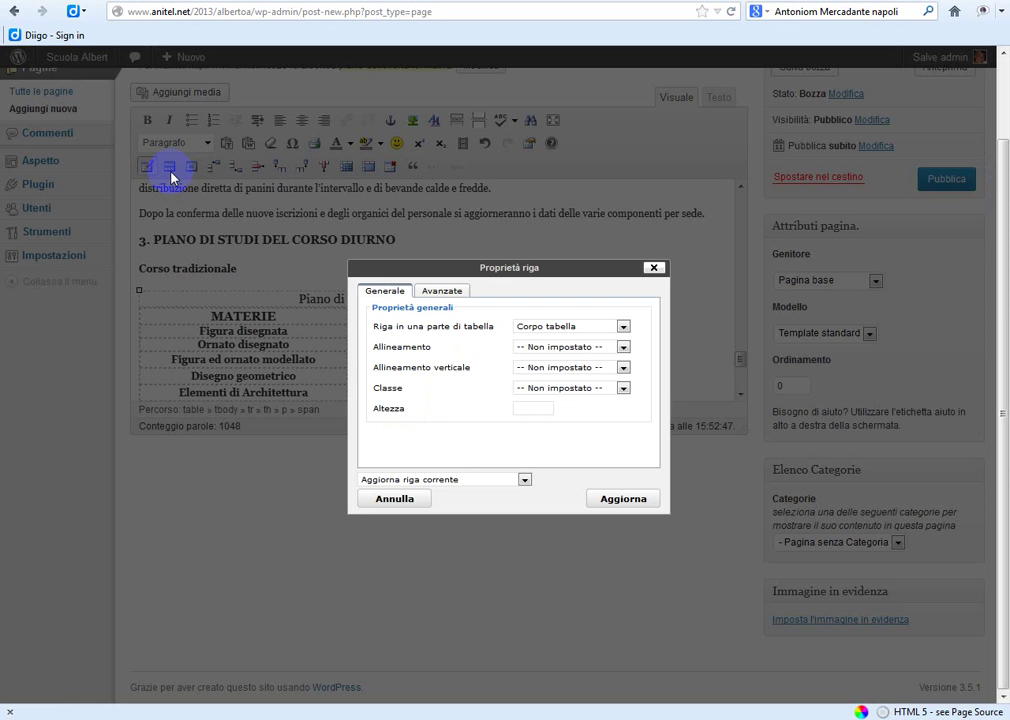
click(449, 292)
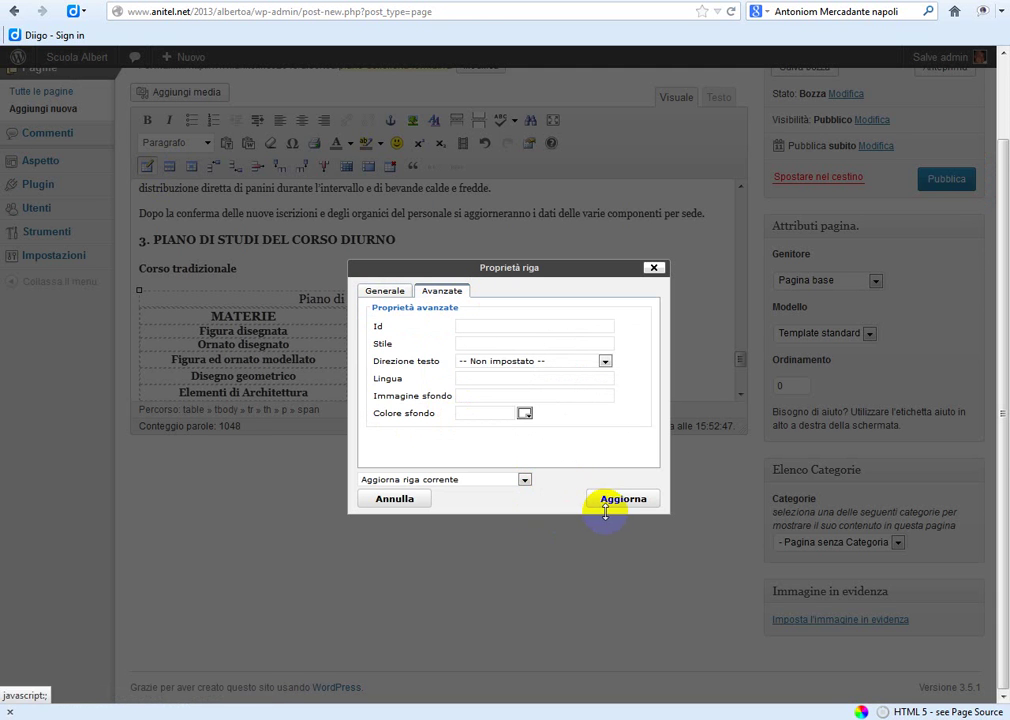
click(393, 499)
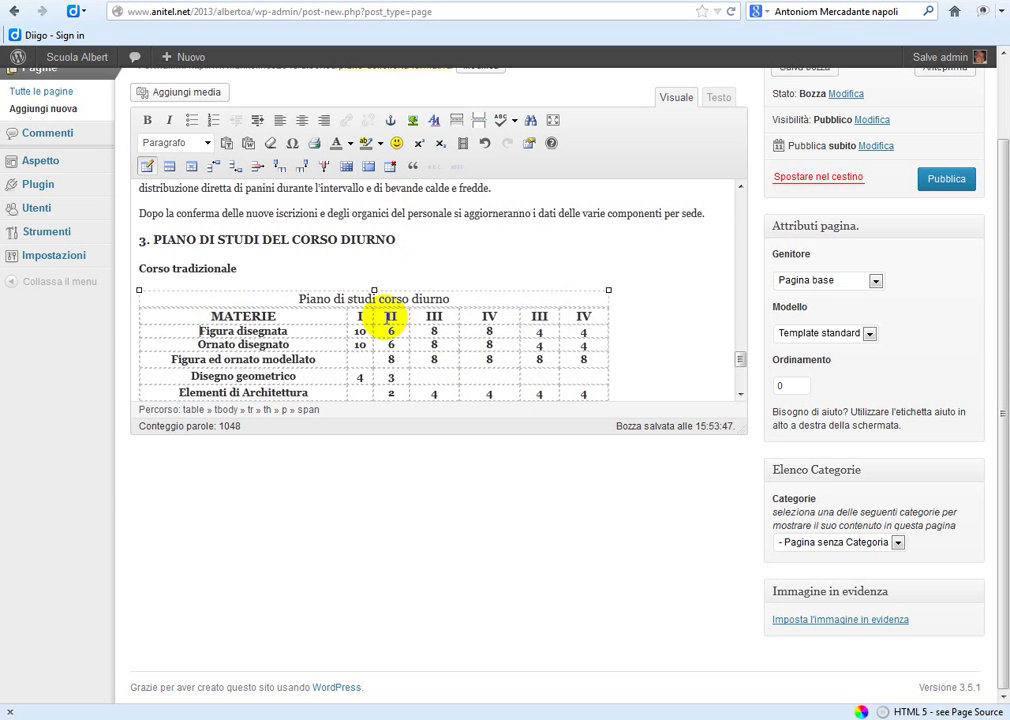
Inspect the HTML source of the table's "Figura disegnata" row, including its cell tags and font-size spans, and return to the visual view.
click(718, 97)
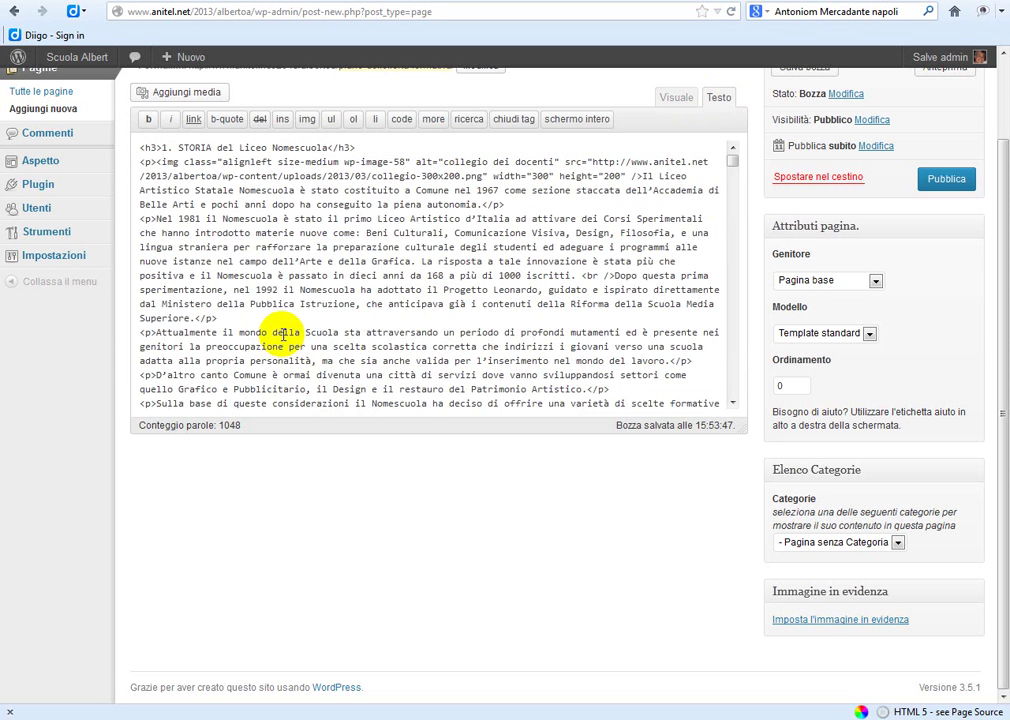
scroll(284, 335, down, 10)
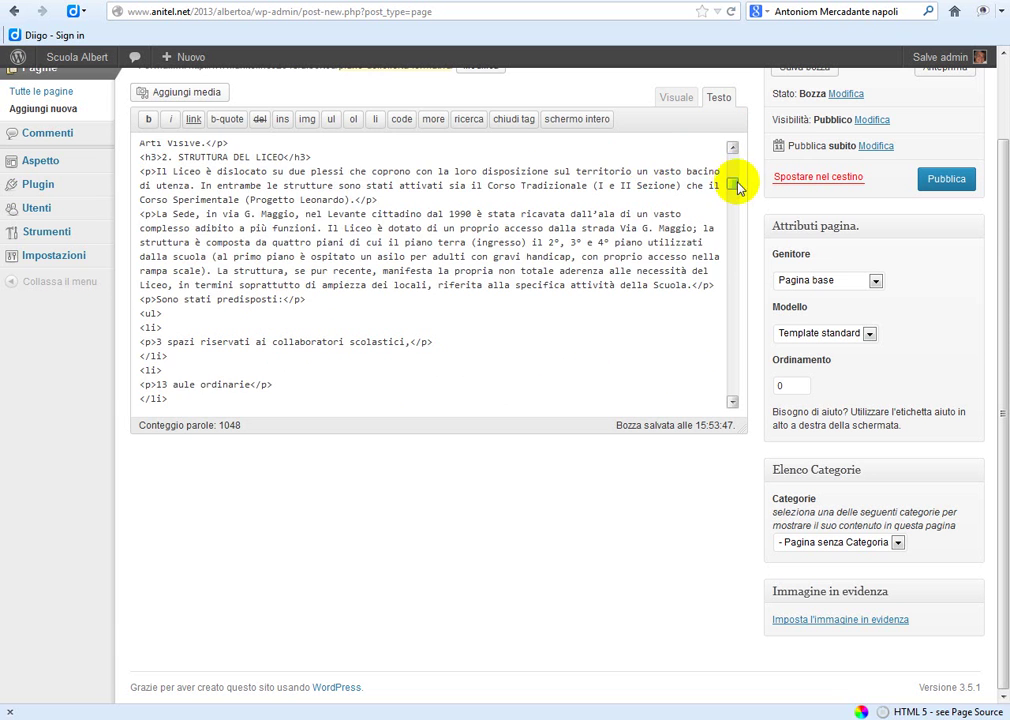
drag(735, 187, 748, 258)
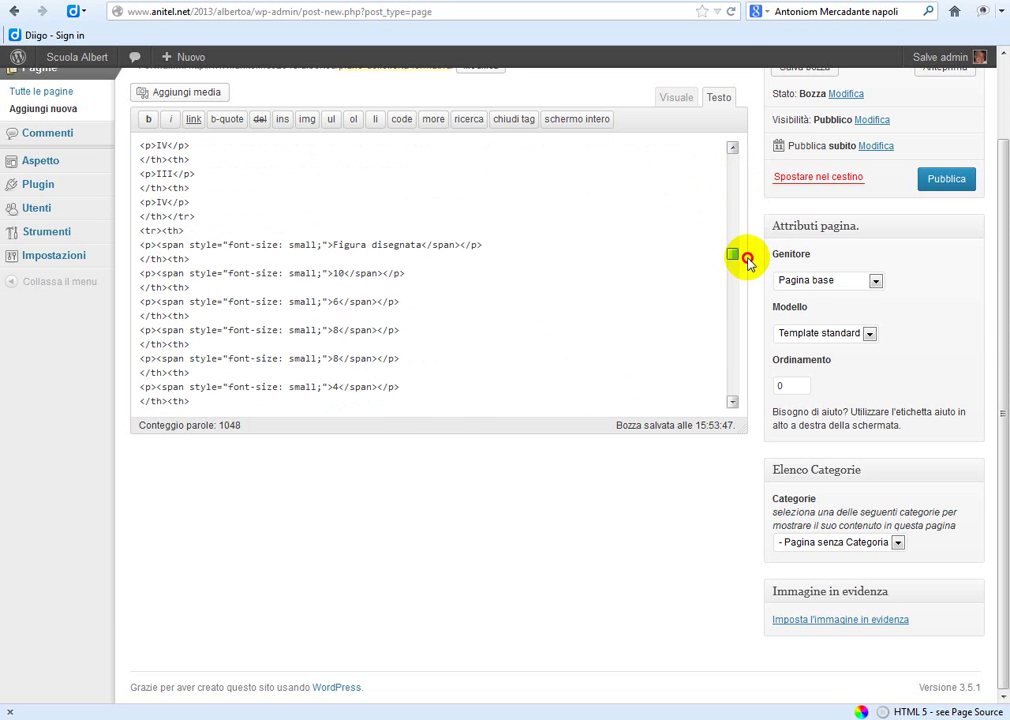
drag(748, 260, 751, 266)
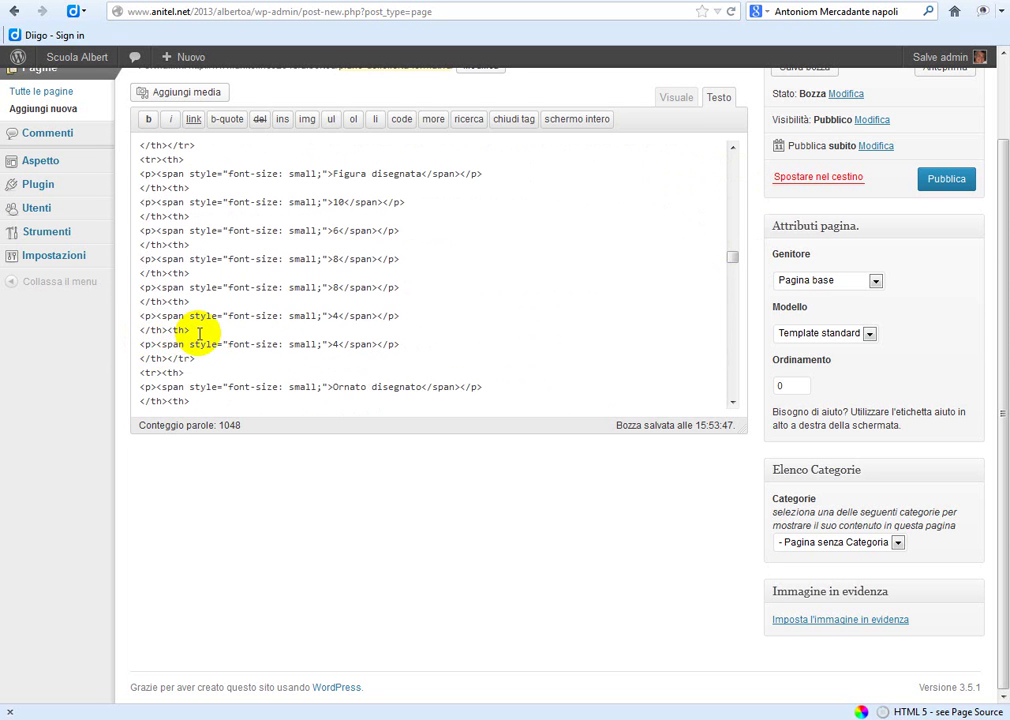
scroll(435, 305, up, 1)
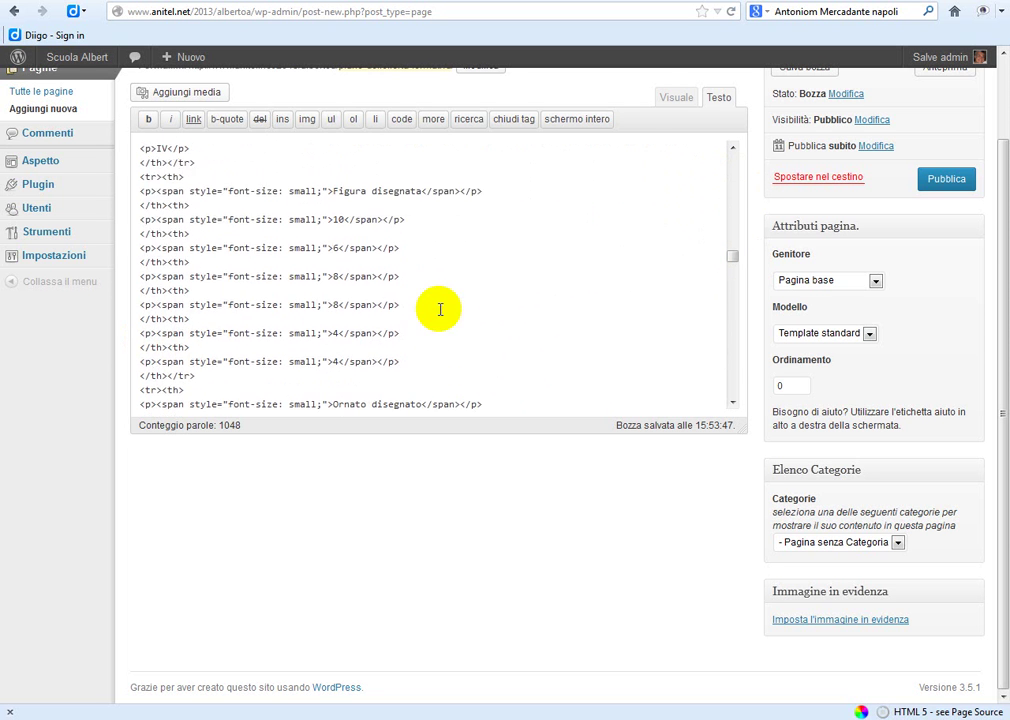
click(672, 99)
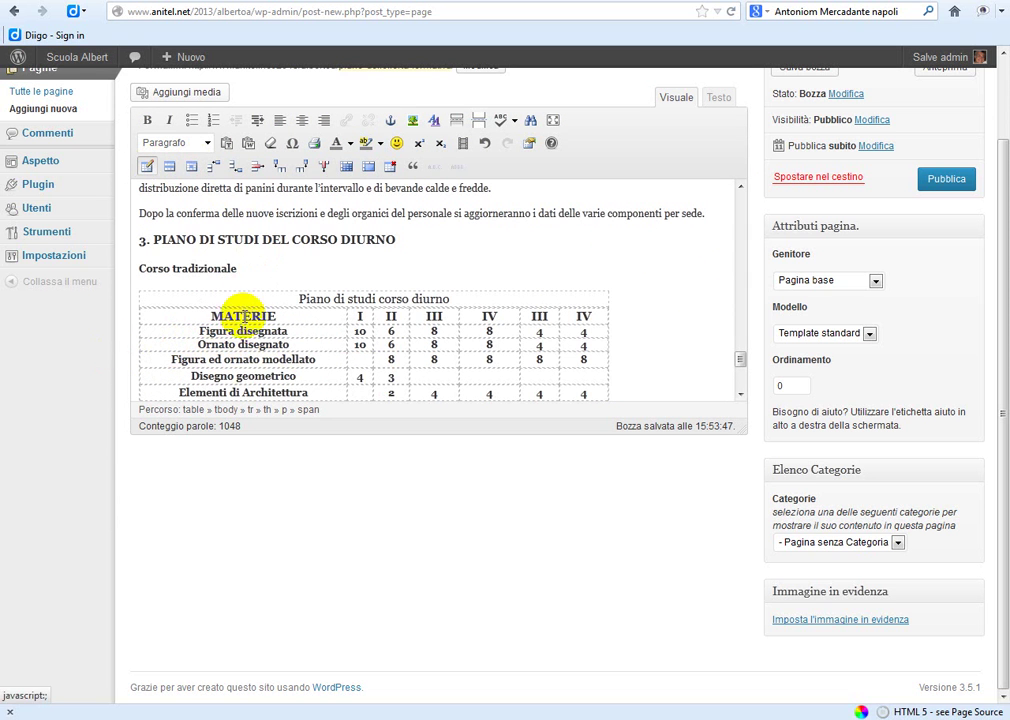
Set the cell type to Data in the properties of the "Figura ed ornato modellato" cell.
double_click(243, 318)
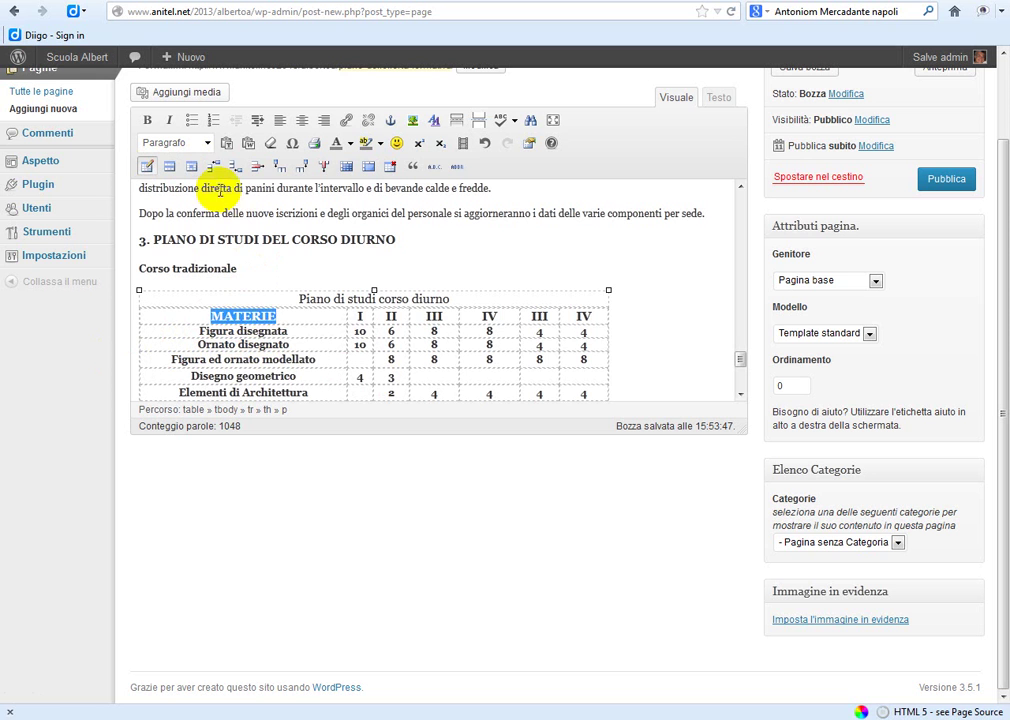
click(262, 359)
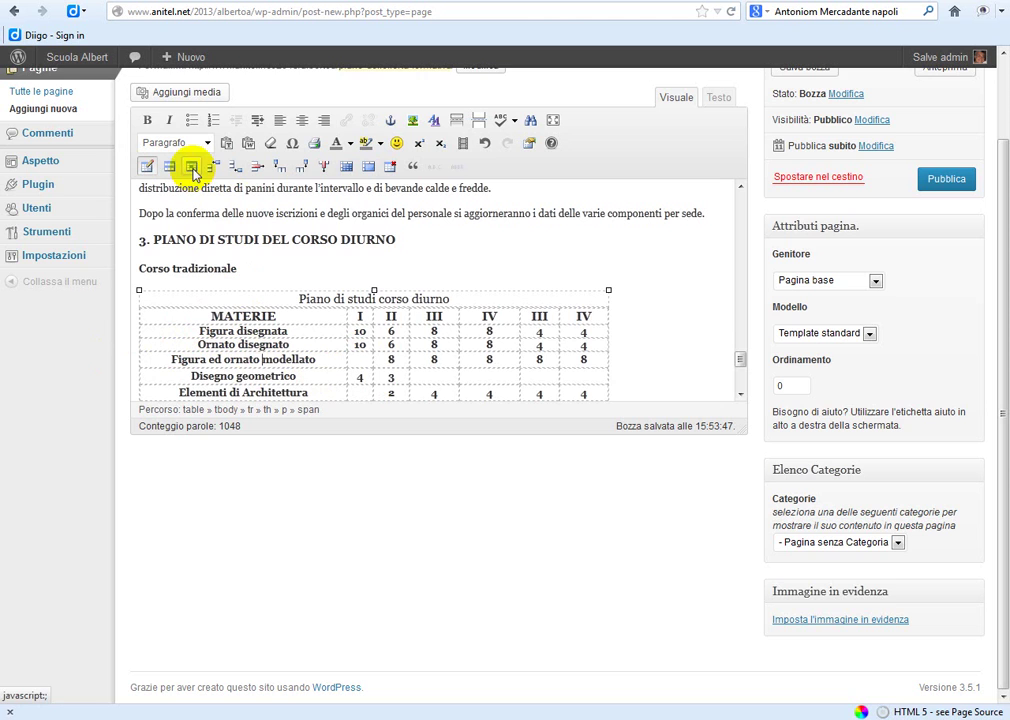
click(192, 166)
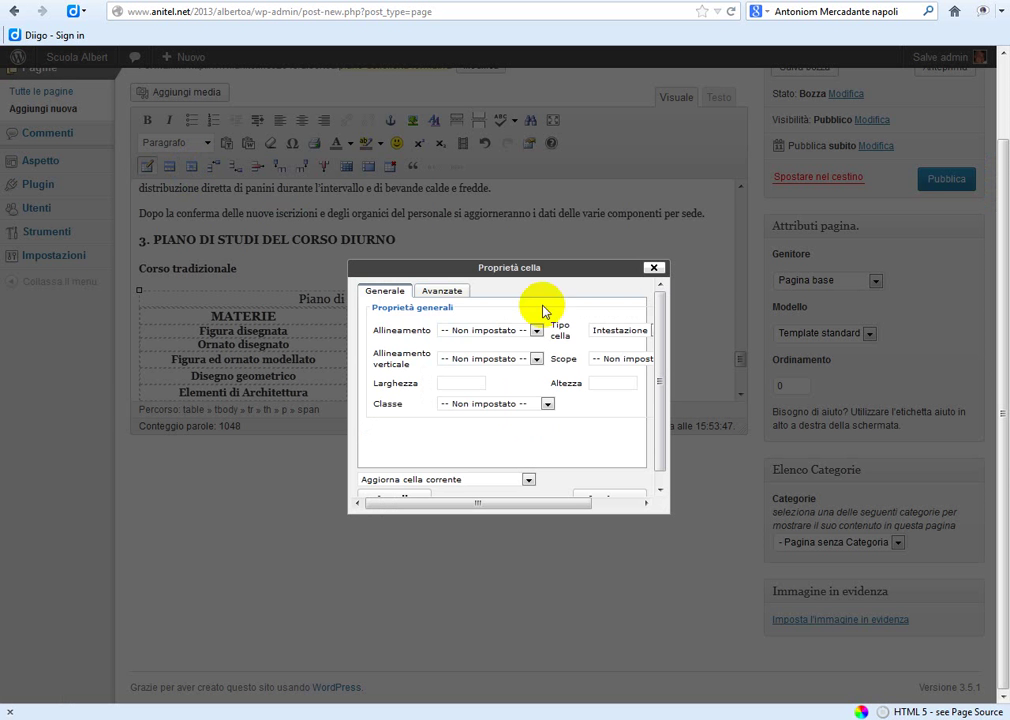
click(597, 334)
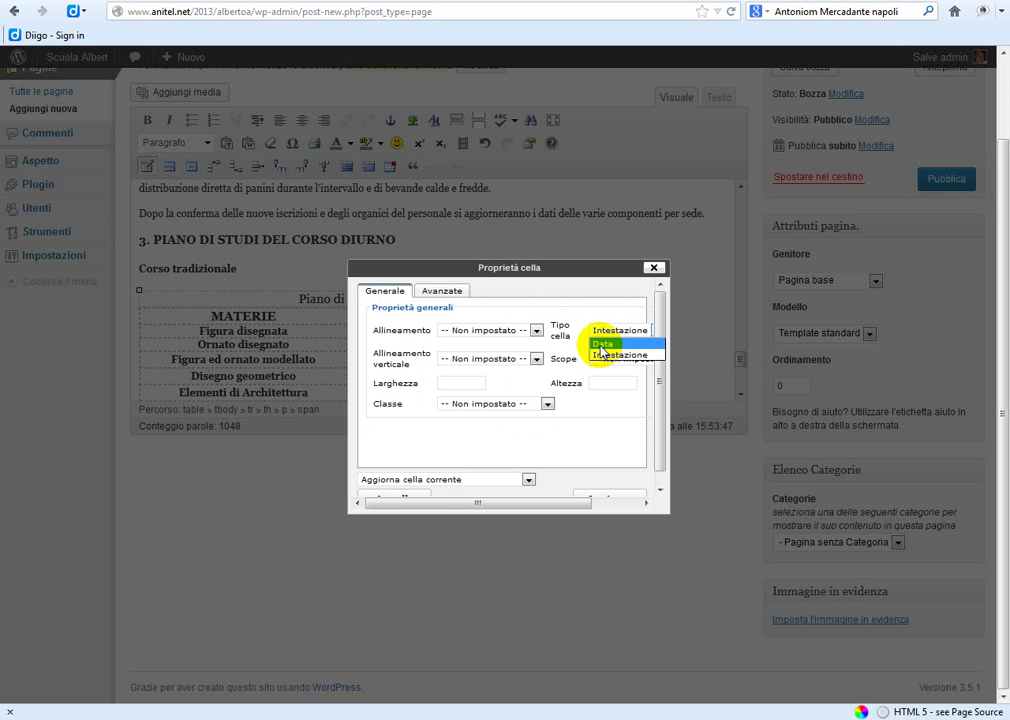
click(603, 345)
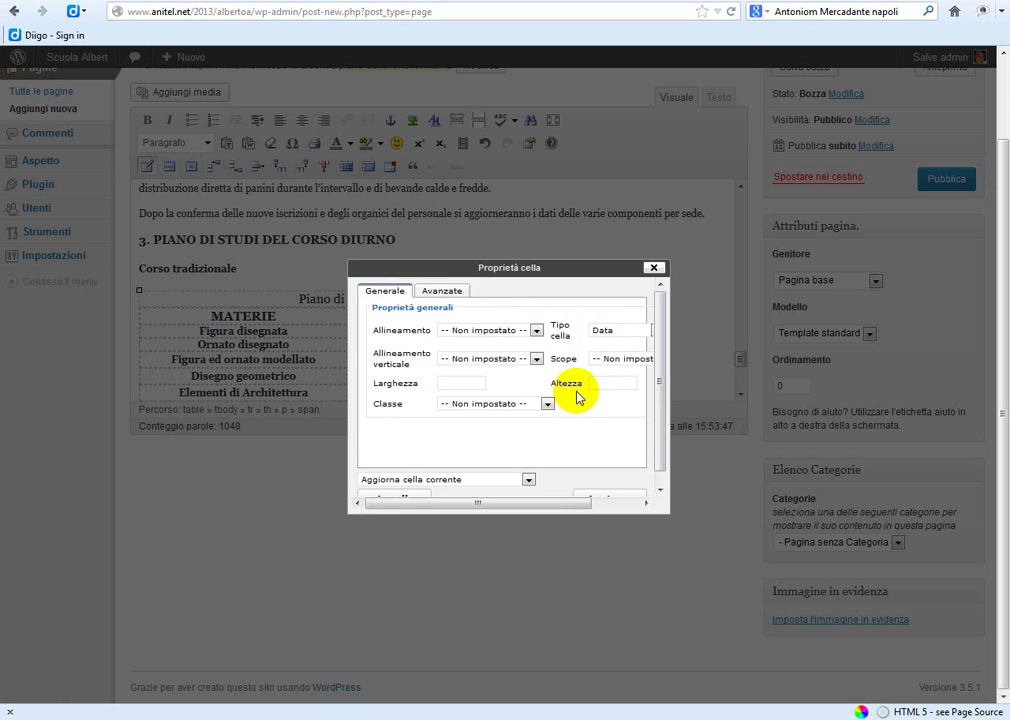
Apply the Data cell type to all cells of the "Piano di studi corso diurno" table.
scroll(560, 415, down, 1)
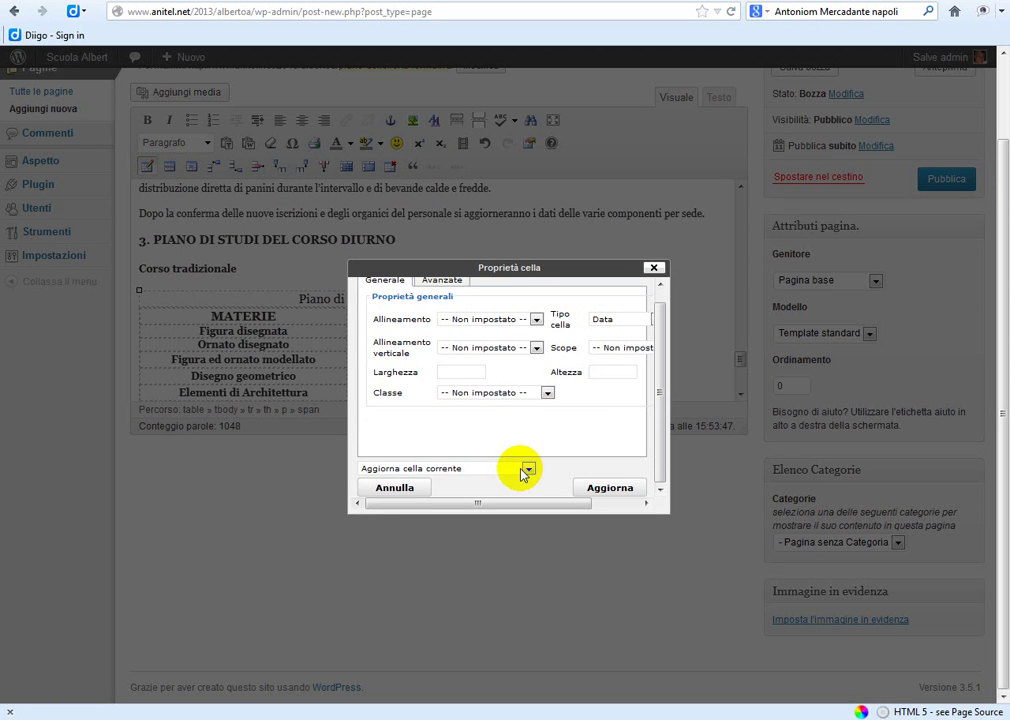
click(528, 469)
click(528, 469)
scroll(527, 476, up, 1)
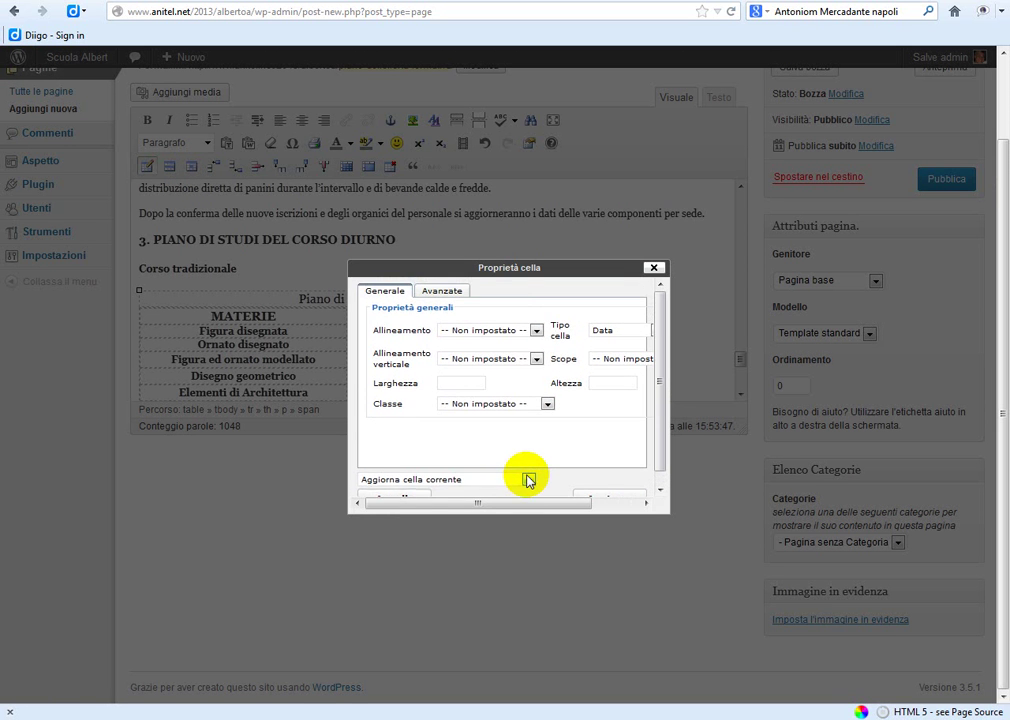
scroll(528, 479, up, 2)
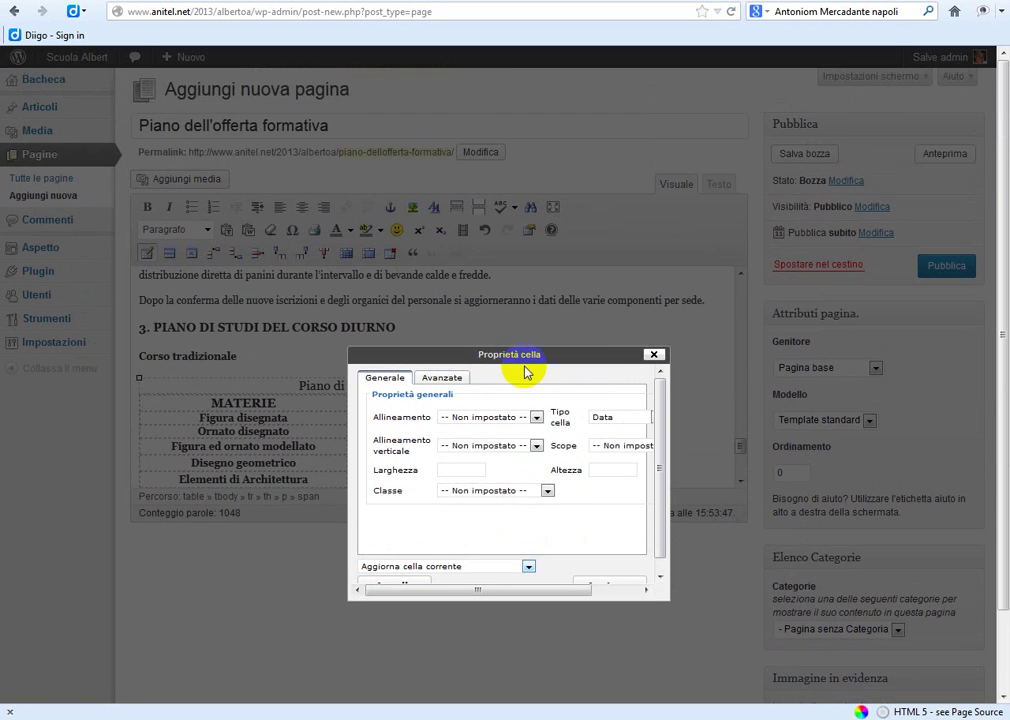
drag(518, 357, 519, 237)
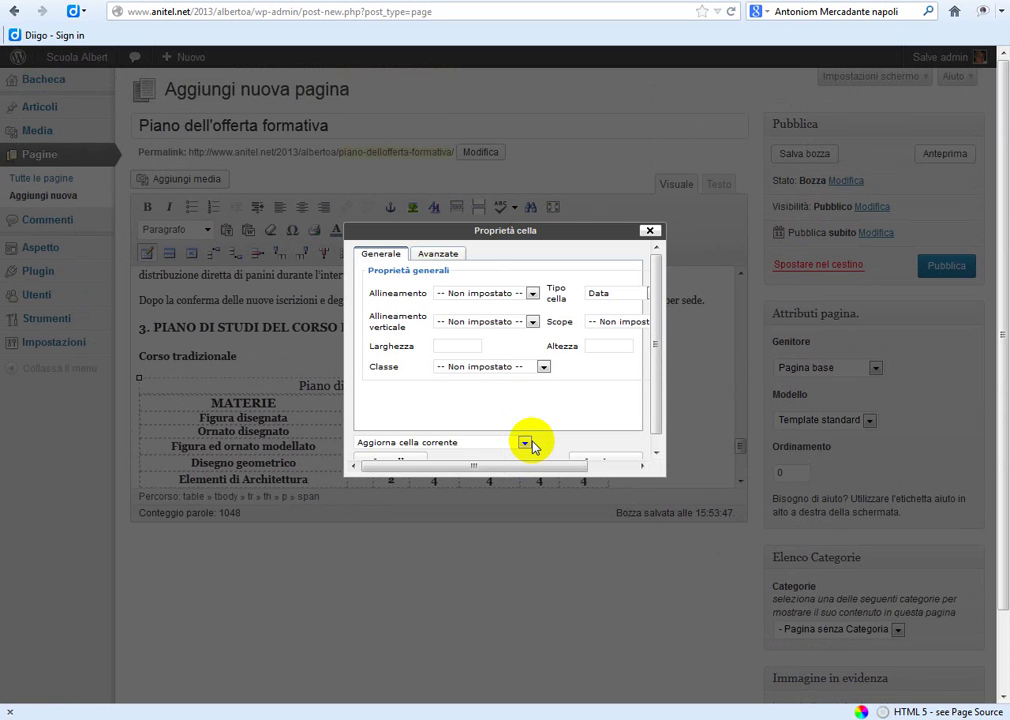
click(526, 441)
click(500, 488)
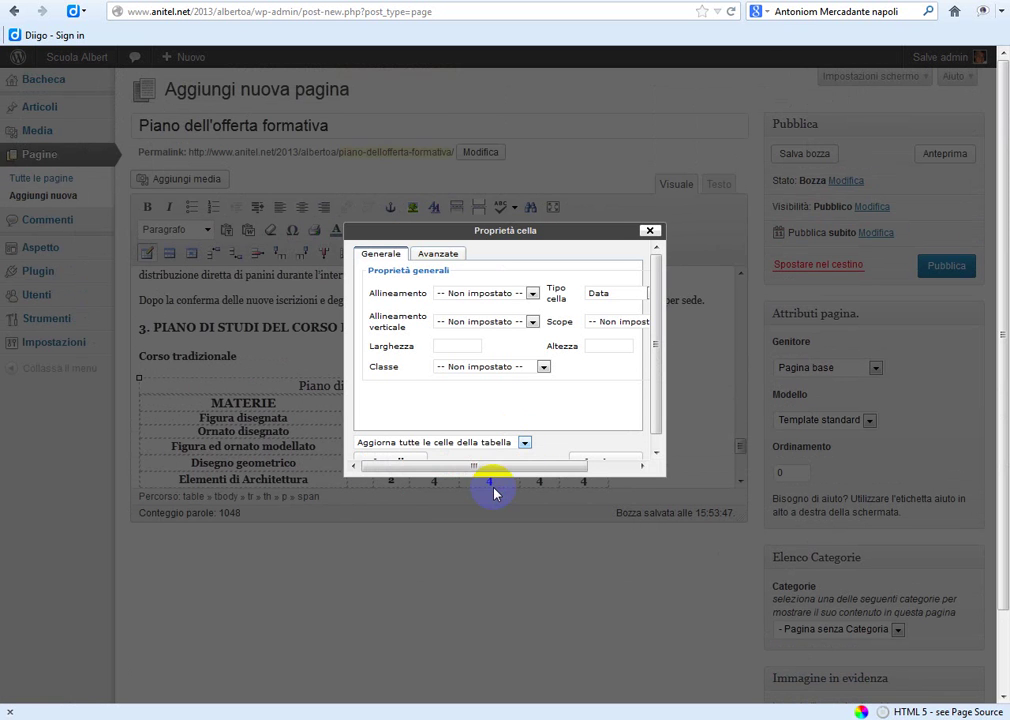
drag(565, 484, 561, 507)
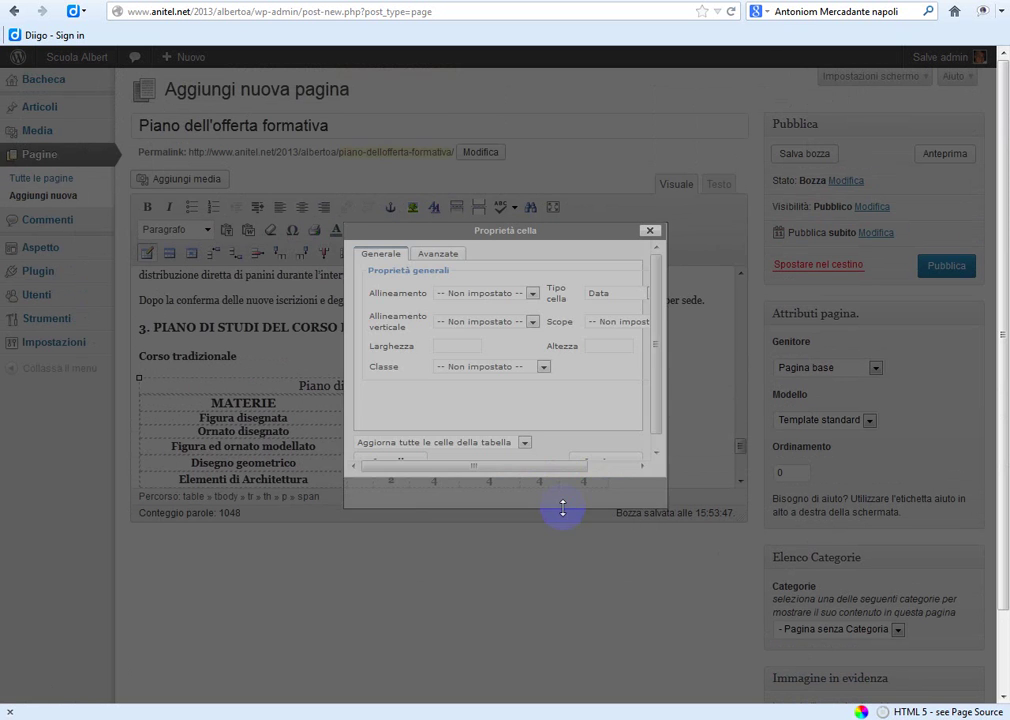
click(619, 462)
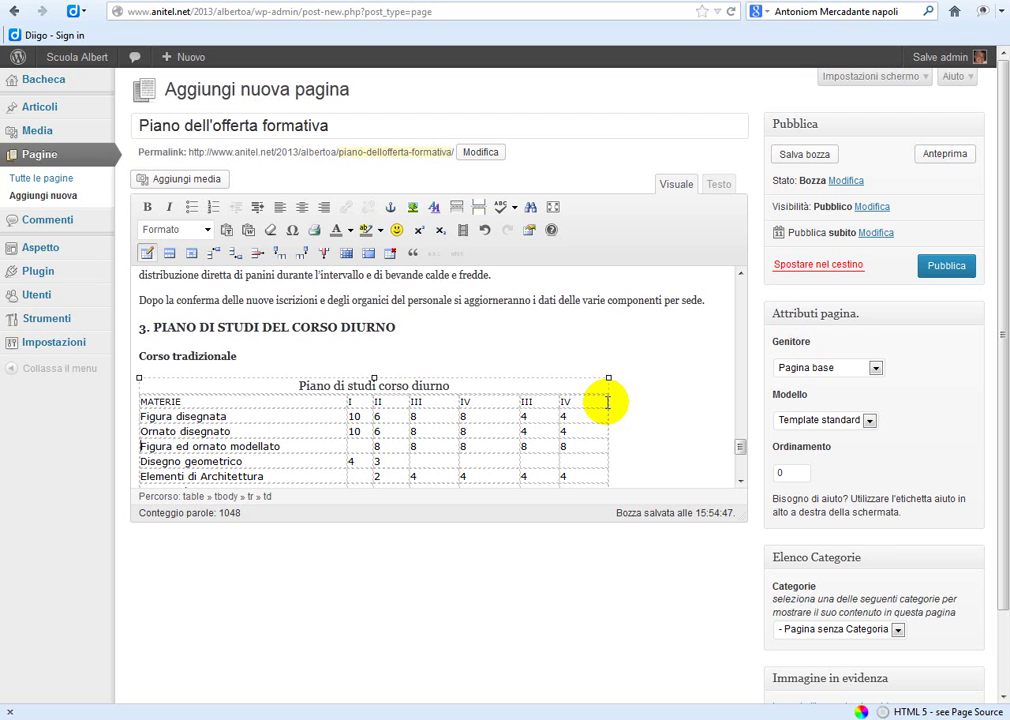
Set the MATERIE cell to type Intestazione with scope Colonna and apply it to all cells of that row.
click(205, 400)
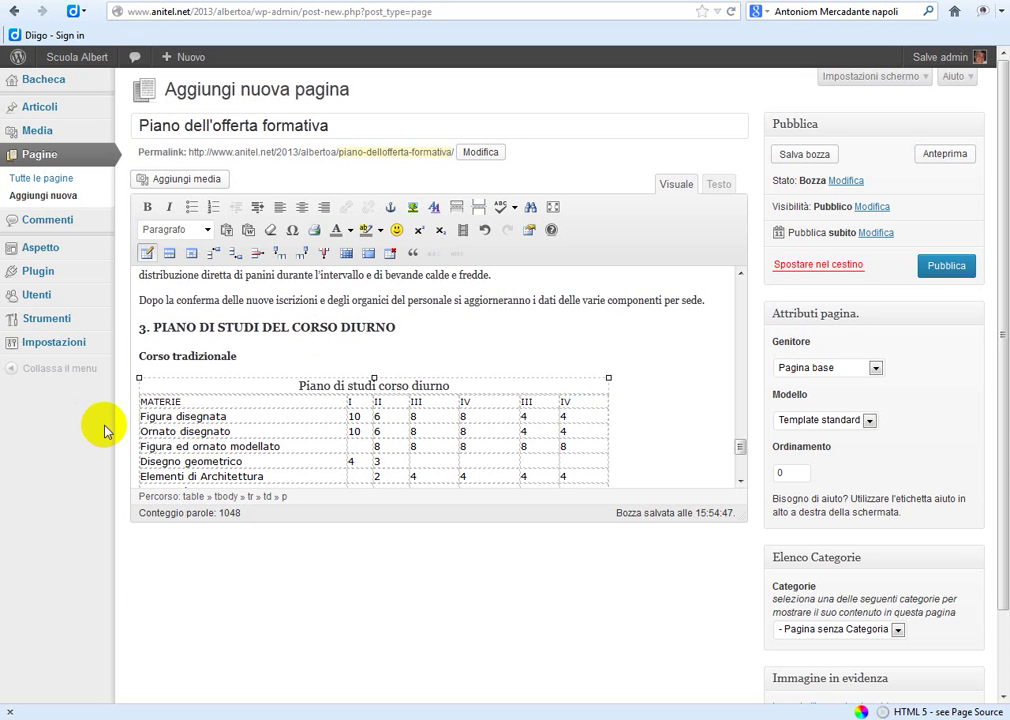
click(207, 405)
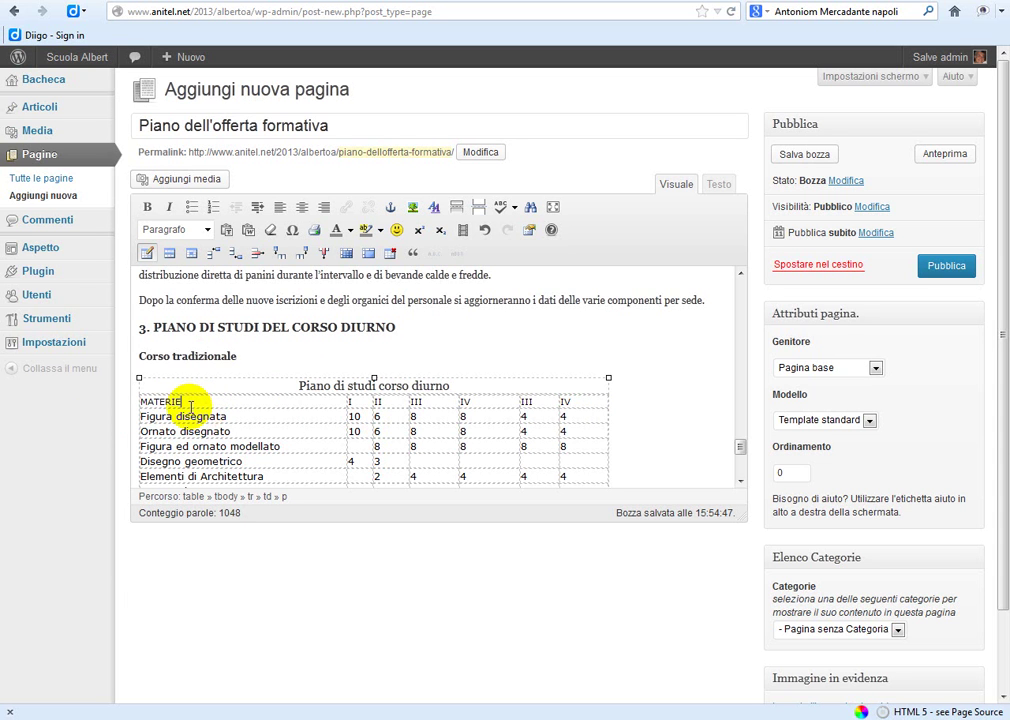
click(195, 256)
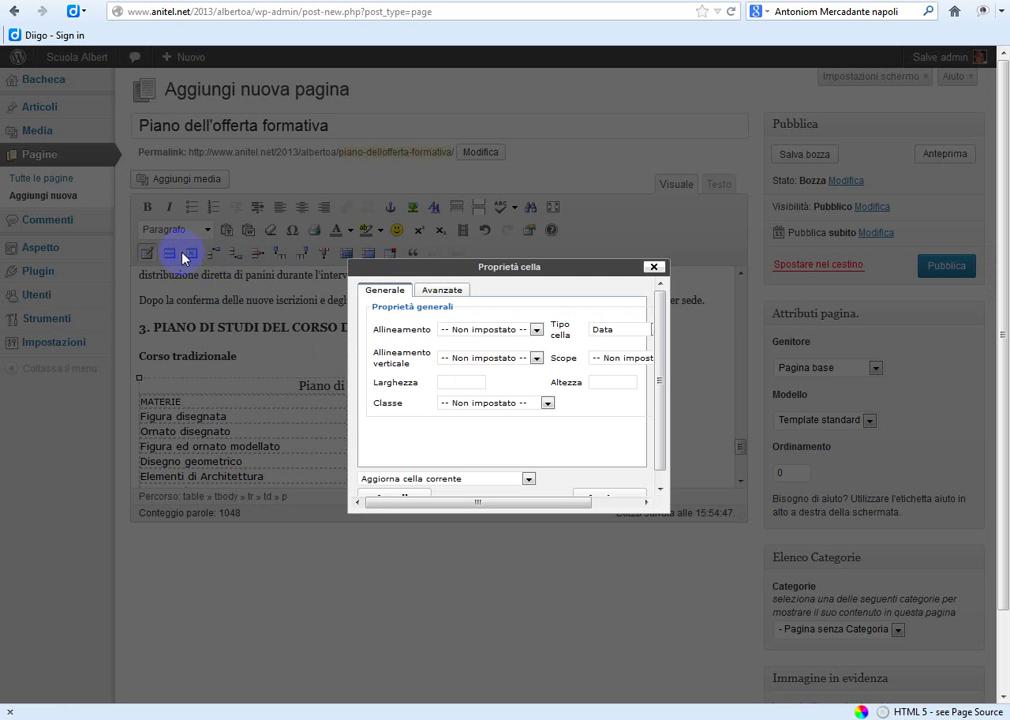
click(604, 329)
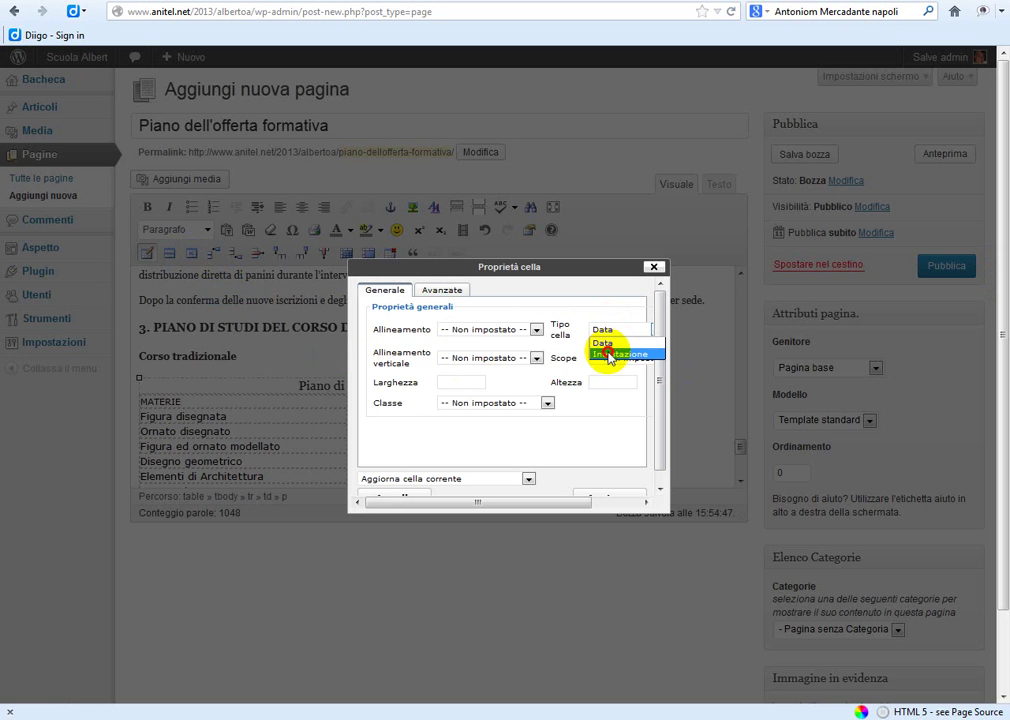
click(611, 355)
click(613, 362)
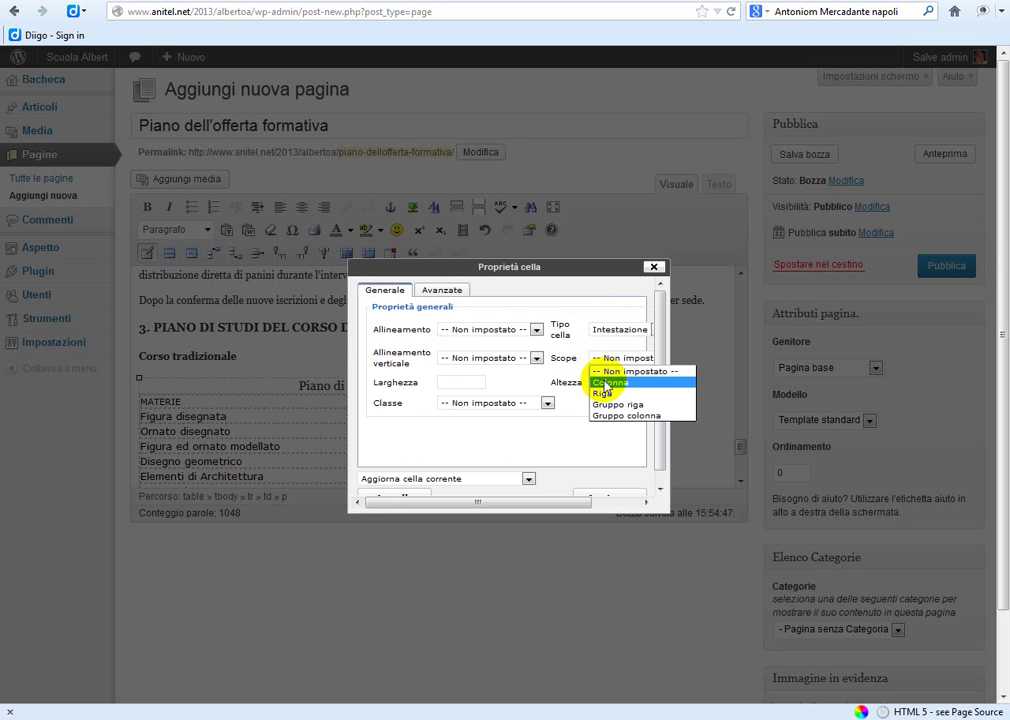
click(605, 383)
click(527, 479)
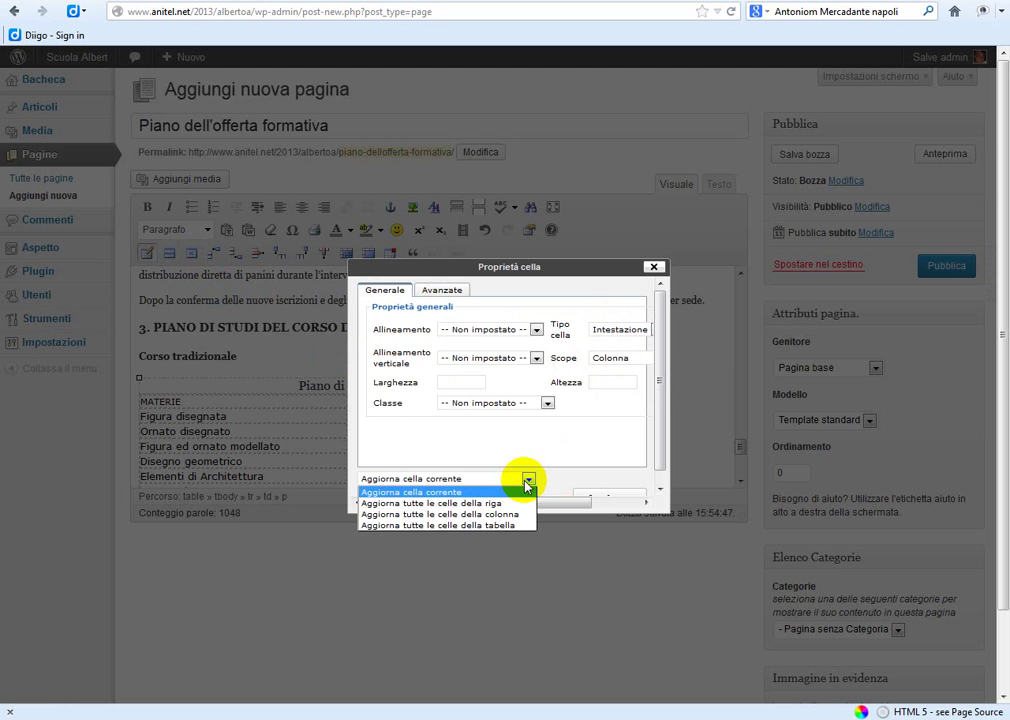
click(518, 504)
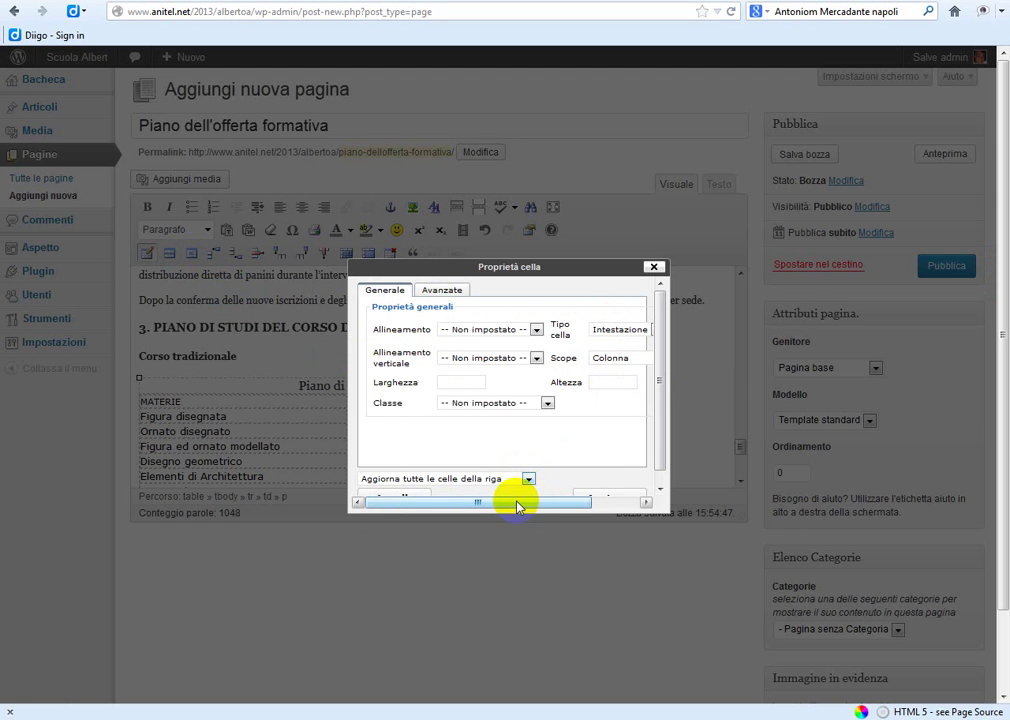
scroll(604, 467, down, 1)
click(638, 487)
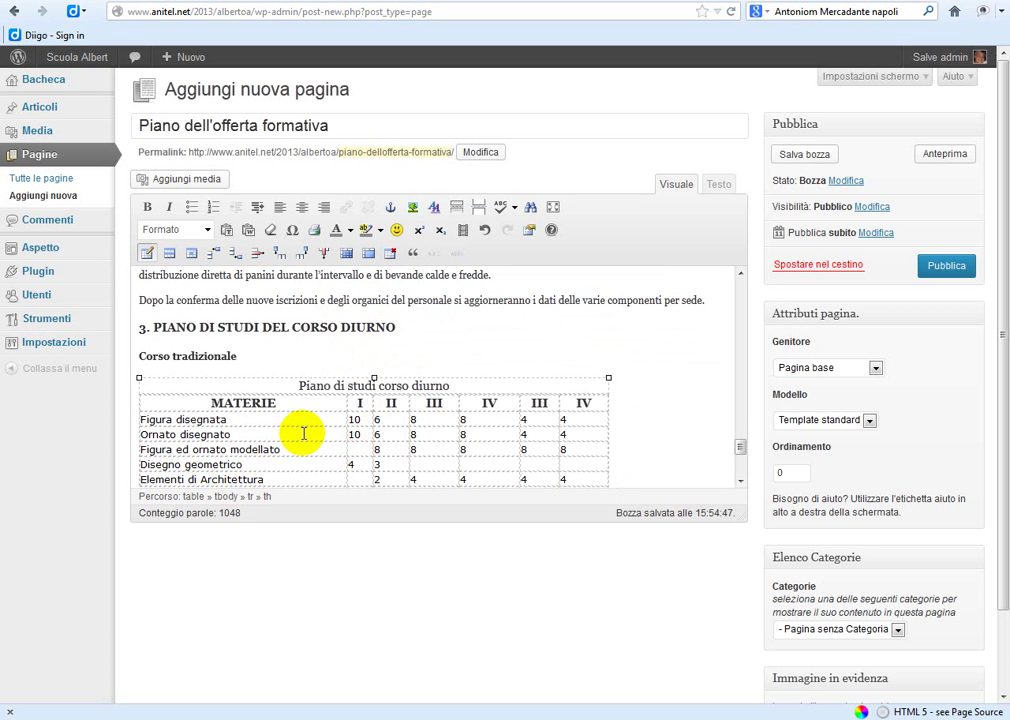
Examine the table's opening tags and header cells in the page's HTML source.
scroll(302, 432, down, 3)
scroll(305, 434, up, 3)
click(717, 188)
scroll(390, 360, down, 15)
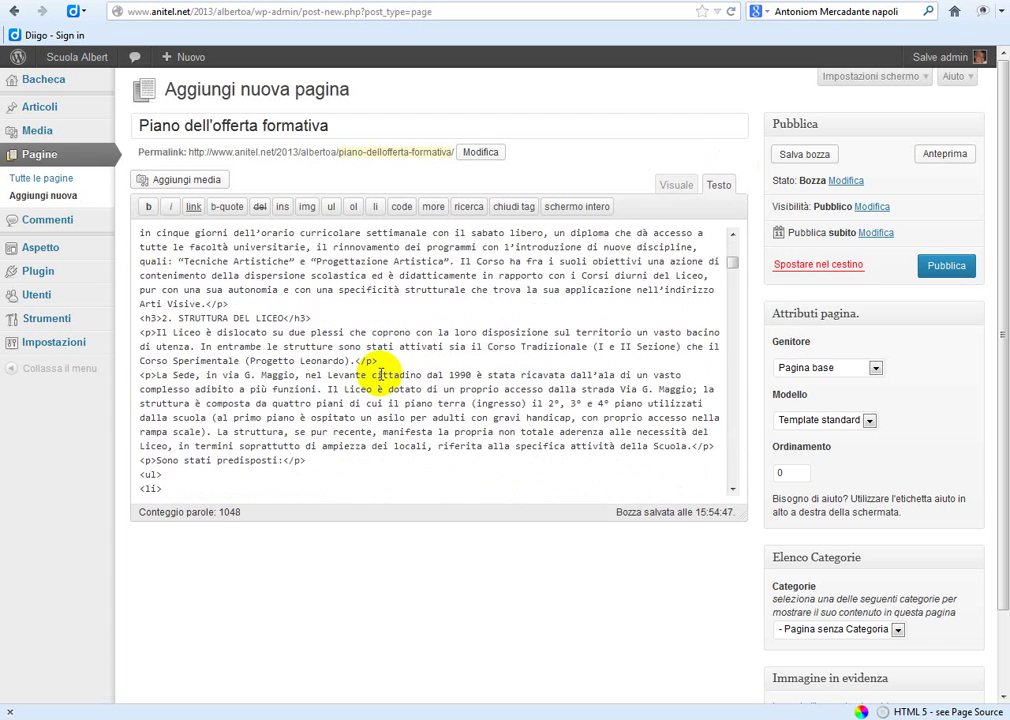
scroll(381, 374, down, 10)
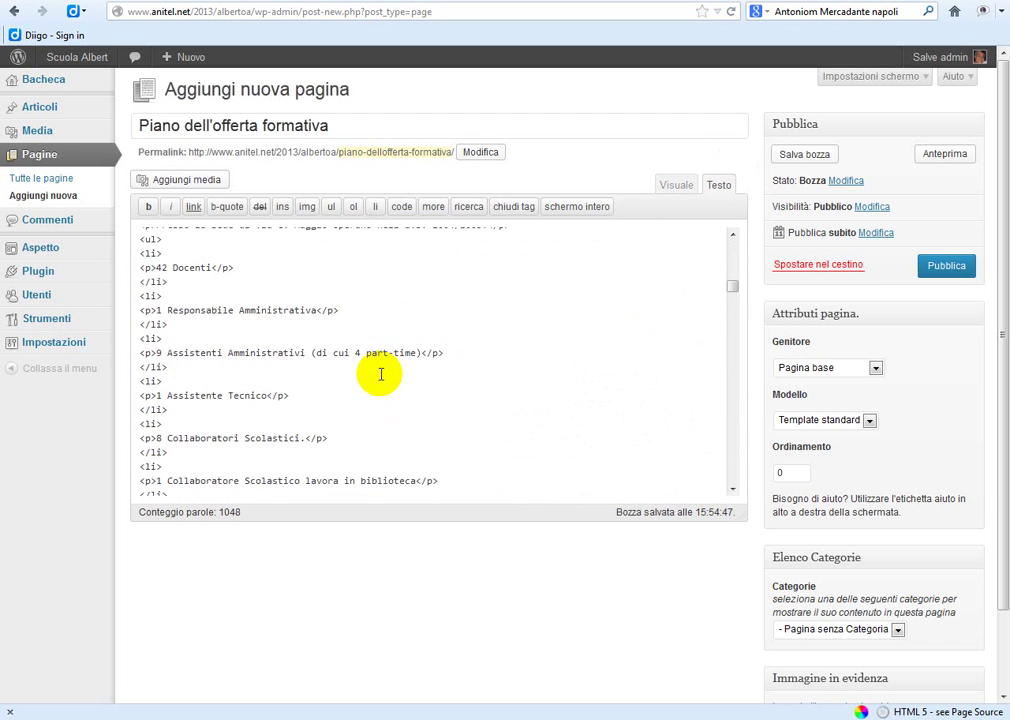
scroll(381, 374, down, 8)
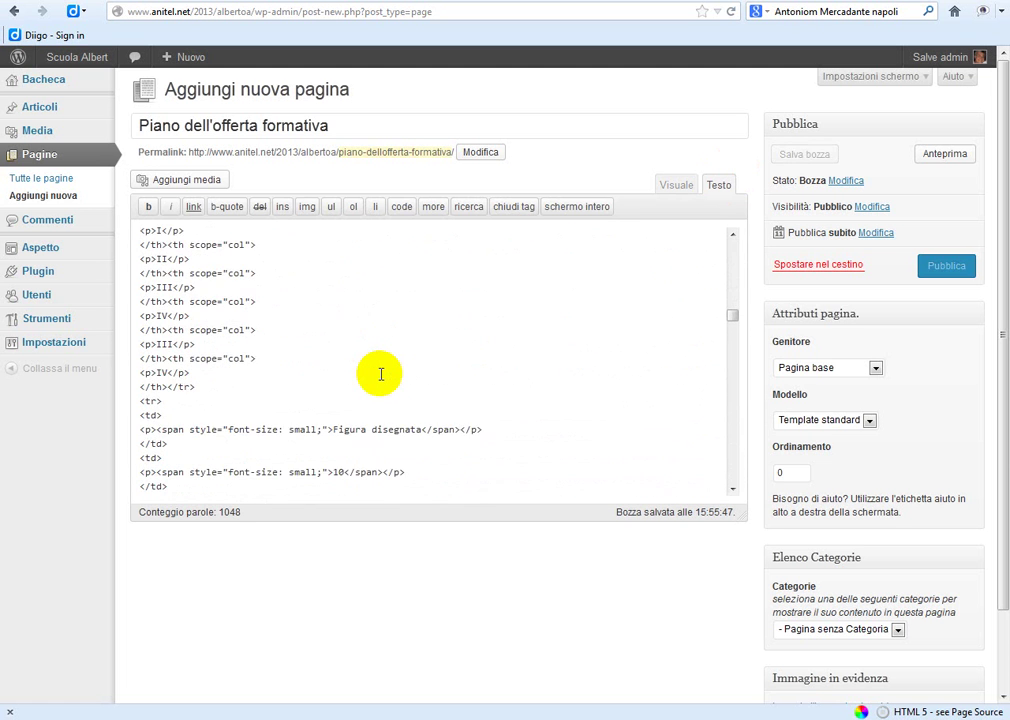
scroll(381, 374, up, 4)
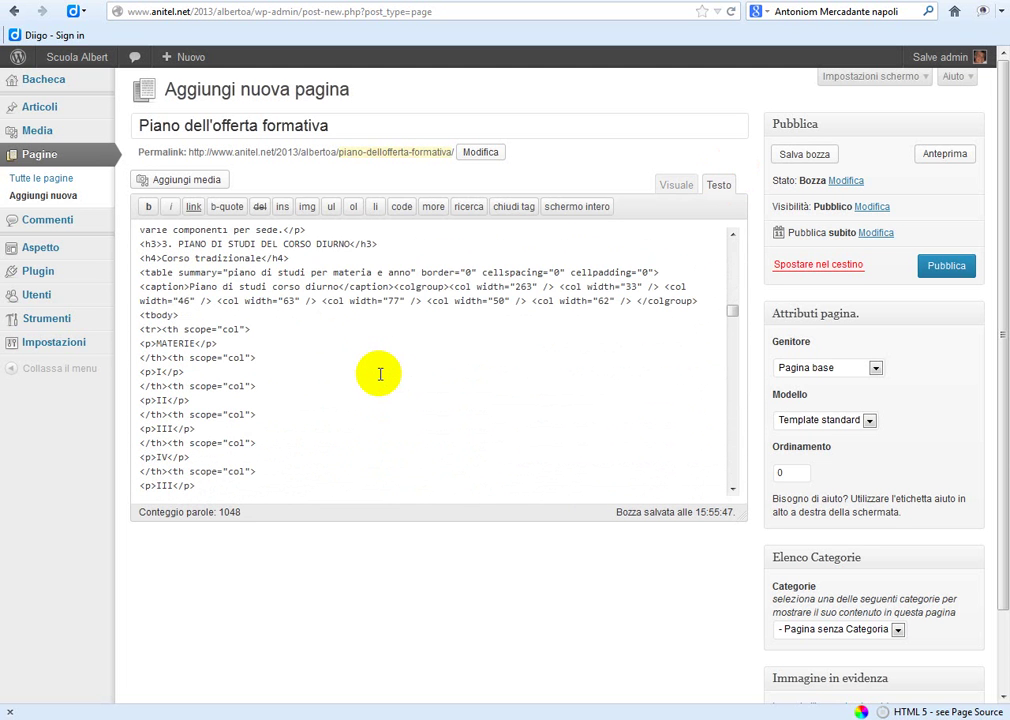
scroll(380, 374, up, 1)
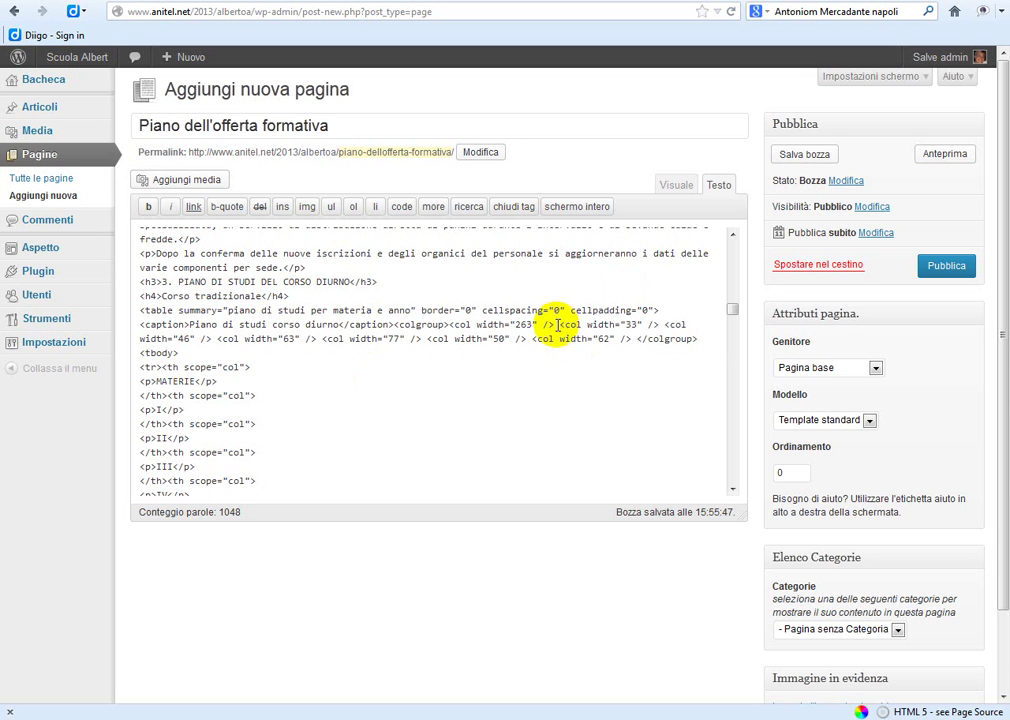
Delete the whole colgroup block with its column widths after the table caption in the HTML source.
click(395, 327)
drag(395, 327, 654, 338)
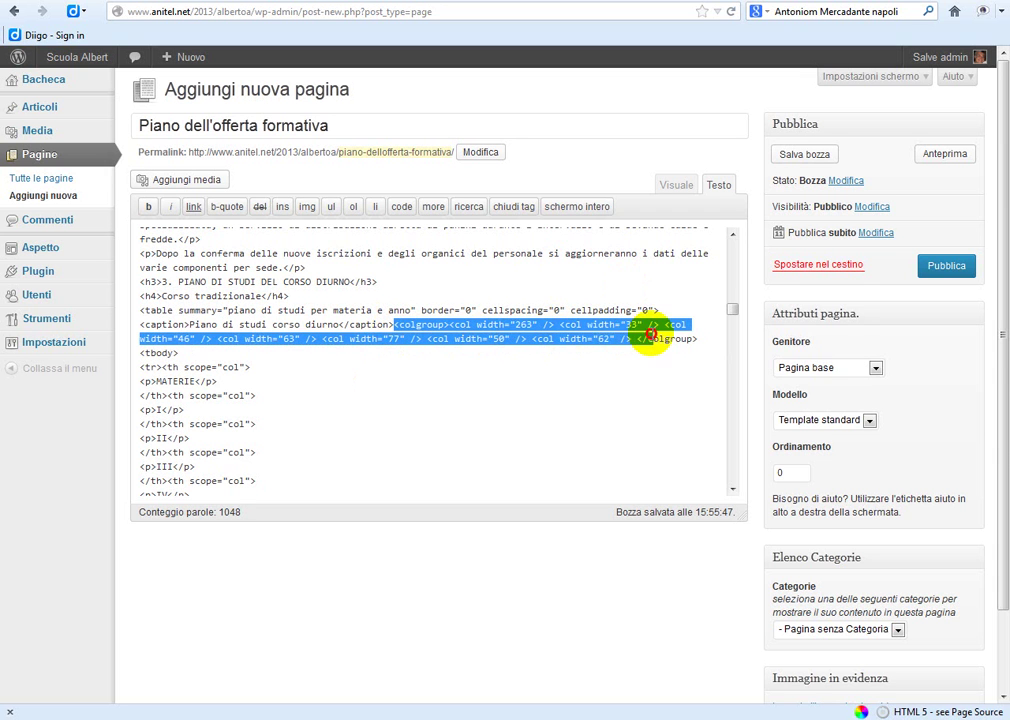
click(417, 311)
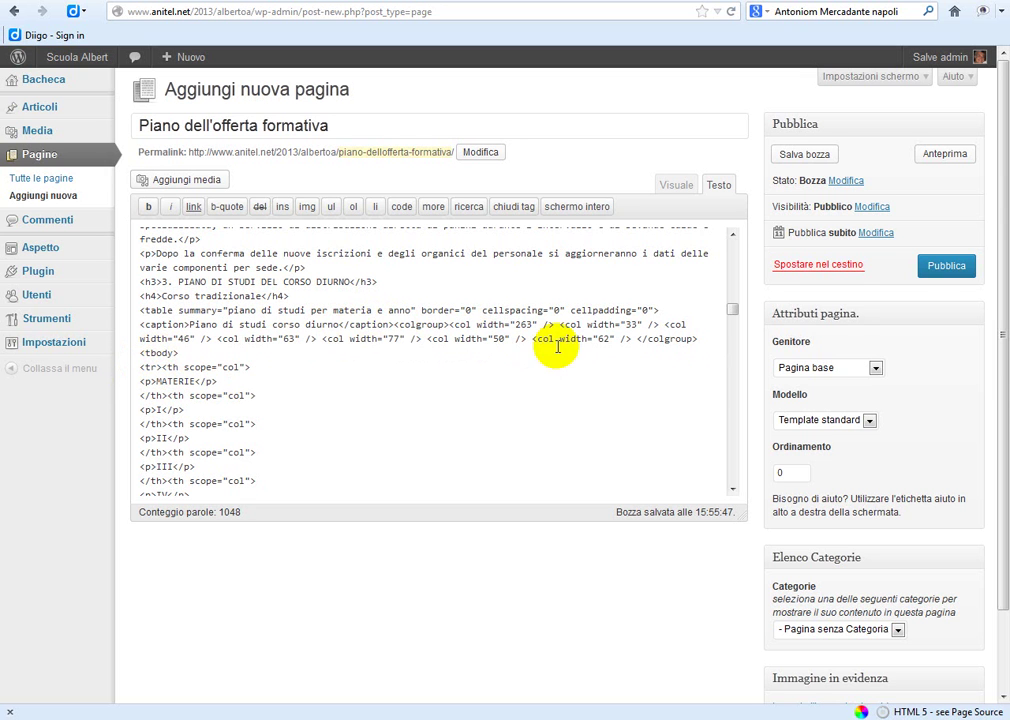
click(432, 324)
drag(558, 324, 708, 338)
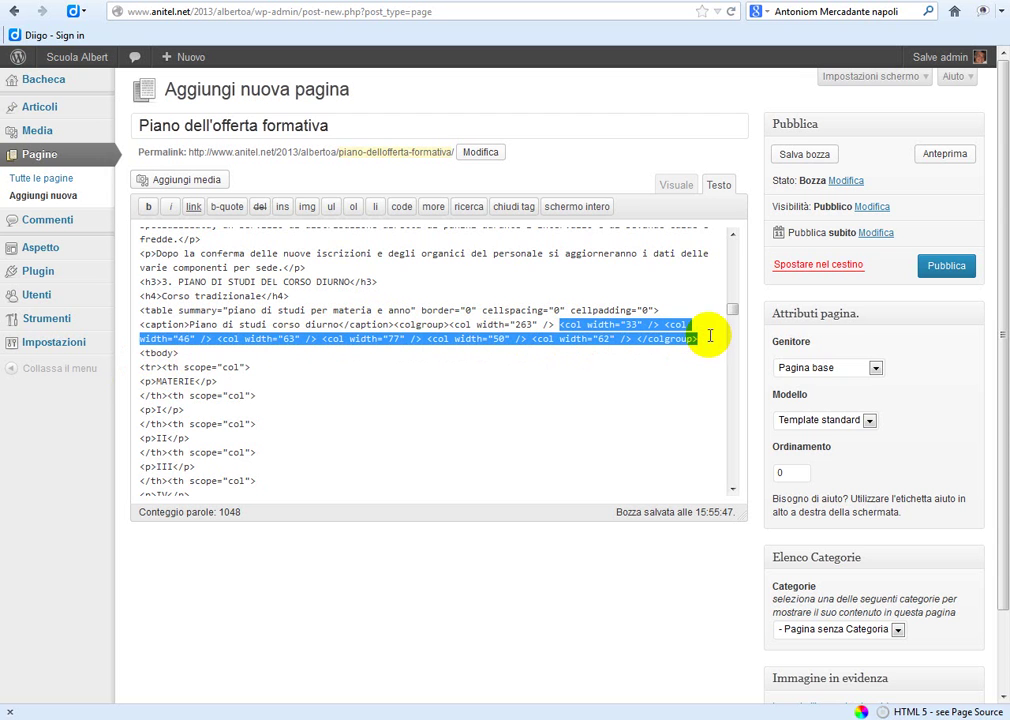
click(393, 324)
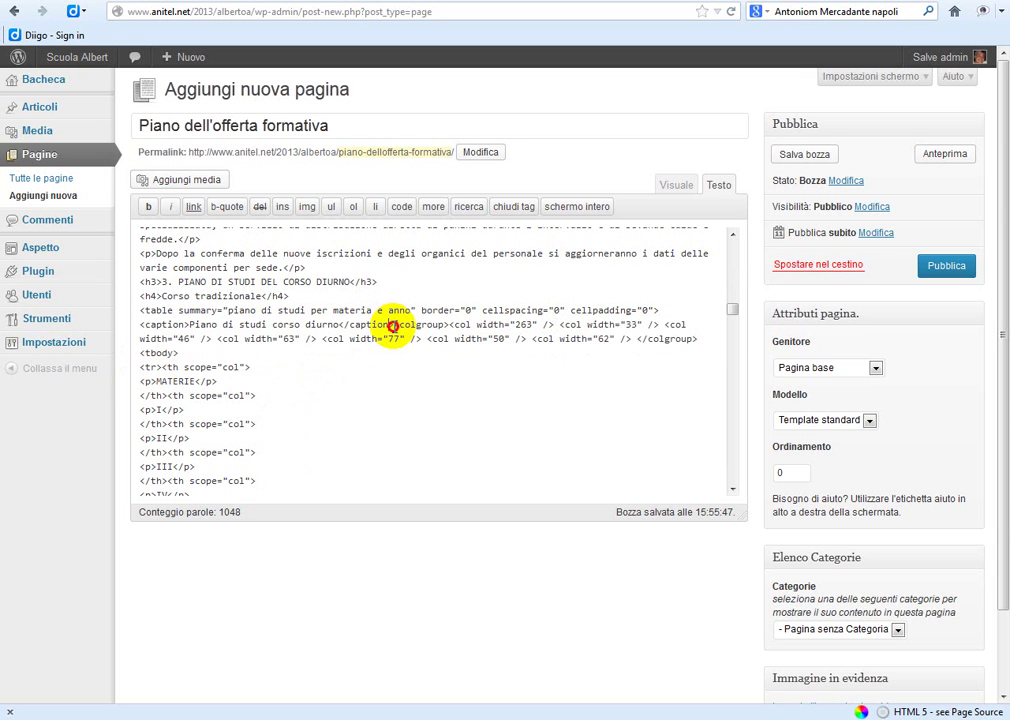
drag(393, 324, 715, 327)
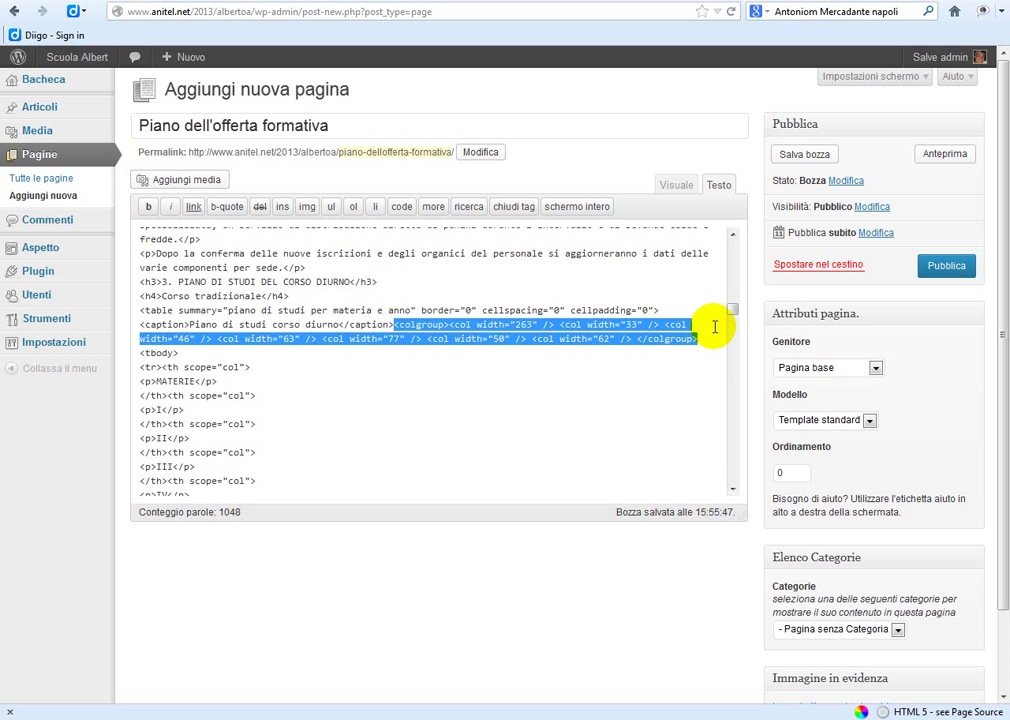
key(Delete)
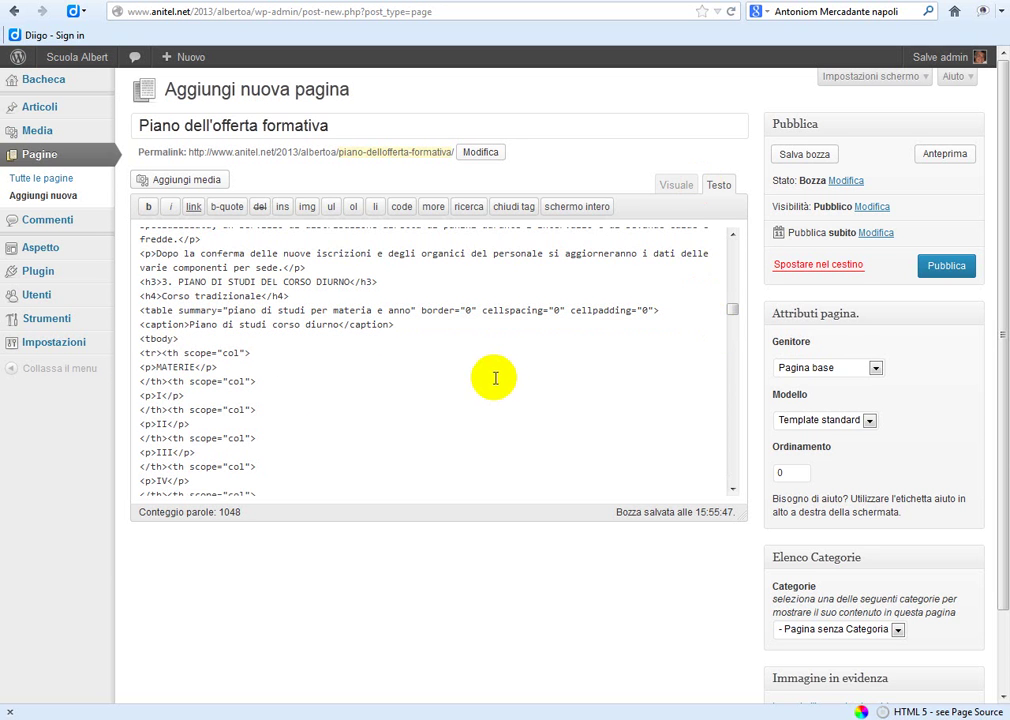
Examine the HTML of the table's data rows, including their td tags and font-size spans, and return to the visual view.
scroll(507, 366, down, 6)
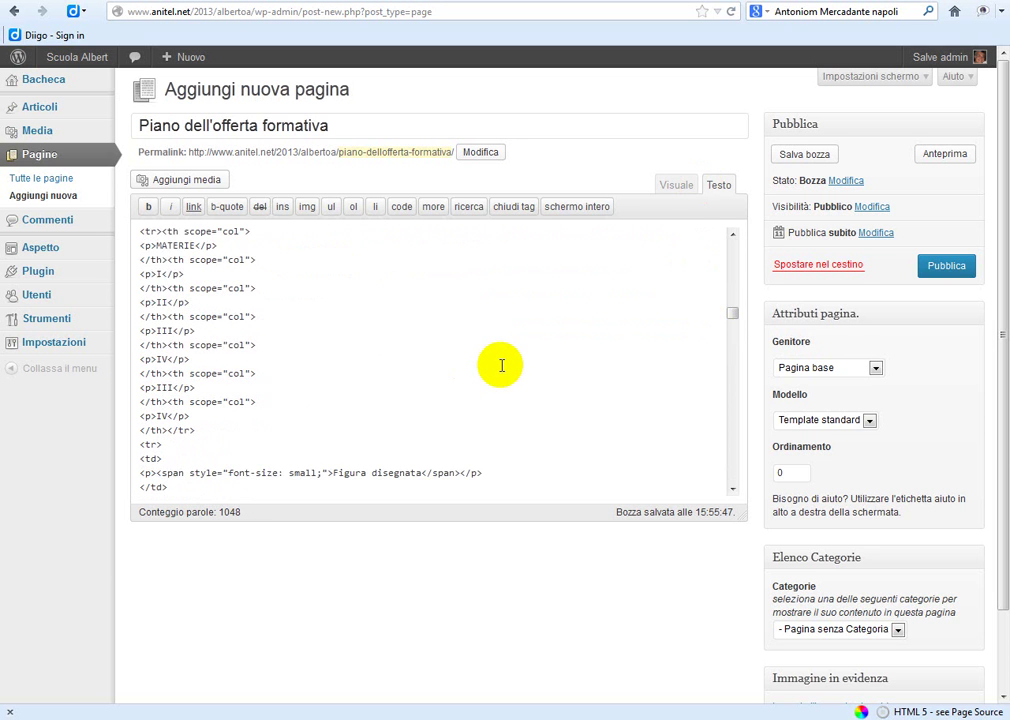
scroll(502, 366, down, 7)
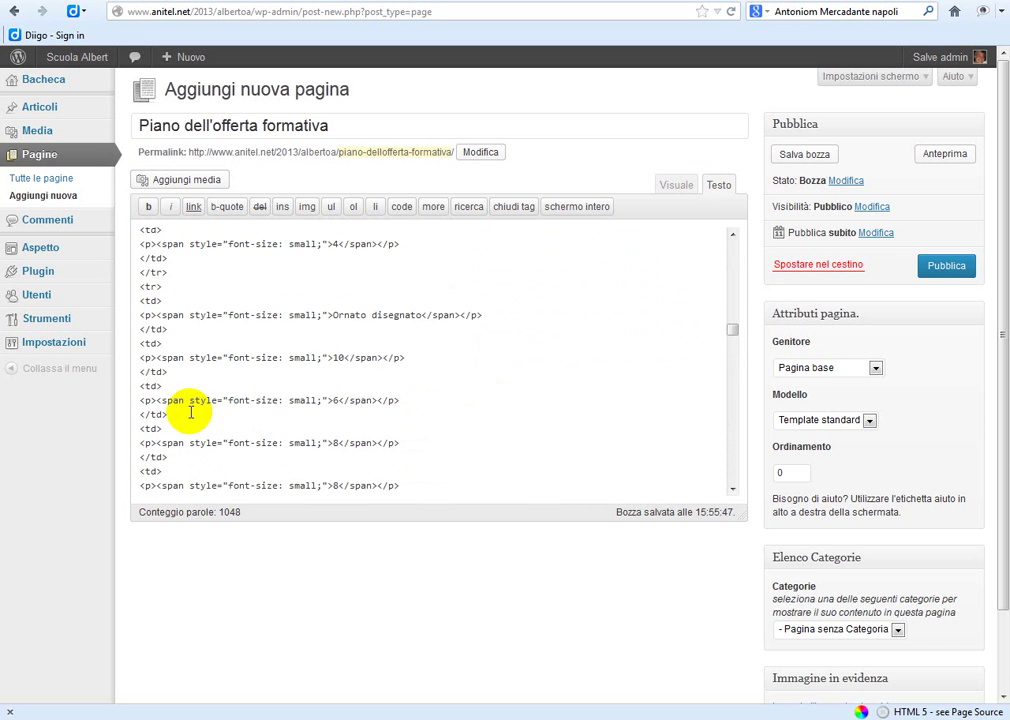
scroll(536, 413, down, 1)
scroll(536, 413, down, 4)
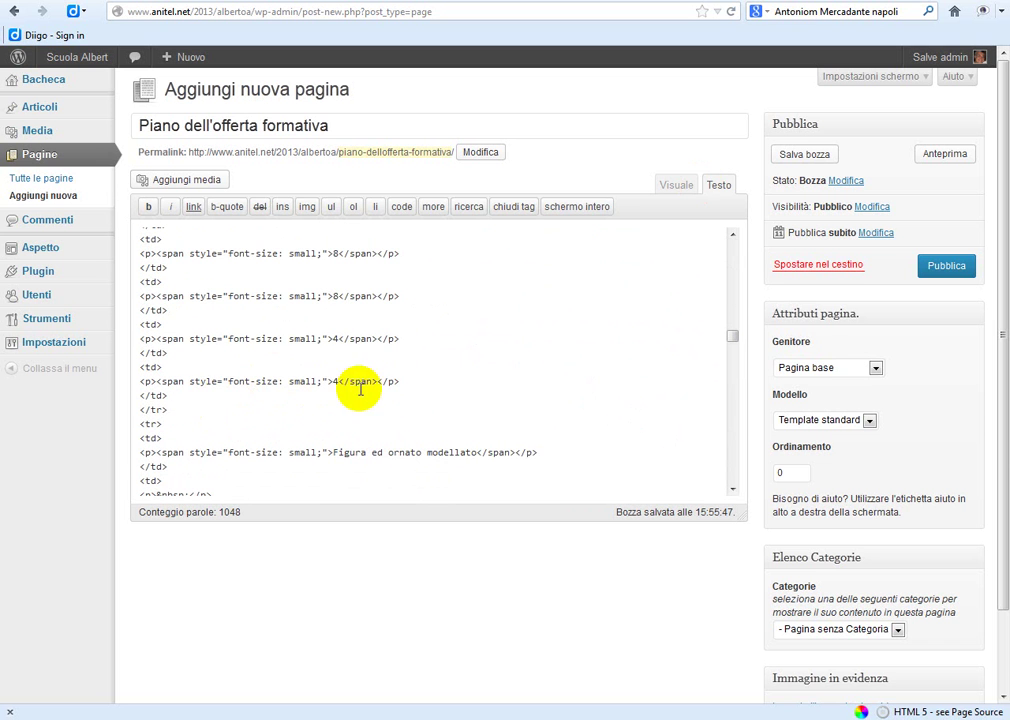
scroll(360, 389, down, 1)
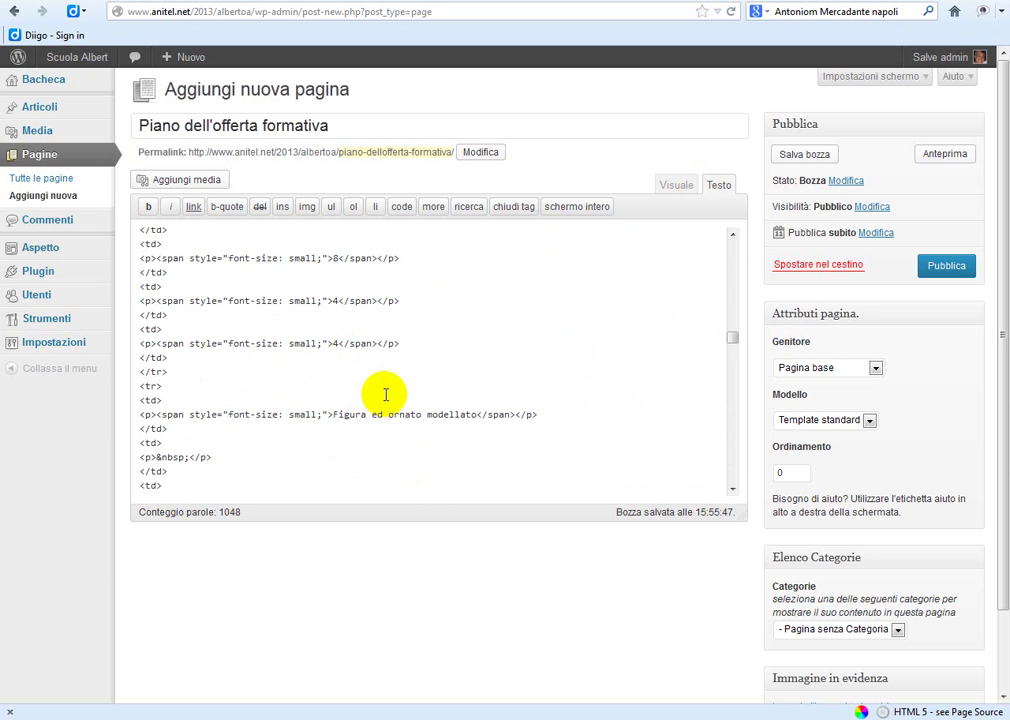
scroll(471, 400, up, 1)
scroll(471, 400, down, 3)
scroll(520, 380, up, 1)
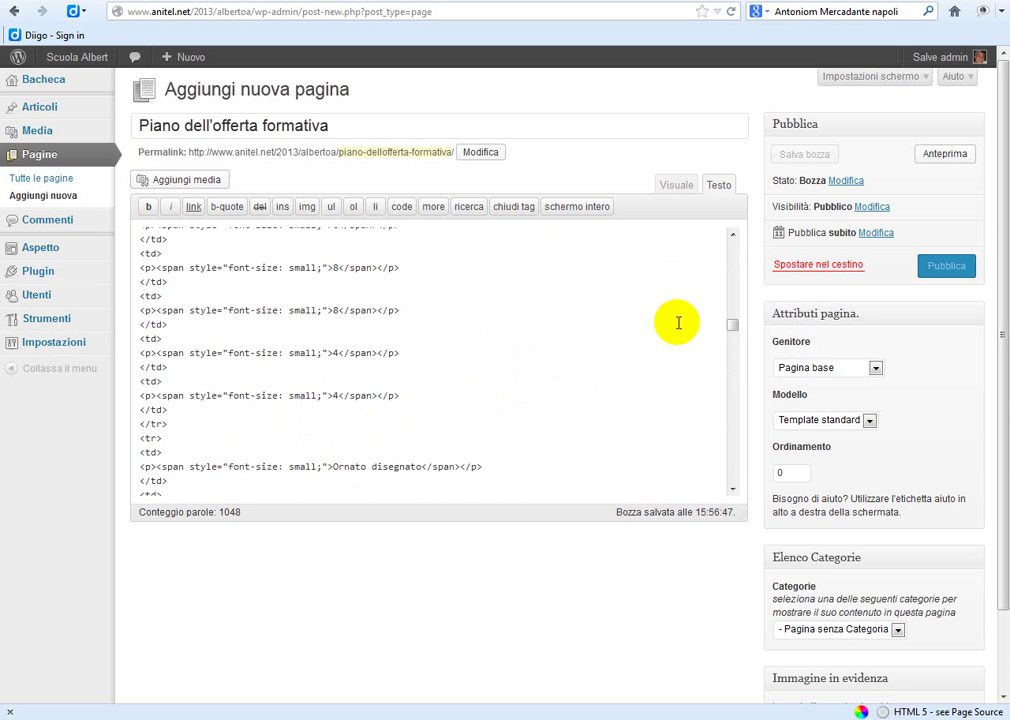
click(731, 328)
drag(731, 328, 723, 203)
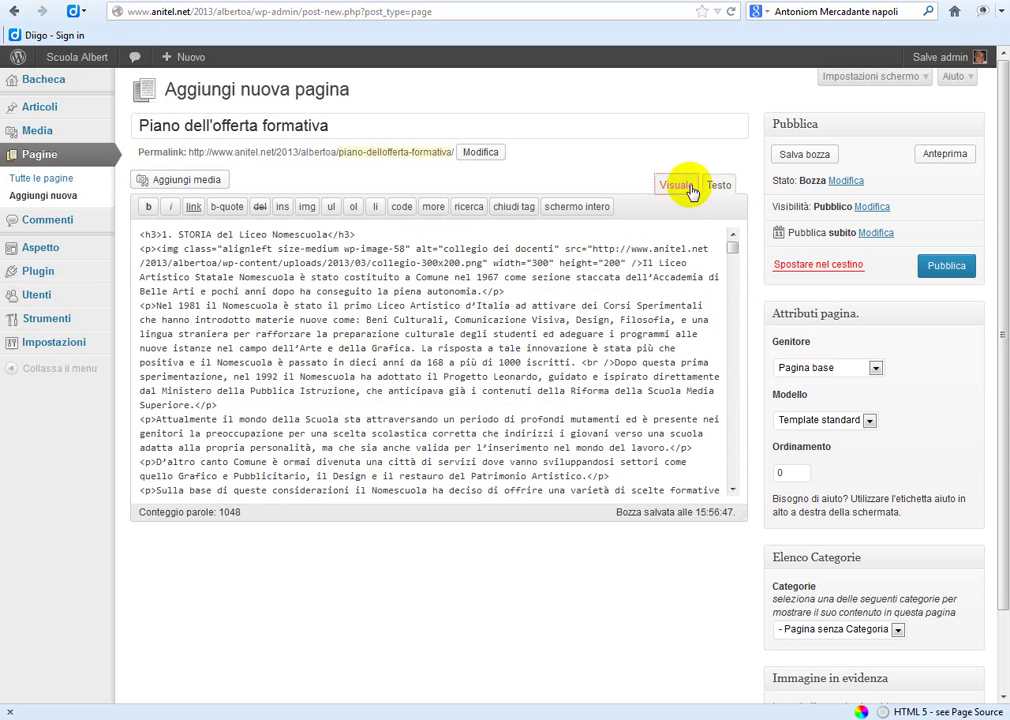
click(680, 187)
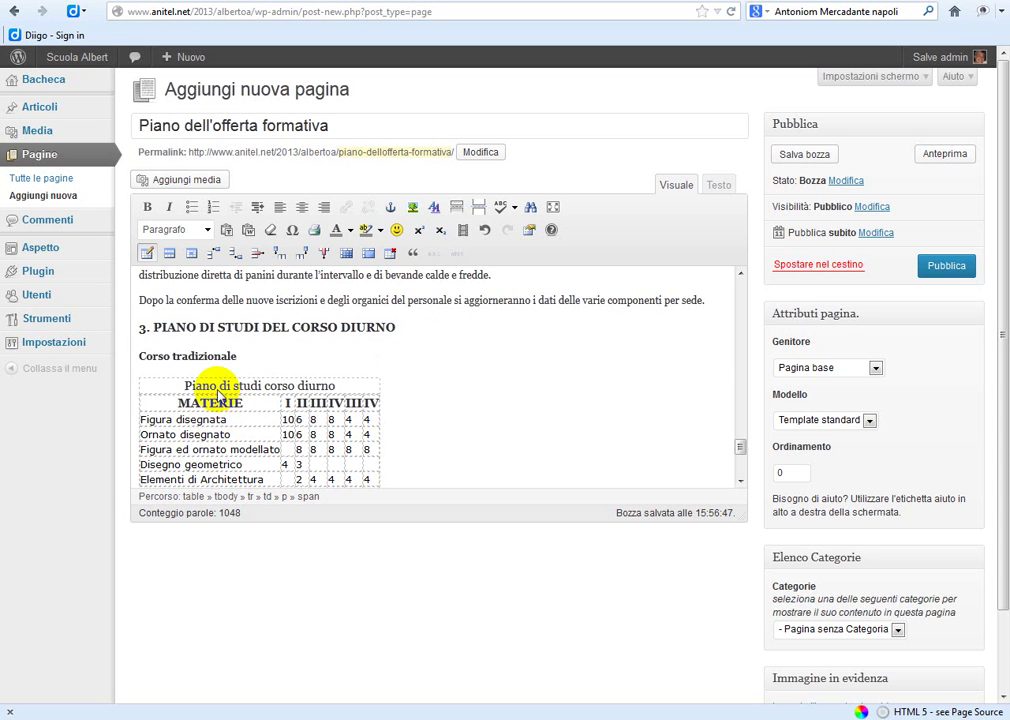
Assign the class tdalt to the even rows of the Piano di studi corso diurno table.
click(145, 420)
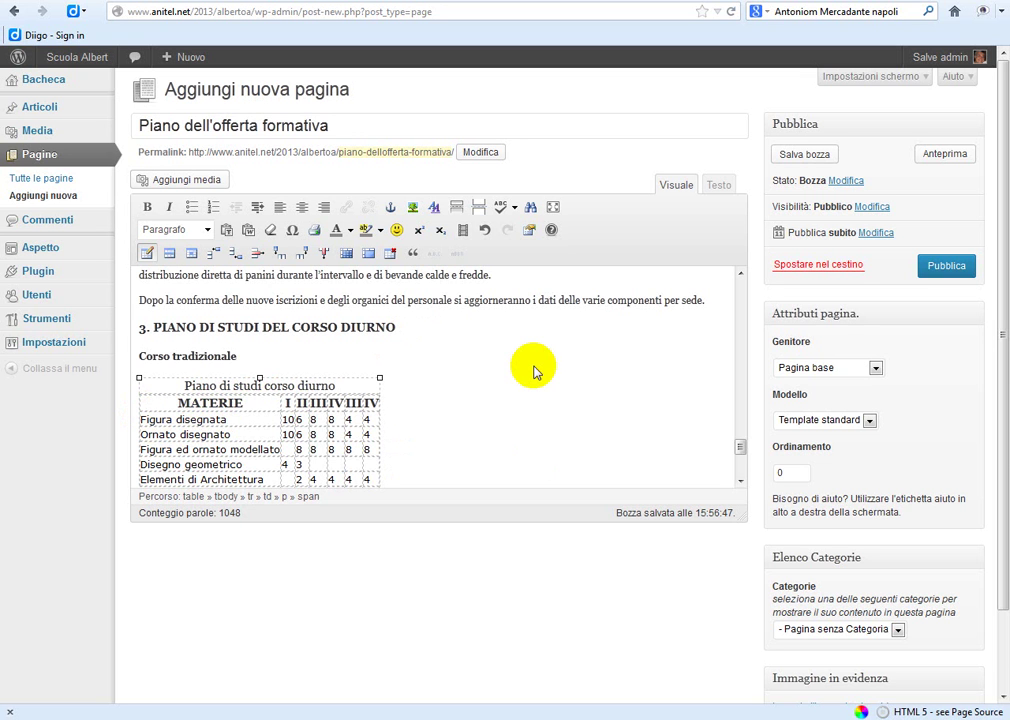
click(170, 256)
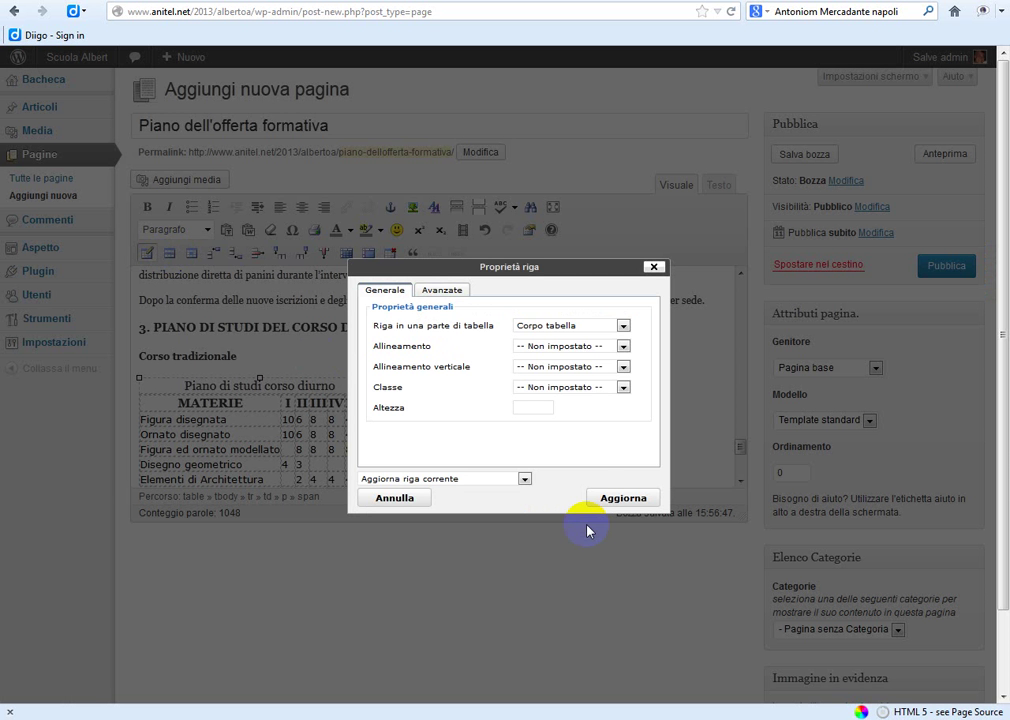
click(622, 389)
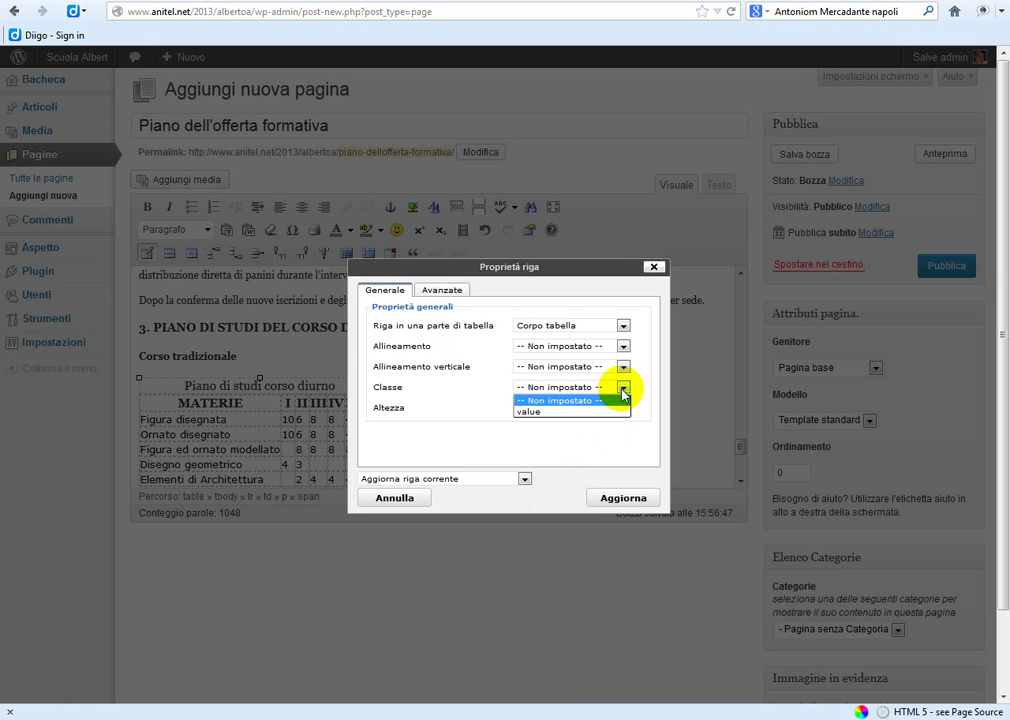
click(555, 413)
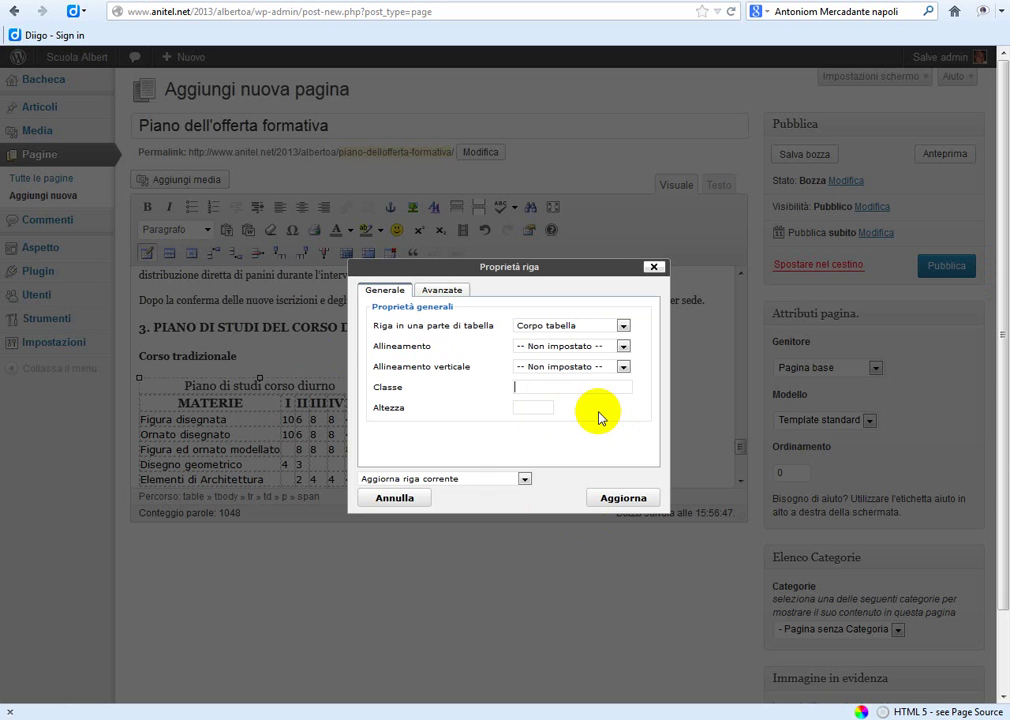
text(tdalt)
click(526, 478)
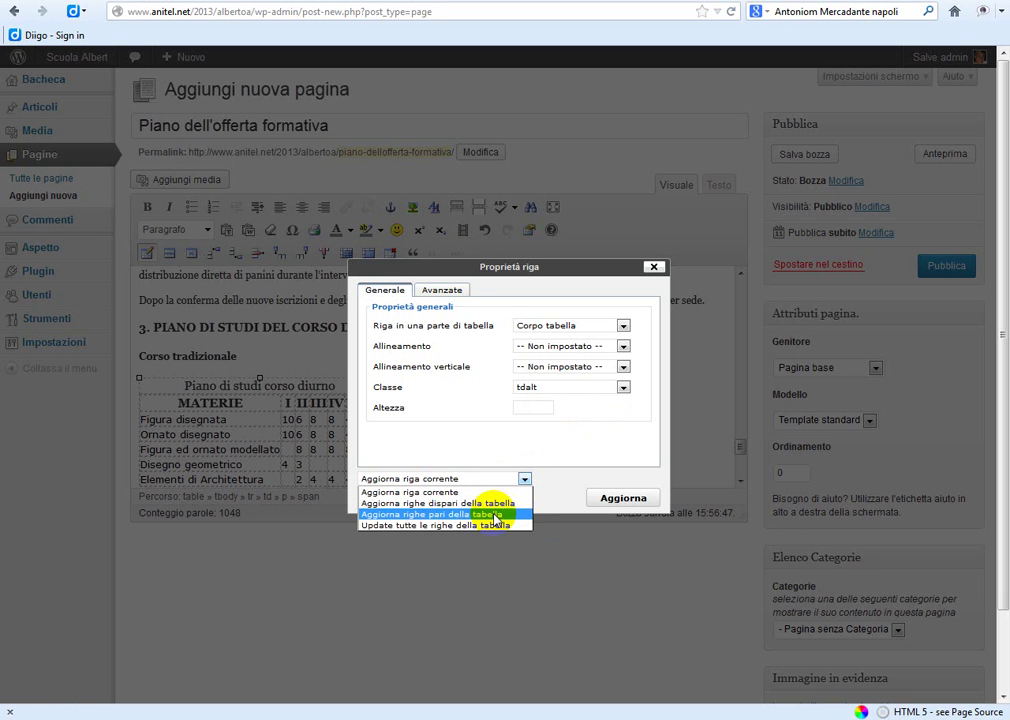
click(516, 514)
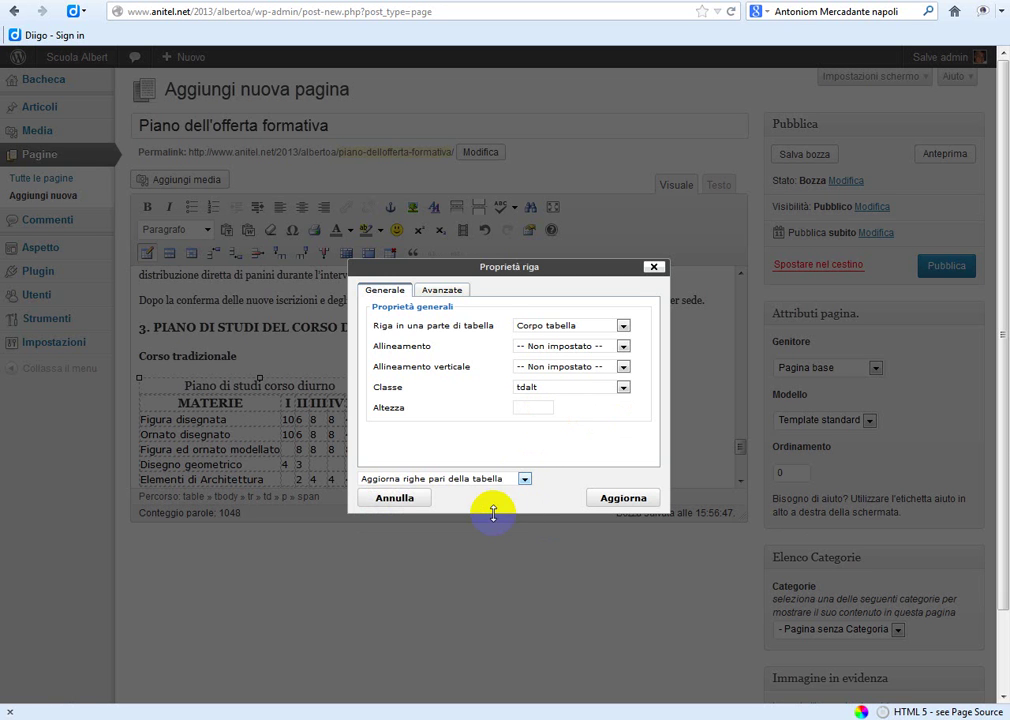
click(616, 500)
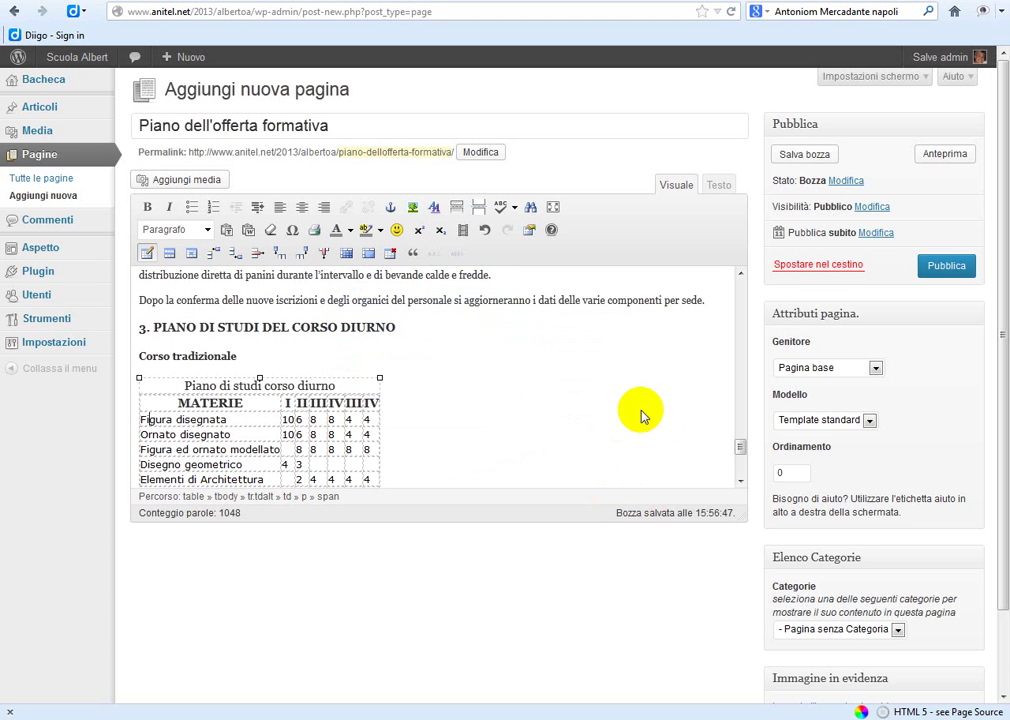
Publish the Piano dell'offerta formativa page and open it on the public site.
click(944, 267)
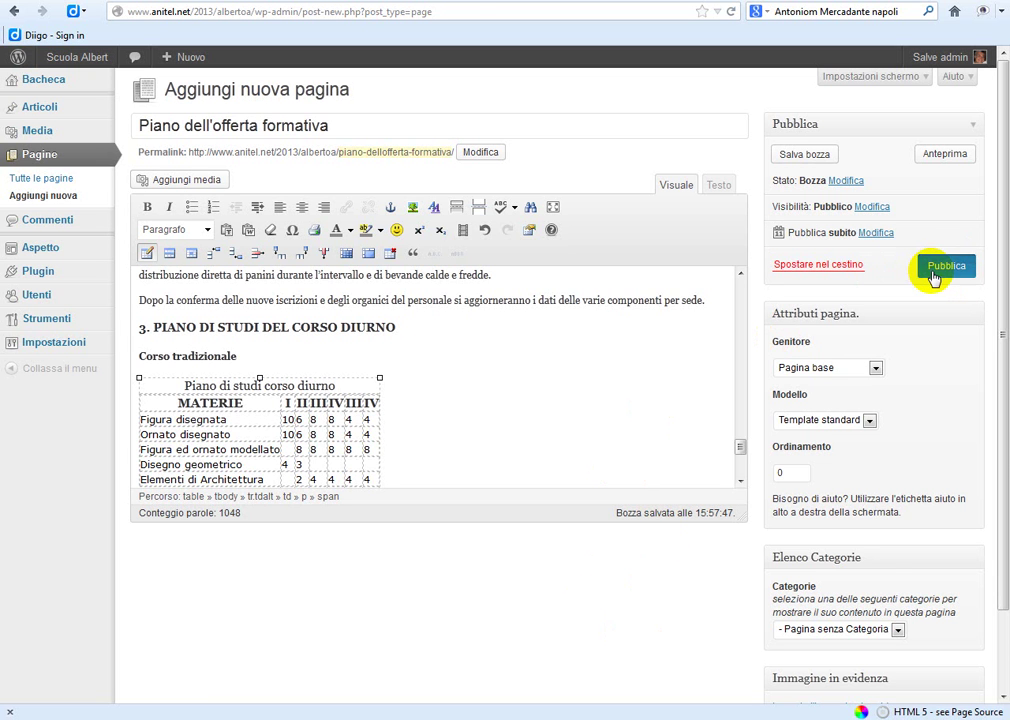
click(932, 270)
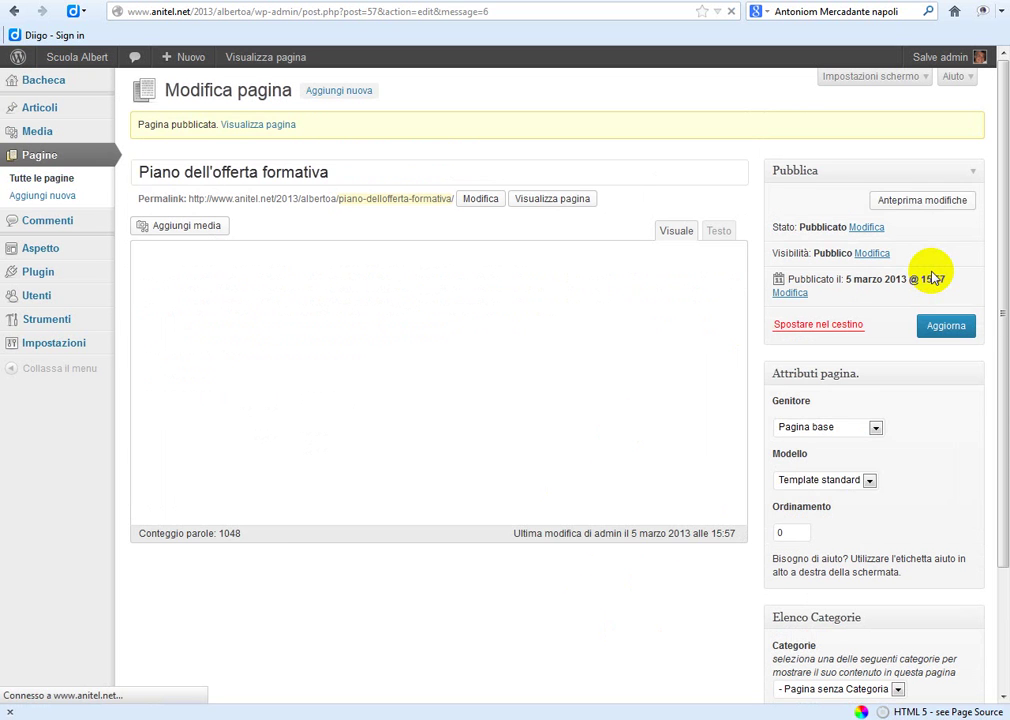
click(566, 201)
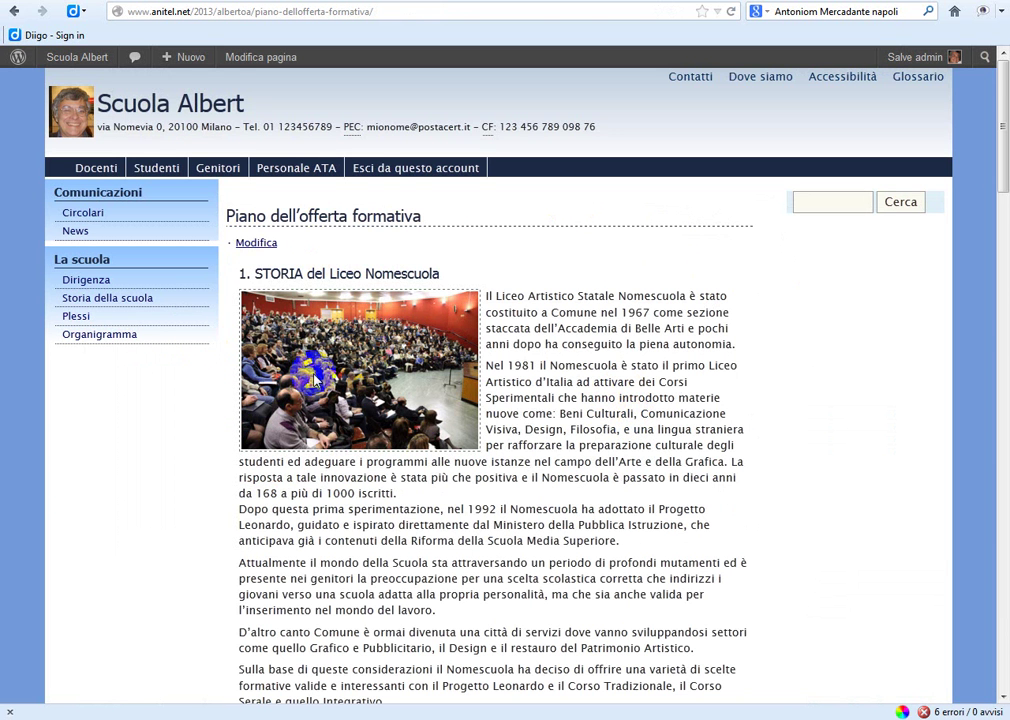
Examine the published page from the opening image through the lists to the row shading of the study plan table.
scroll(537, 444, down, 1)
scroll(537, 444, down, 3)
scroll(534, 451, up, 4)
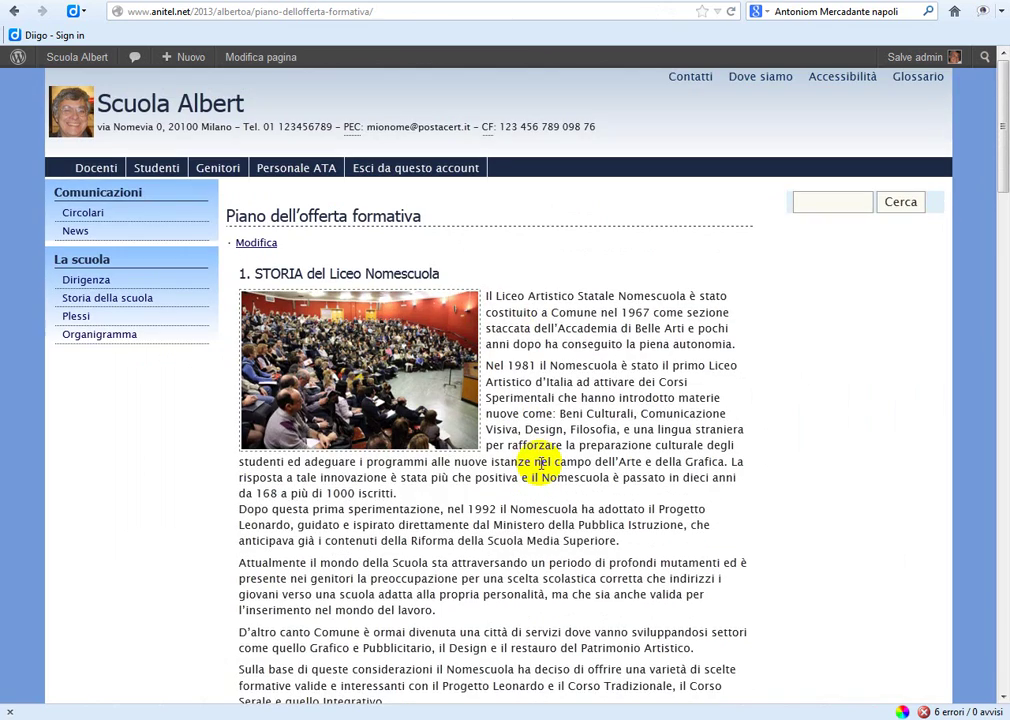
scroll(540, 463, down, 15)
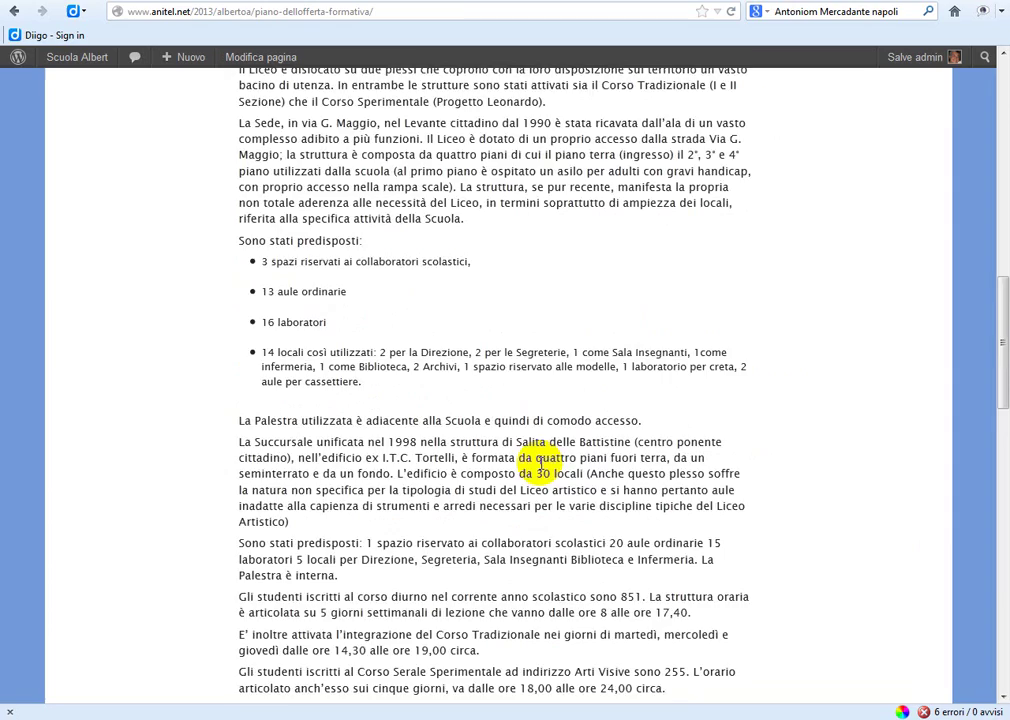
scroll(540, 463, up, 3)
scroll(530, 430, down, 3)
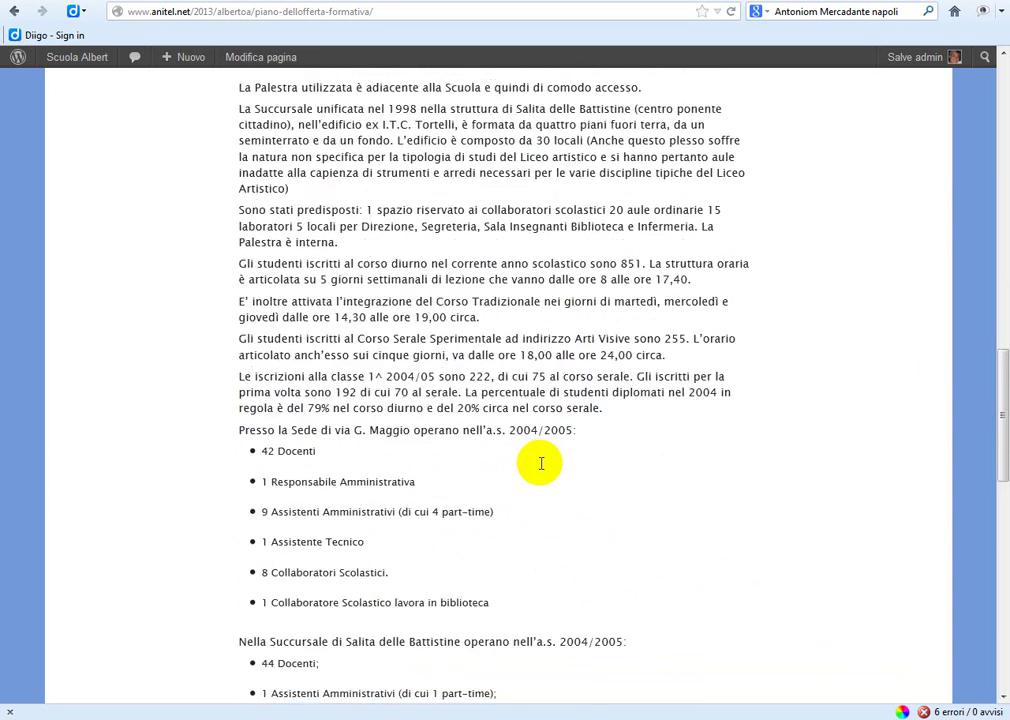
scroll(540, 467, down, 8)
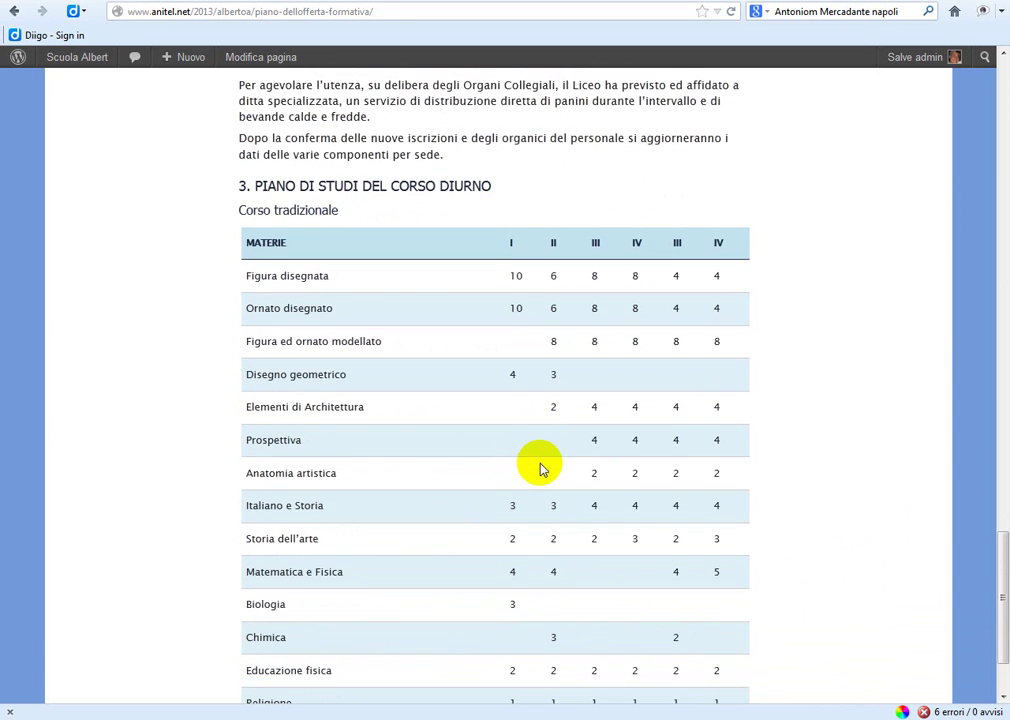
scroll(540, 468, down, 2)
scroll(540, 467, up, 2)
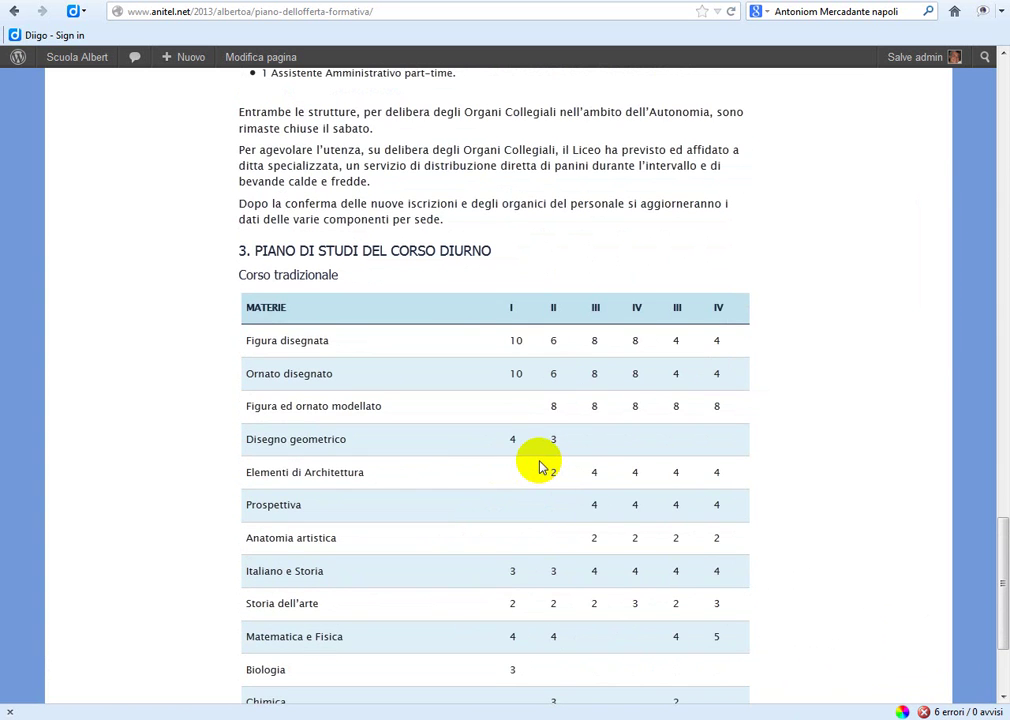
scroll(540, 467, up, 2)
scroll(540, 467, down, 4)
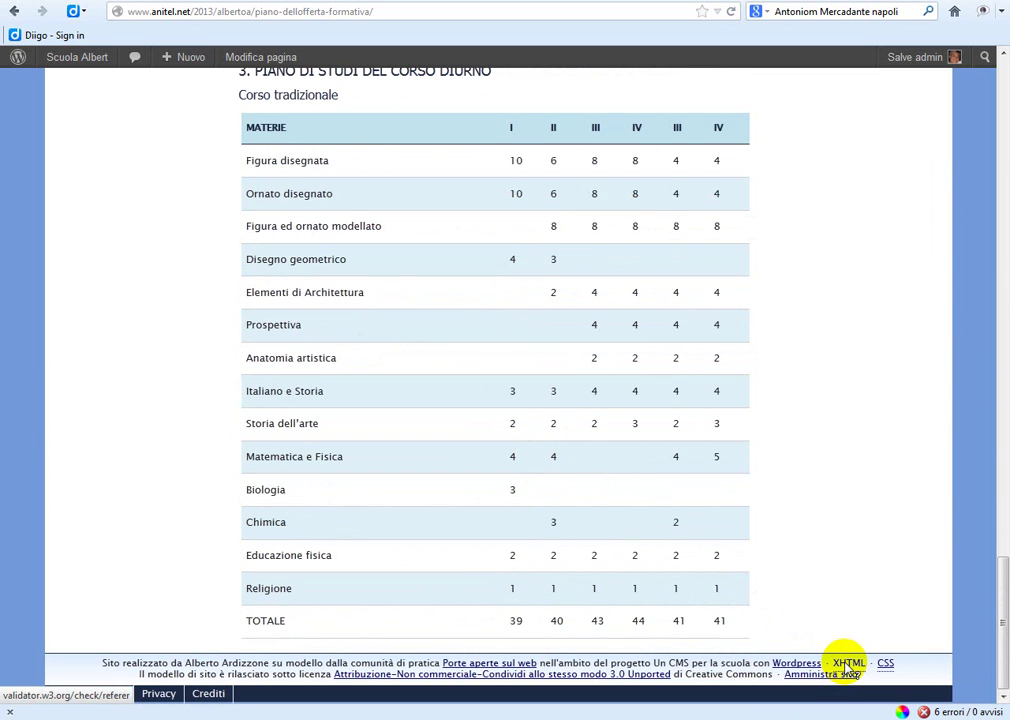
Check the published page's XHTML markup with the W3C validator and return to the page.
click(848, 663)
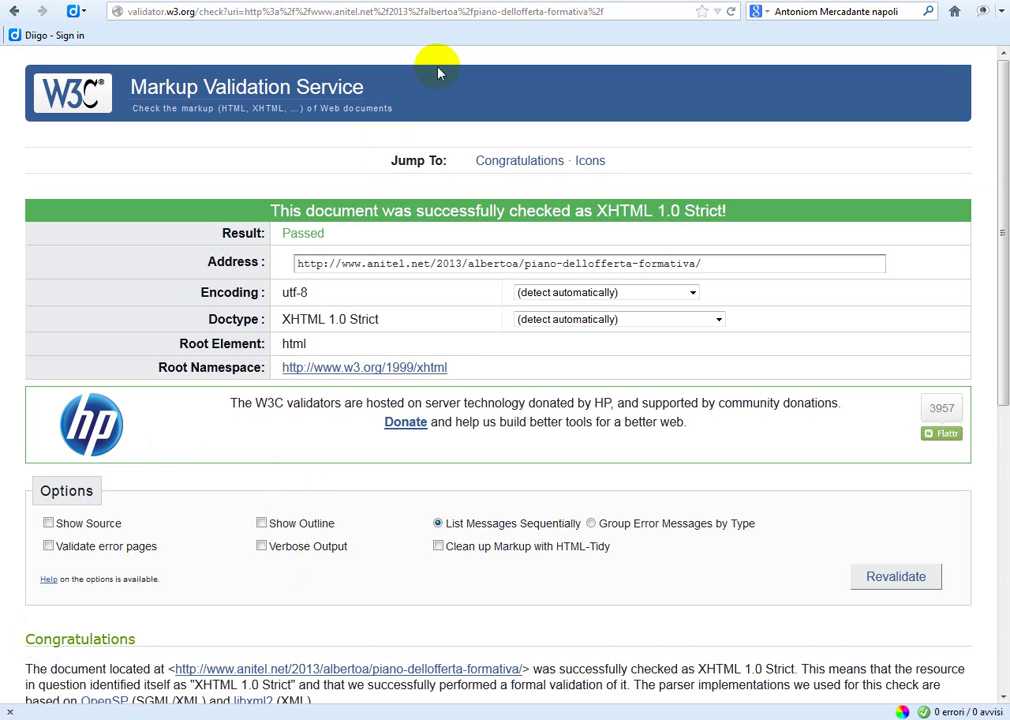
click(14, 11)
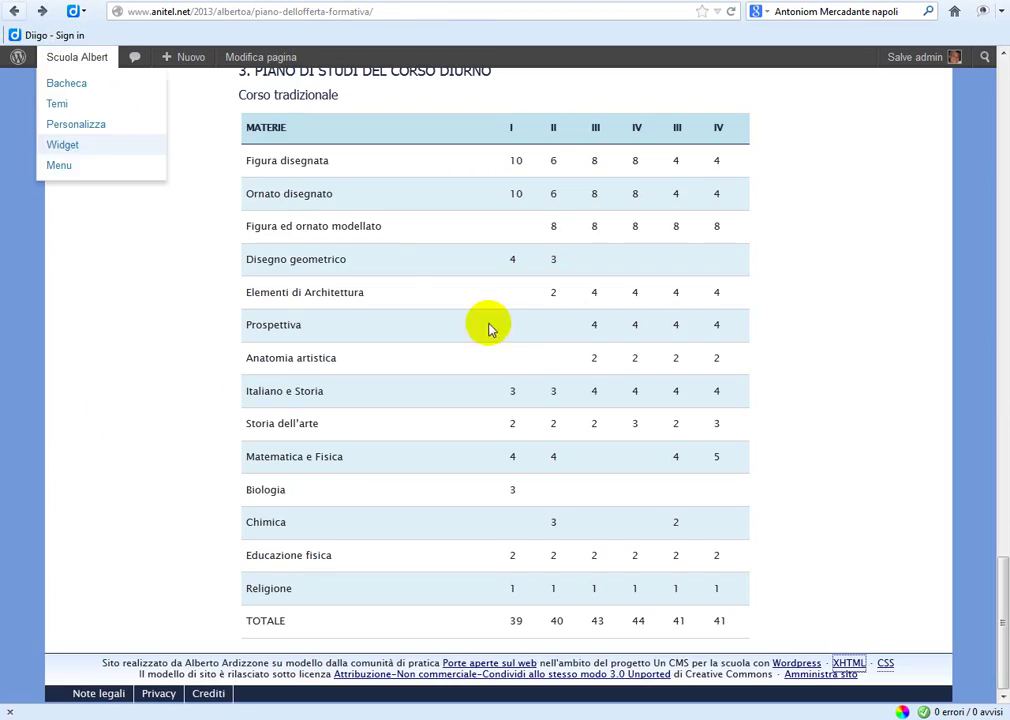
scroll(399, 278, up, 15)
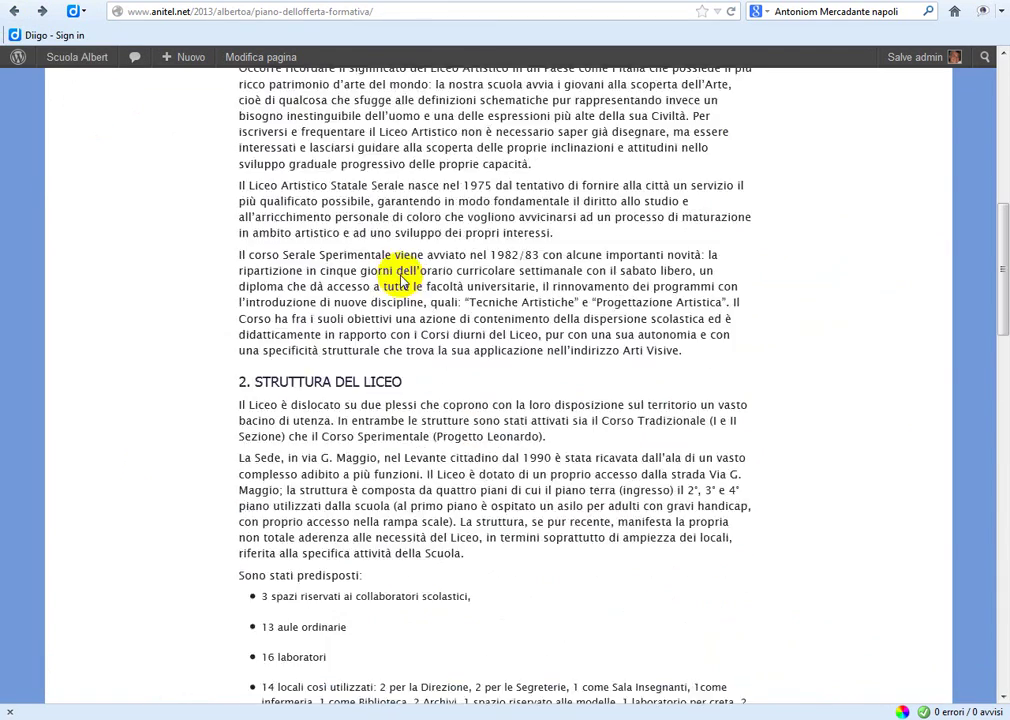
Add the page Piano dell'offerta formativa to the La scuola navigation menu and save the menu.
mouse_move(37, 70)
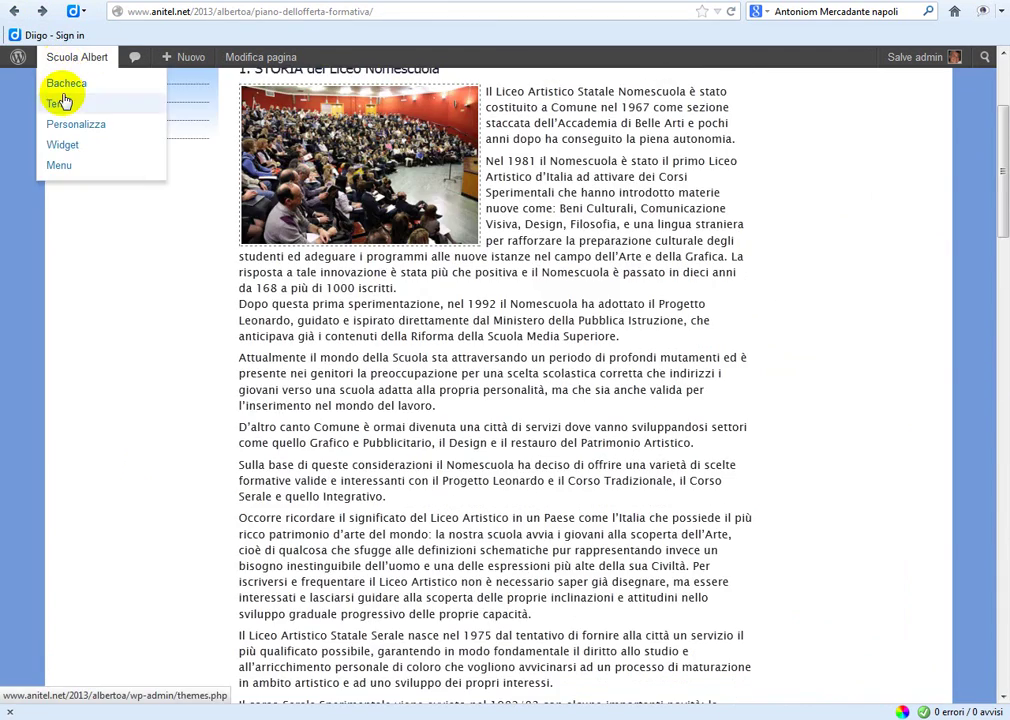
scroll(534, 334, up, 3)
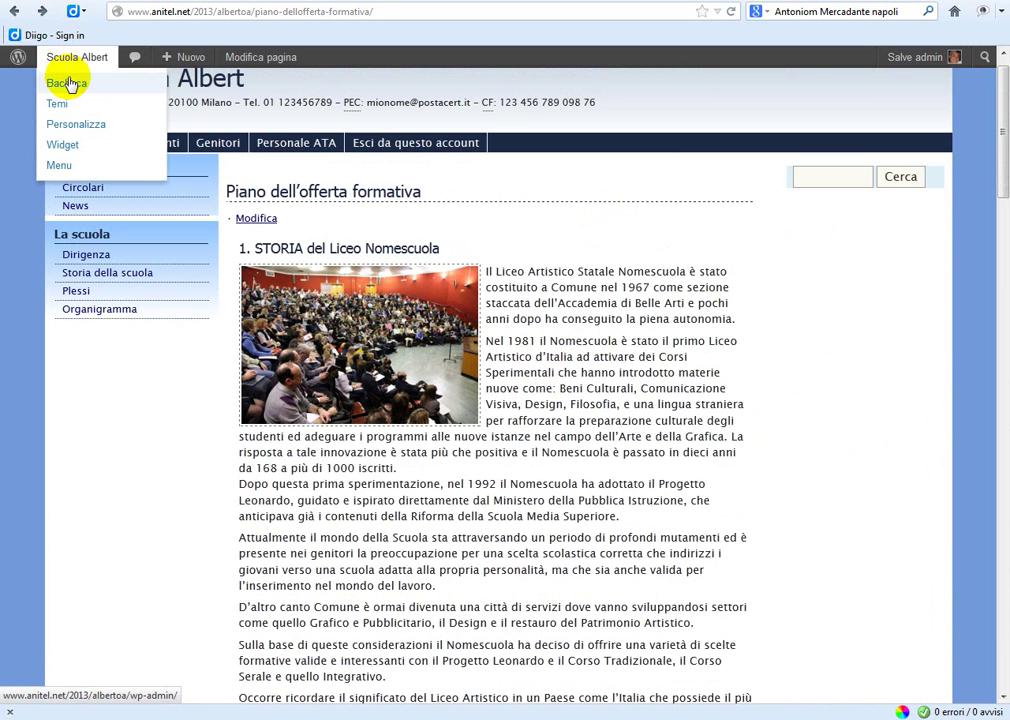
click(68, 84)
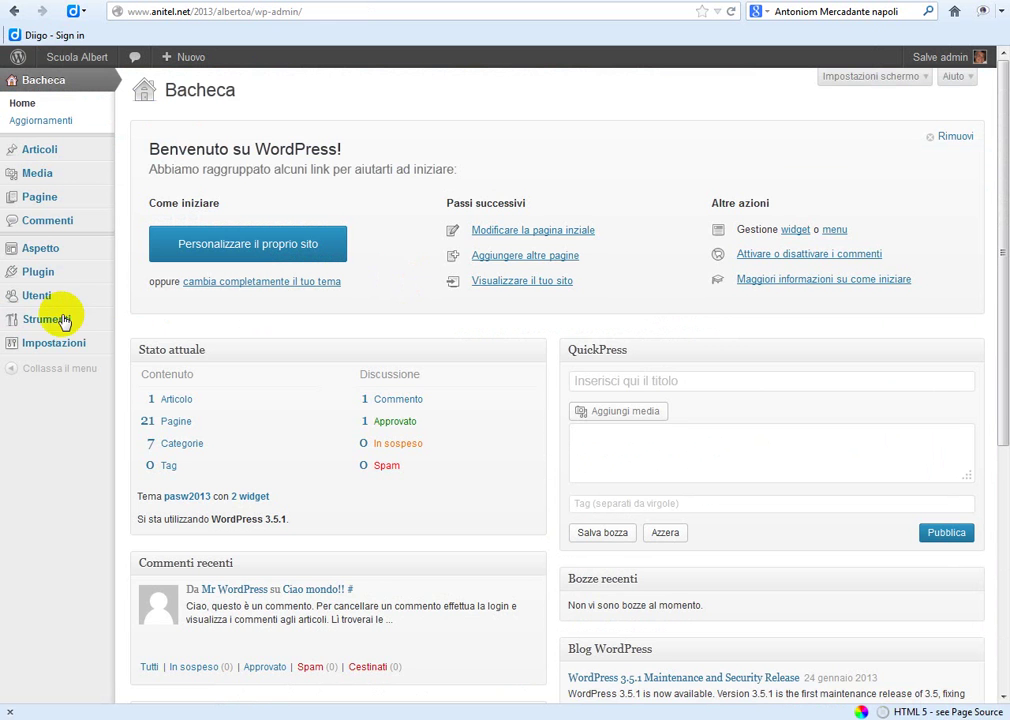
mouse_move(33, 262)
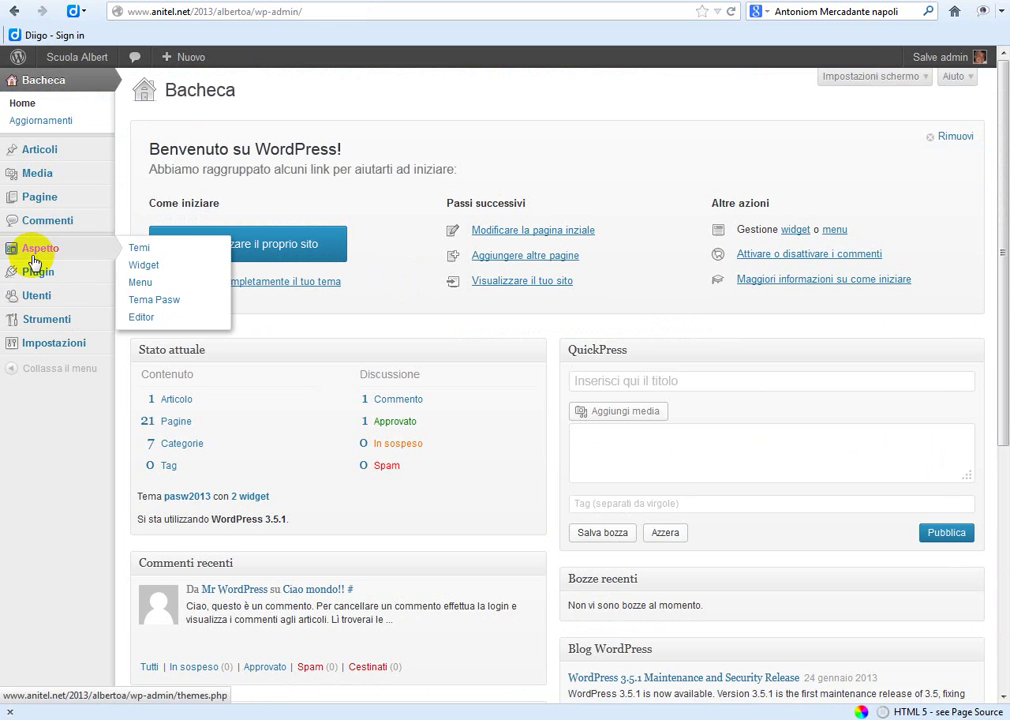
click(170, 283)
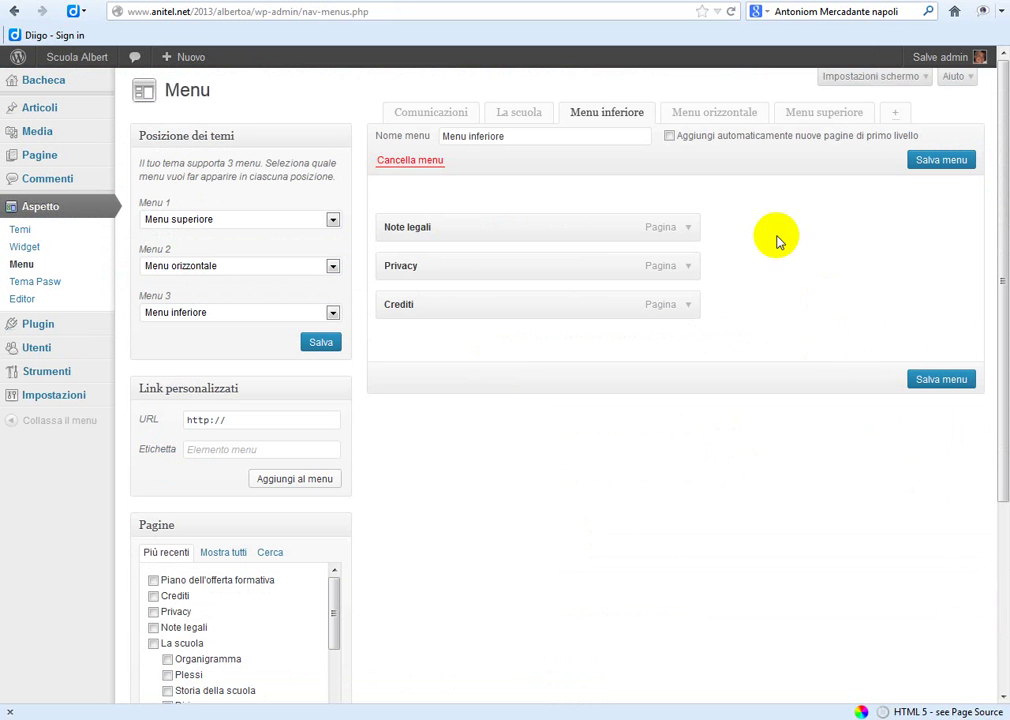
click(535, 117)
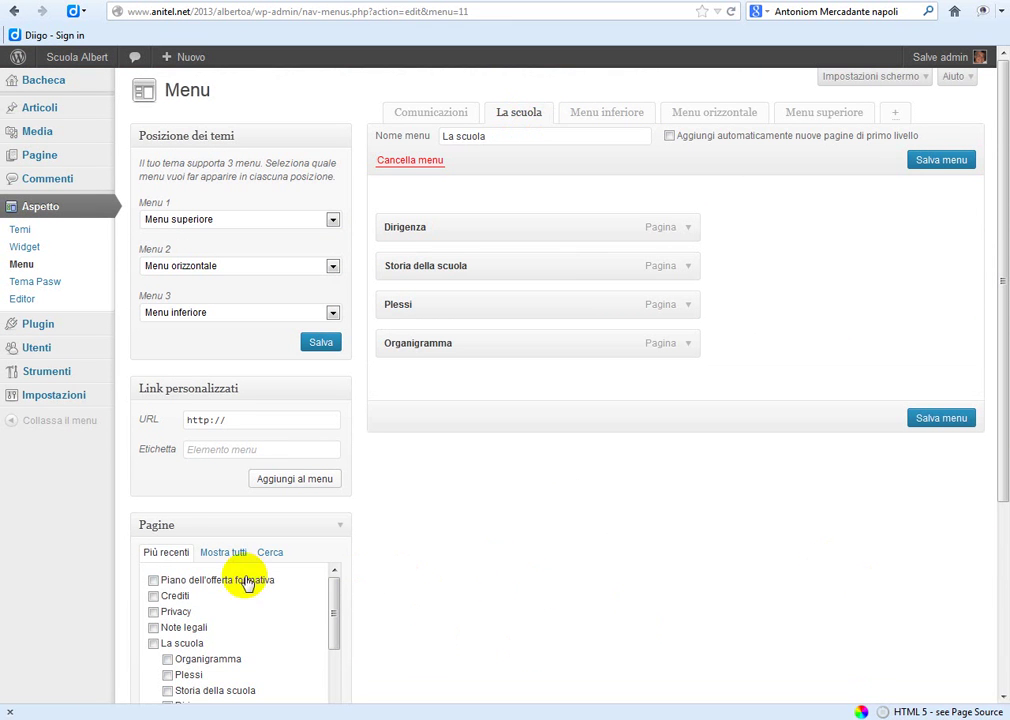
click(152, 581)
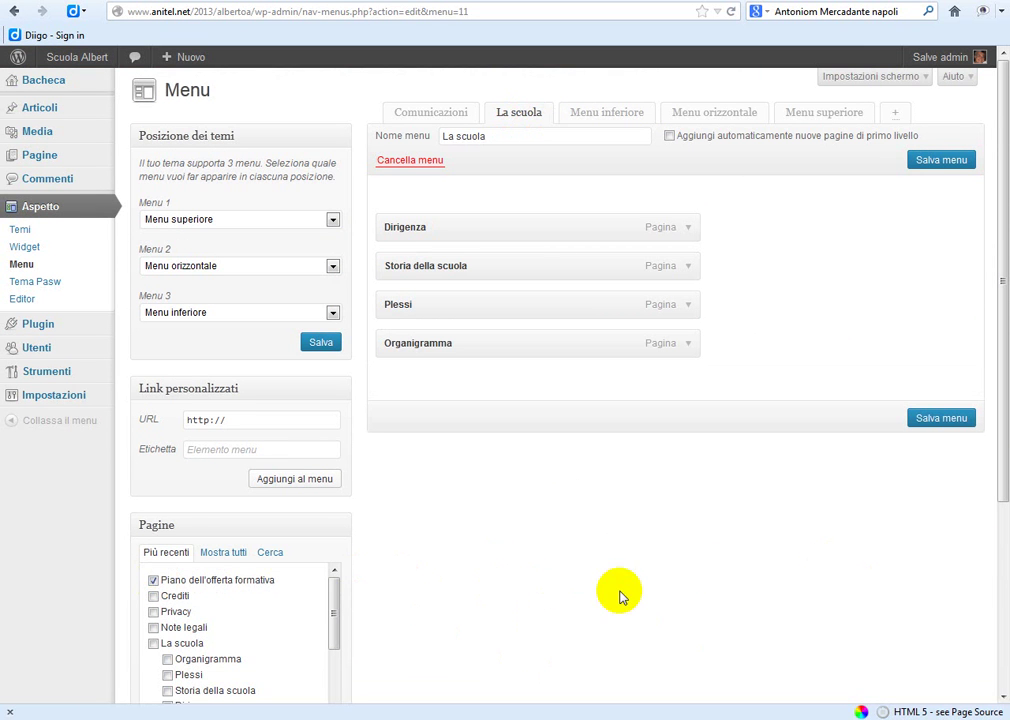
drag(1000, 358, 1003, 462)
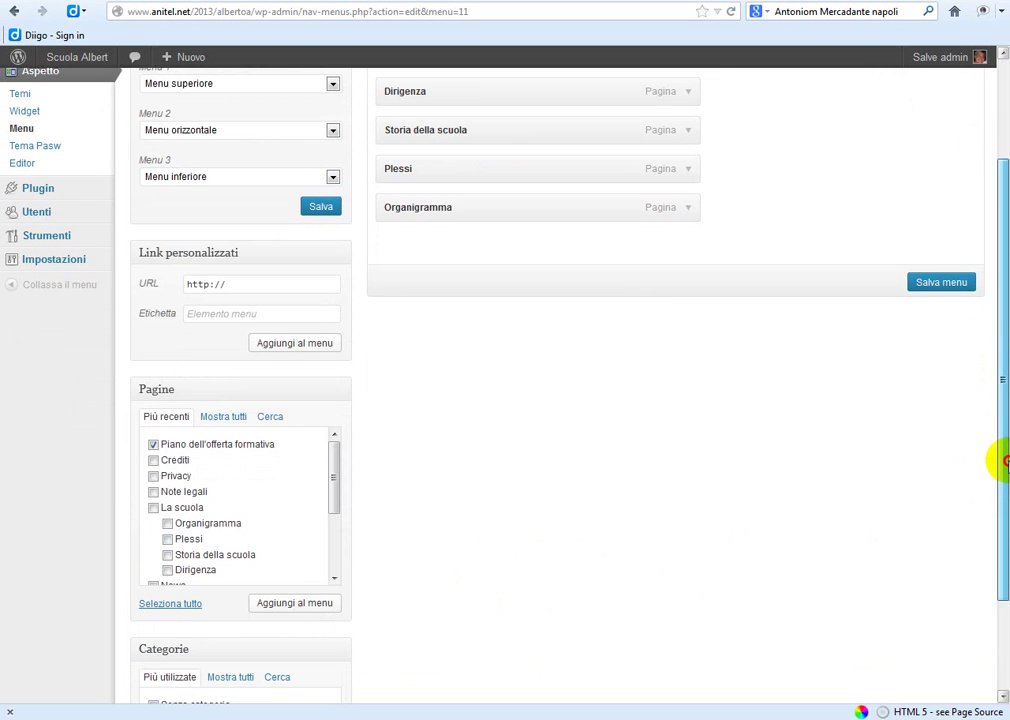
click(299, 605)
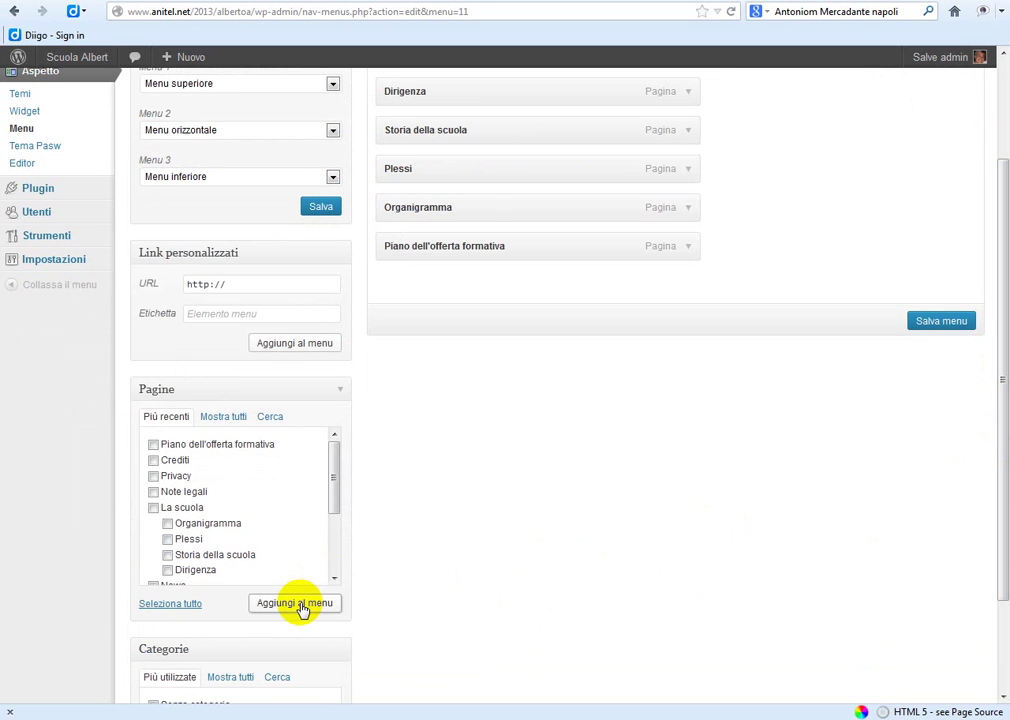
click(956, 320)
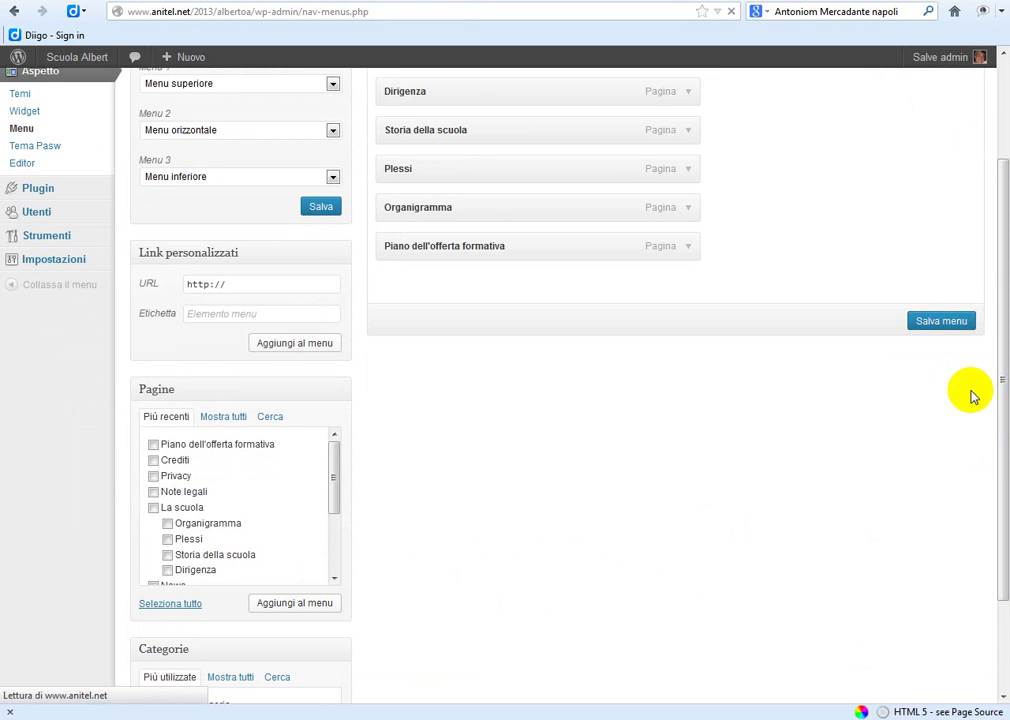
View the public site, open Piano dell'offerta formativa from the La scuola menu and look through the page.
mouse_move(110, 60)
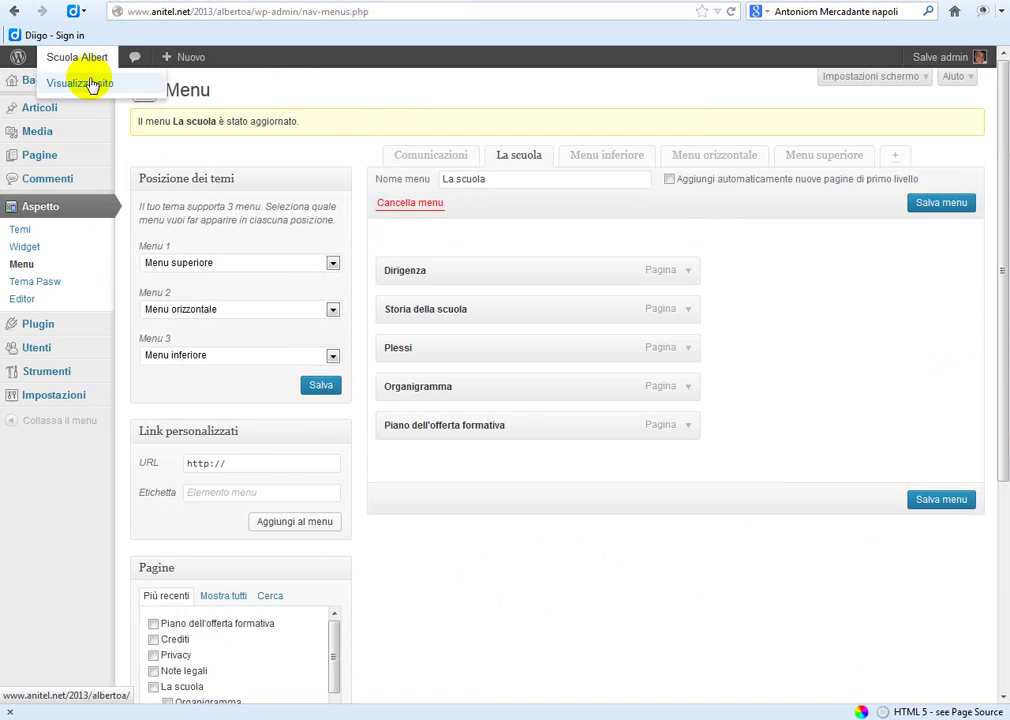
click(92, 84)
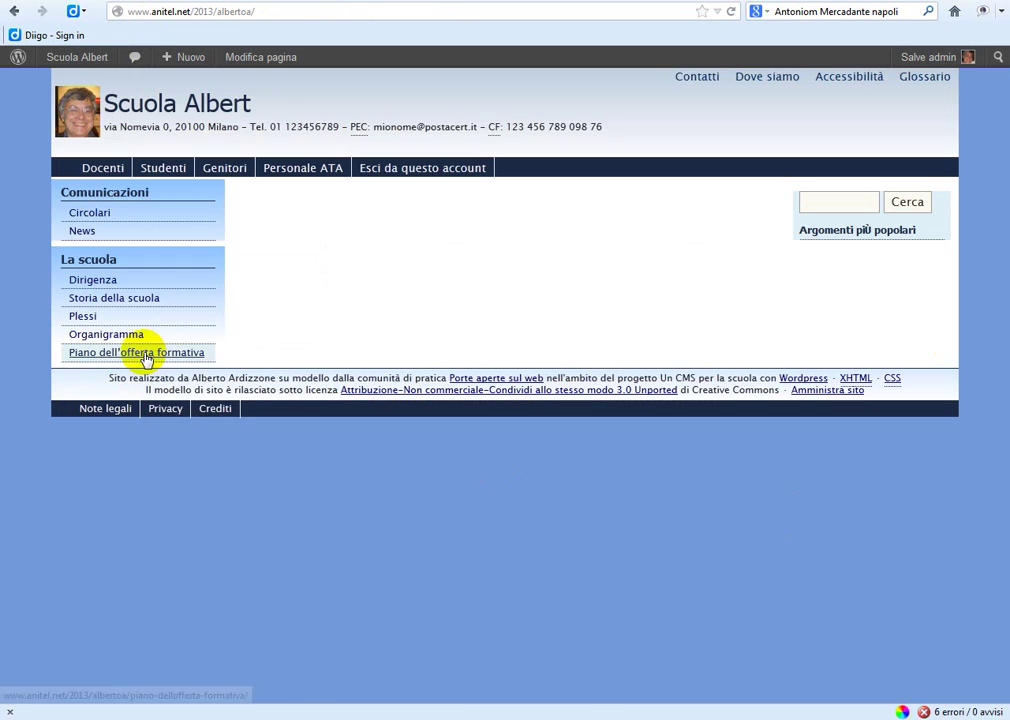
click(143, 355)
scroll(634, 507, down, 5)
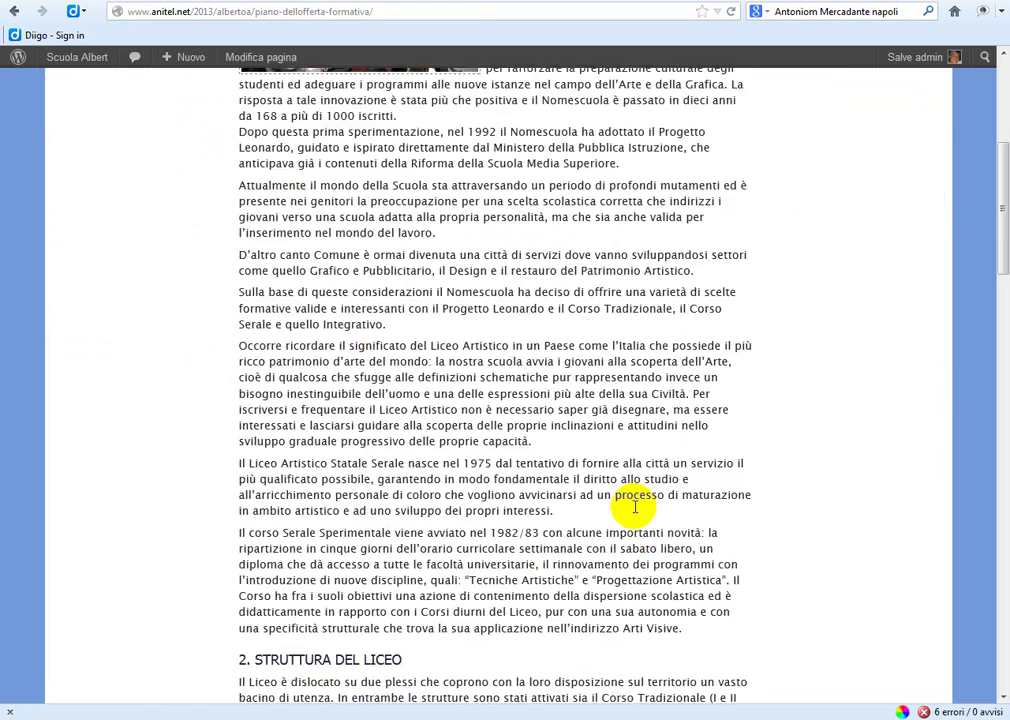
scroll(634, 507, down, 13)
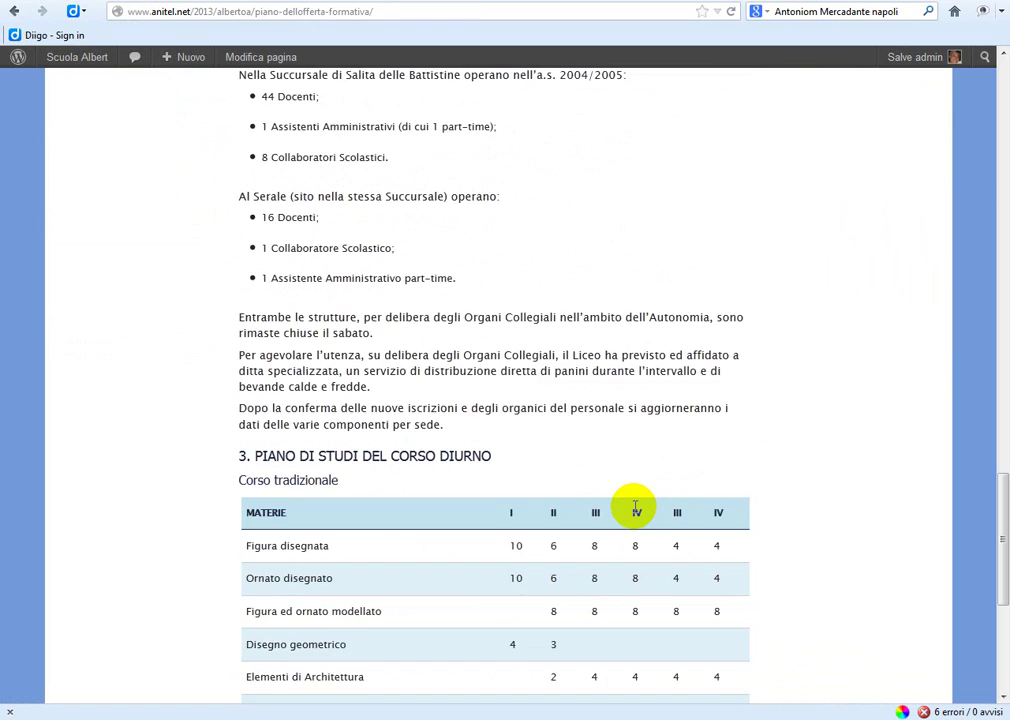
scroll(634, 507, up, 10)
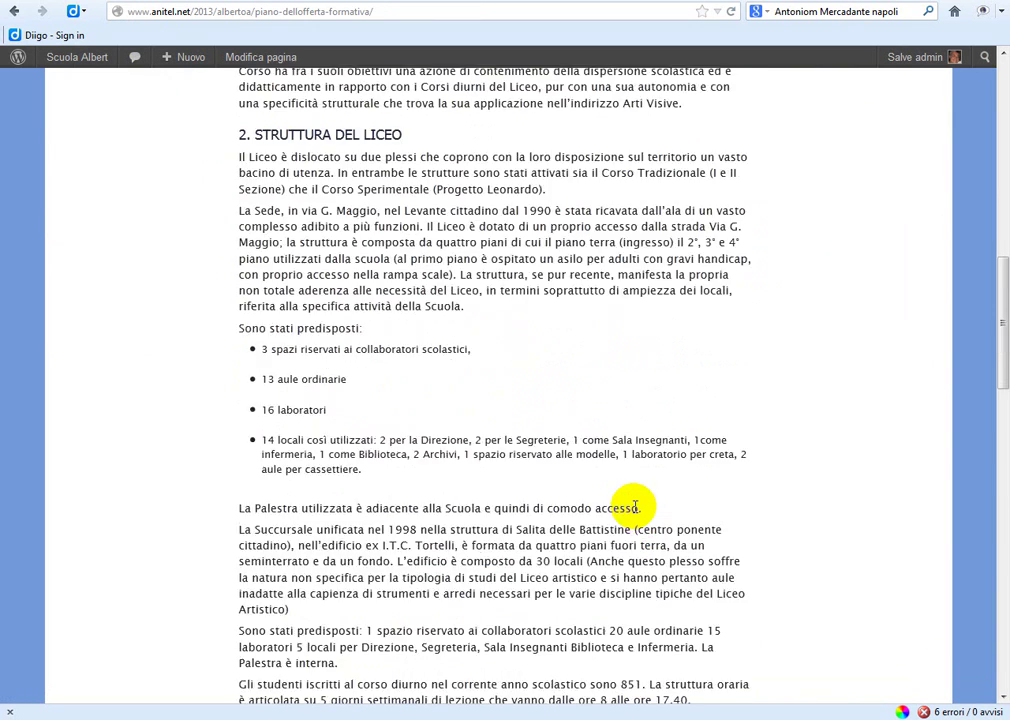
scroll(634, 507, up, 5)
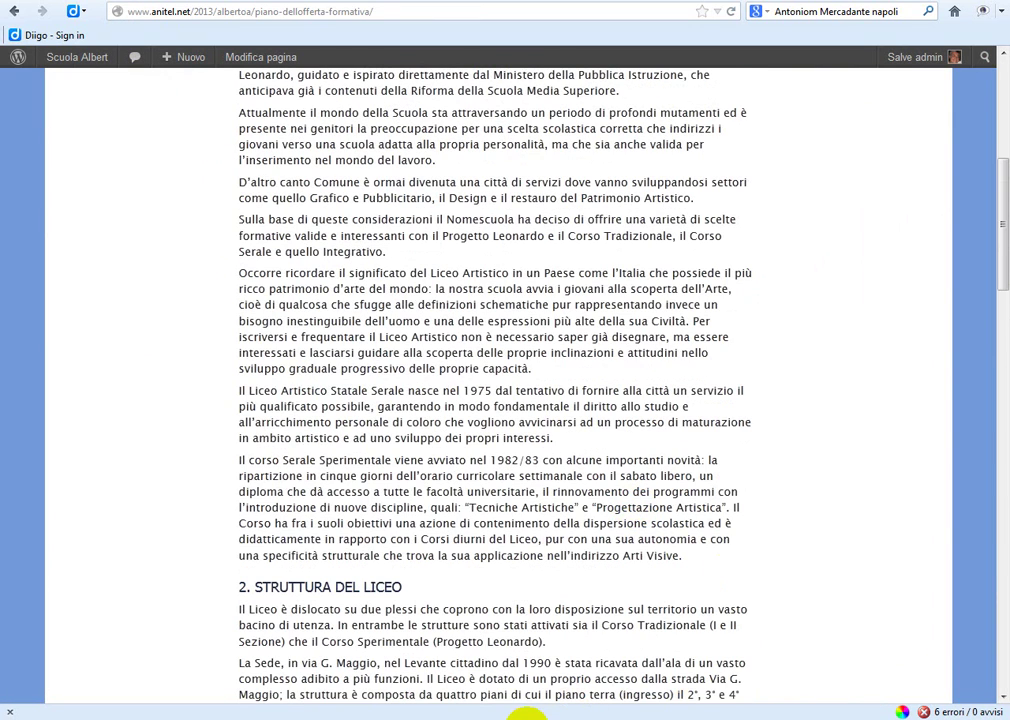